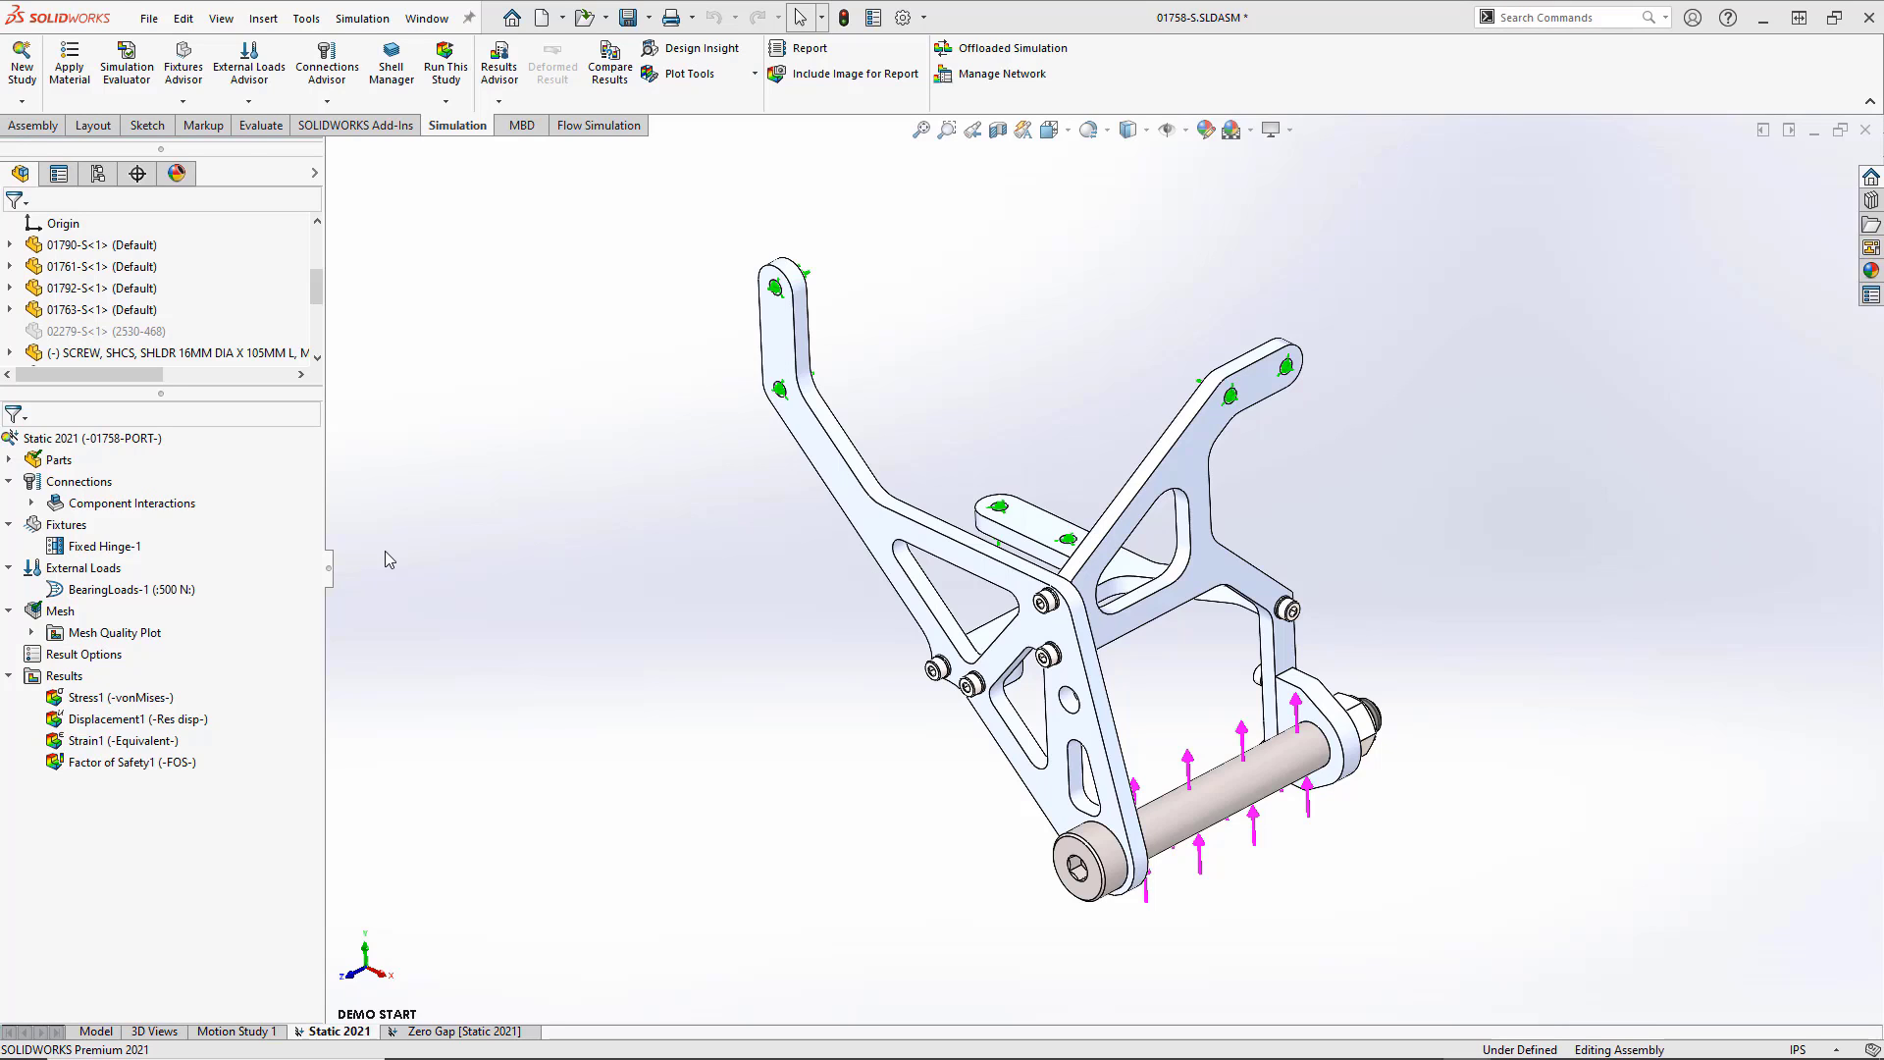
# - Review Fixed Hinge-1 and BearingLoads-1, then select every washer, screw and nut part
pyautogui.click(119, 546)
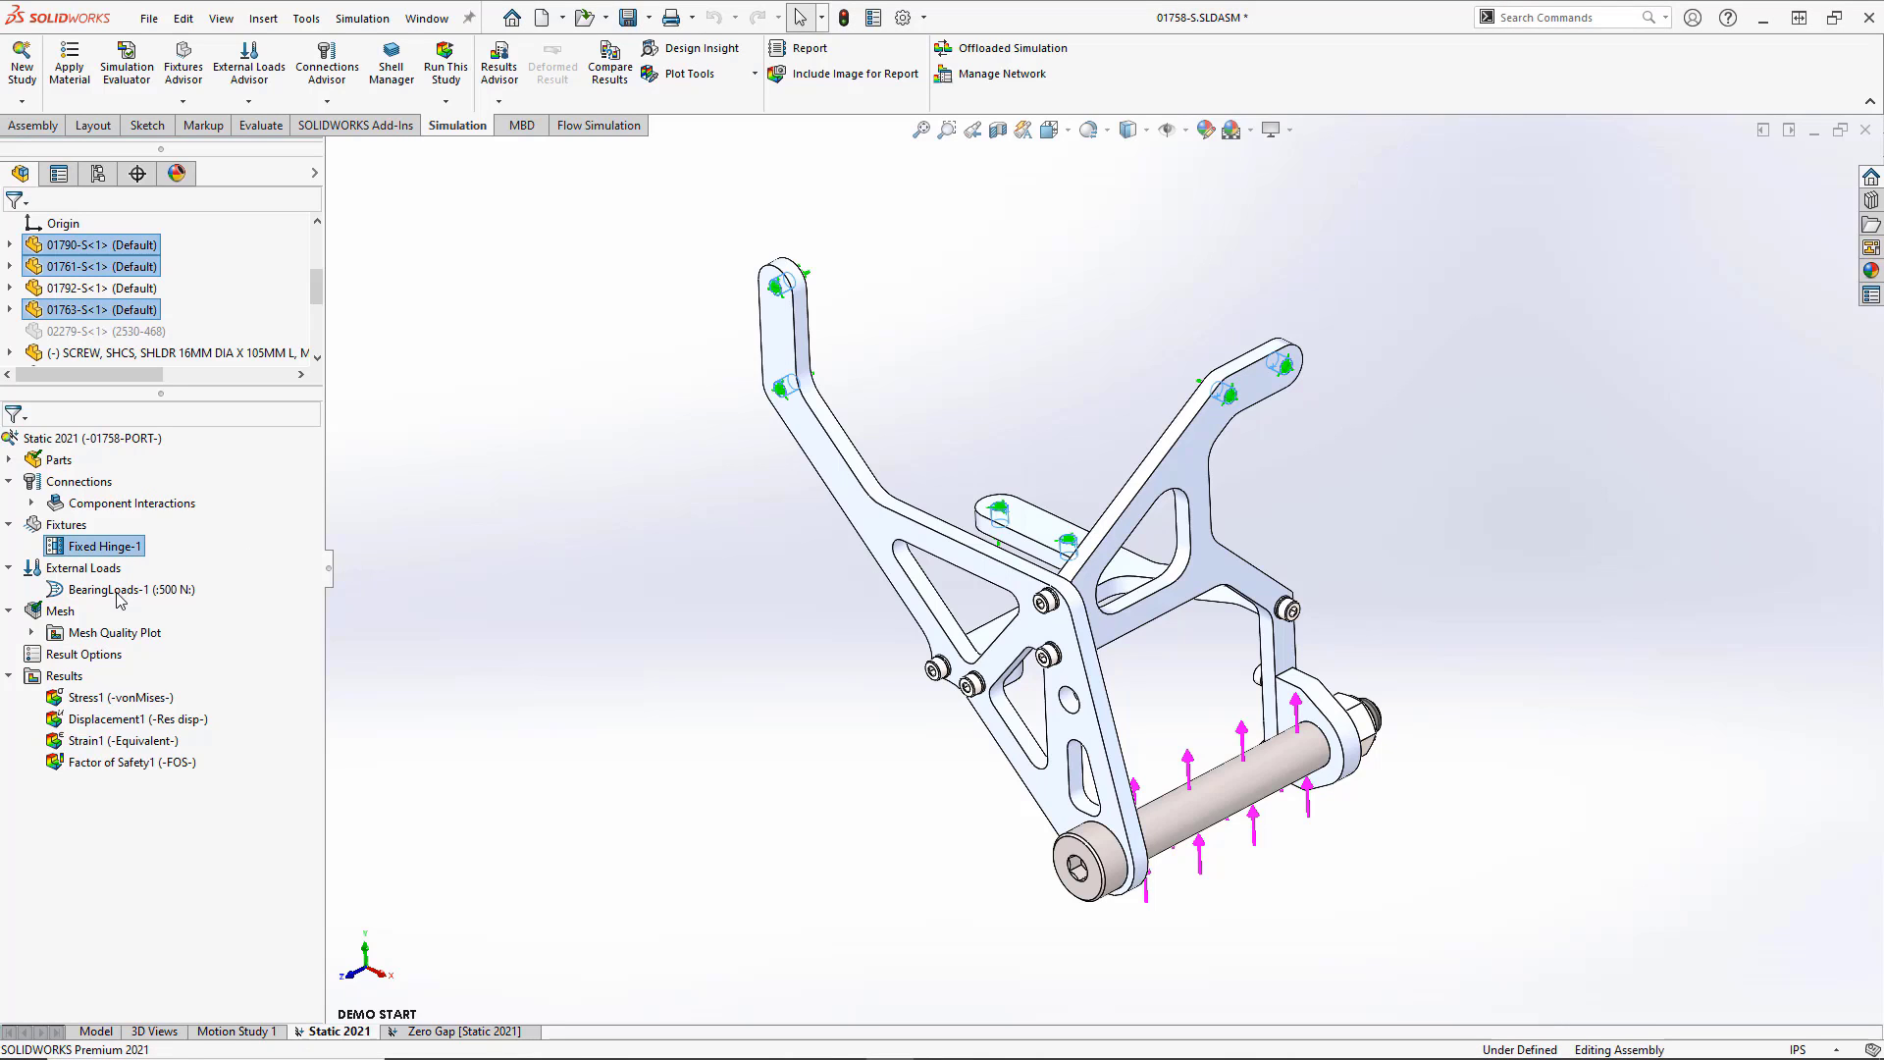
pyautogui.click(117, 589)
pyautogui.click(8, 461)
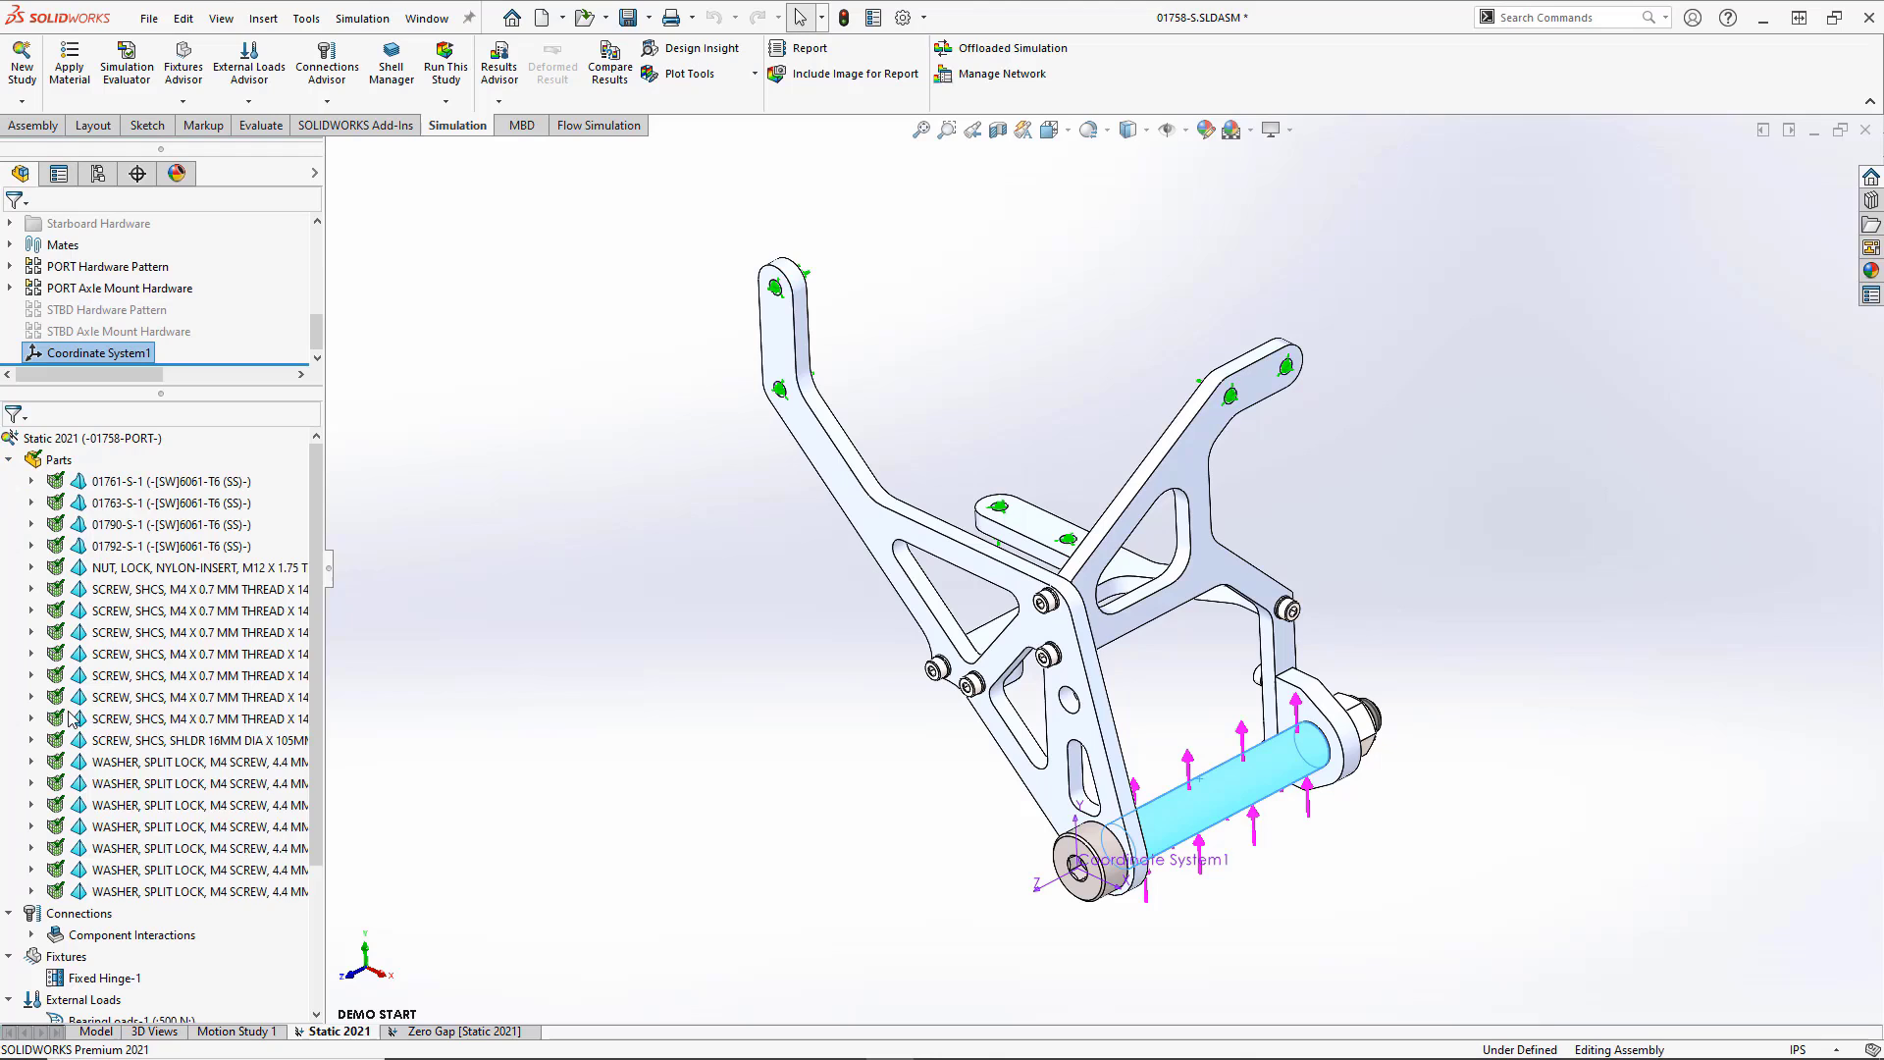
pyautogui.click(162, 892)
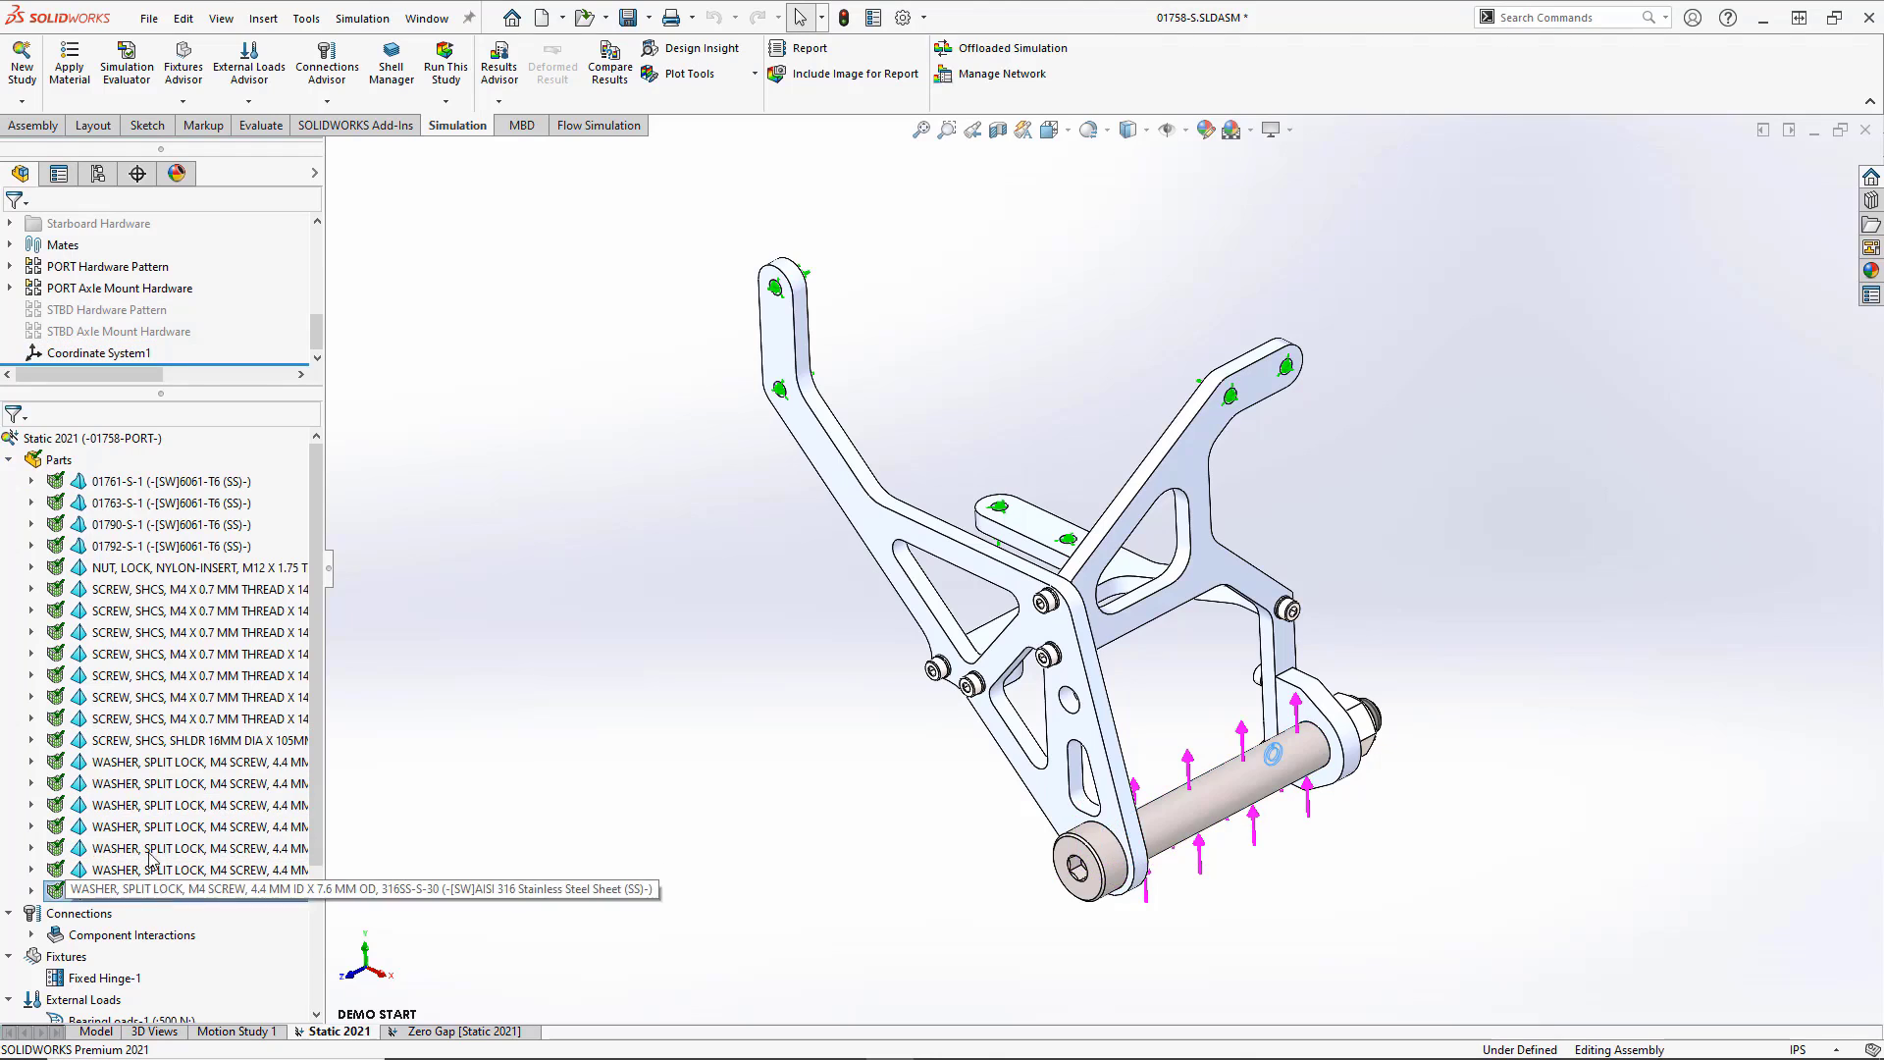
pyautogui.keyDown('shift'); pyautogui.click(143, 569); pyautogui.keyUp('shift')
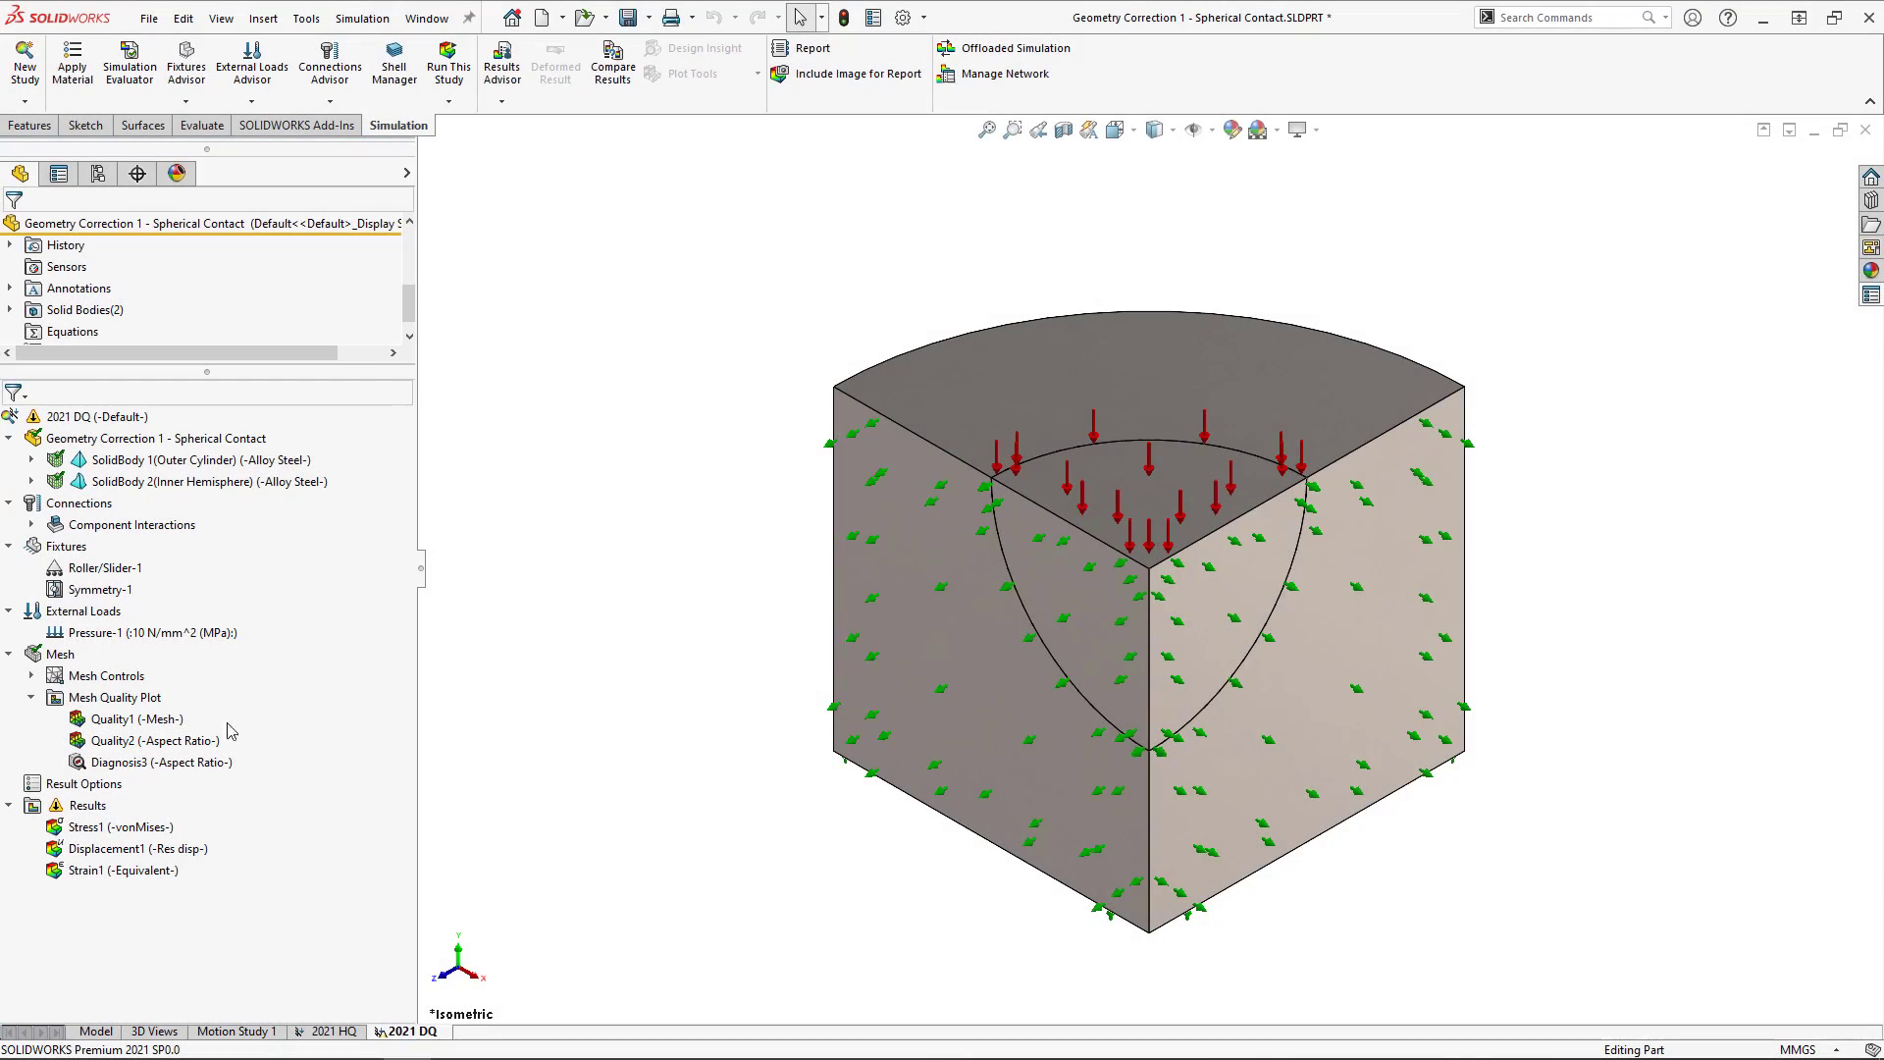
# - Show the Quality1 mesh plot in Front view and zoom into the hemisphere contact boundary
pyautogui.doubleClick(157, 719)
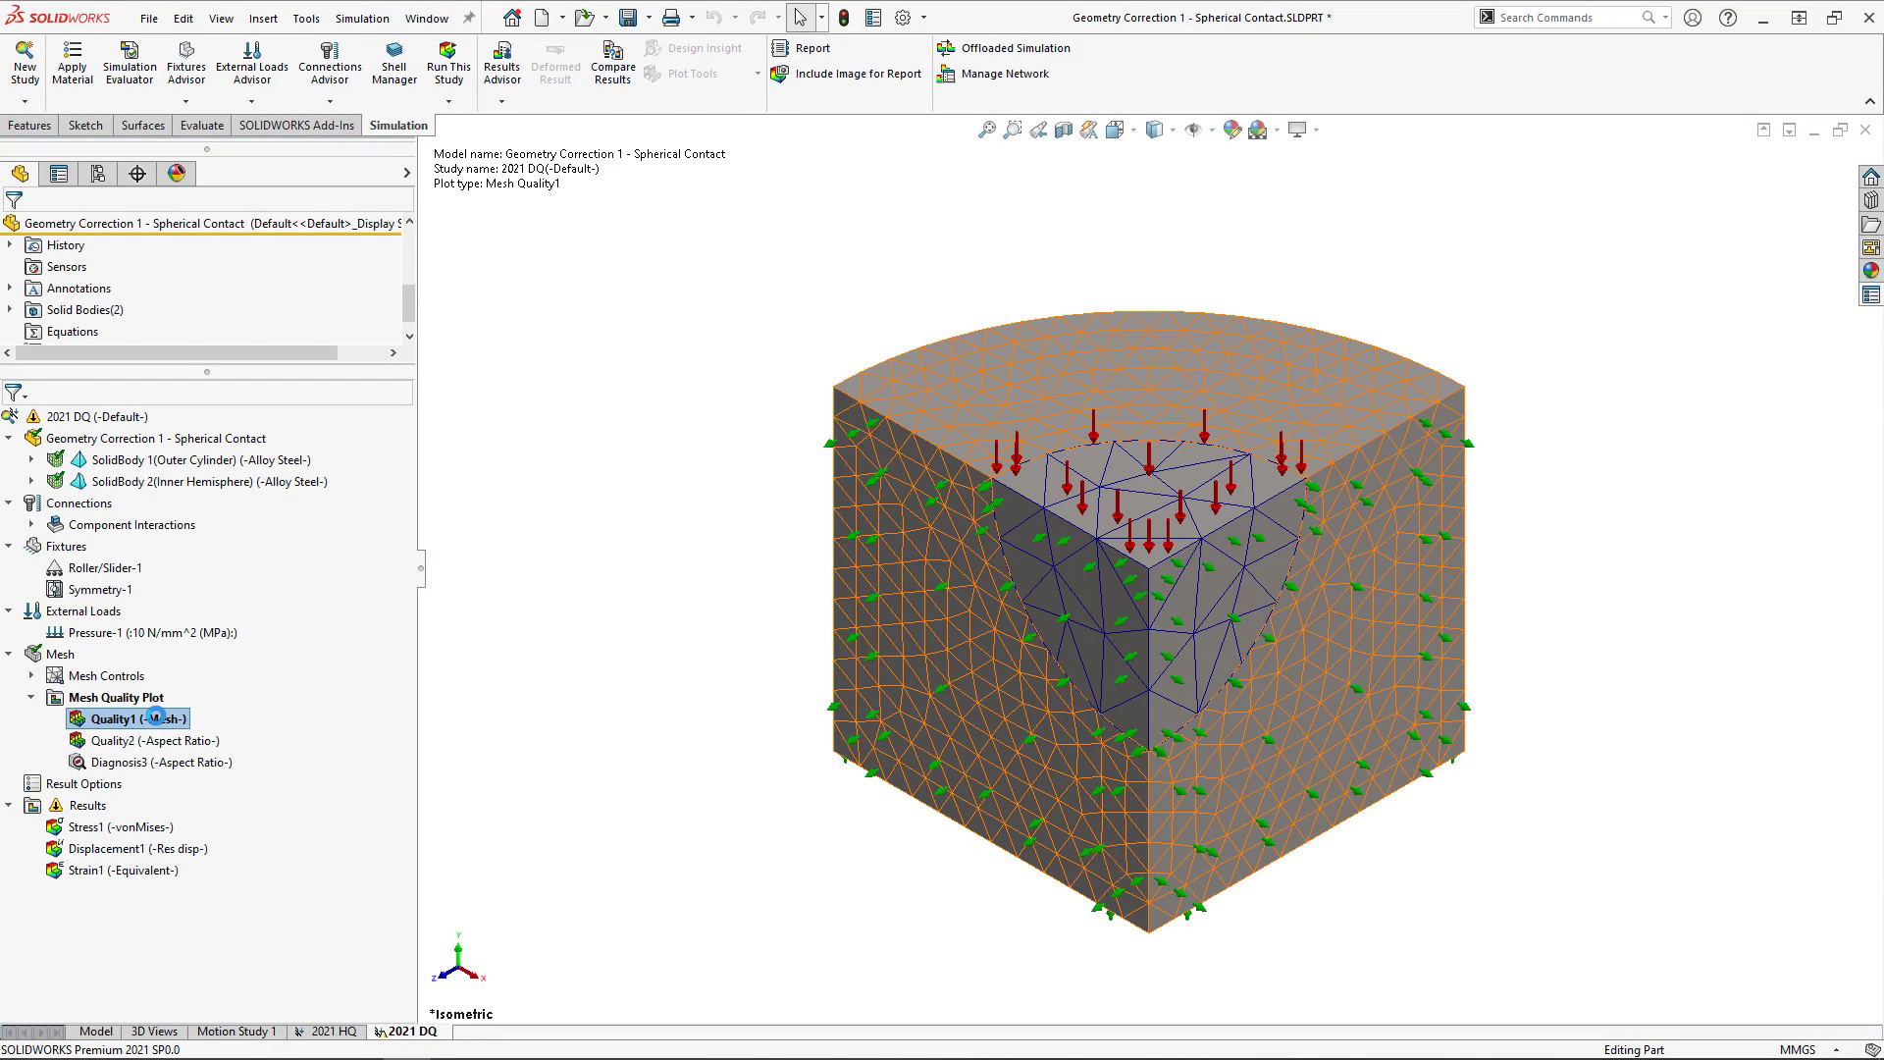
pyautogui.hotkey('ctrl', '1')
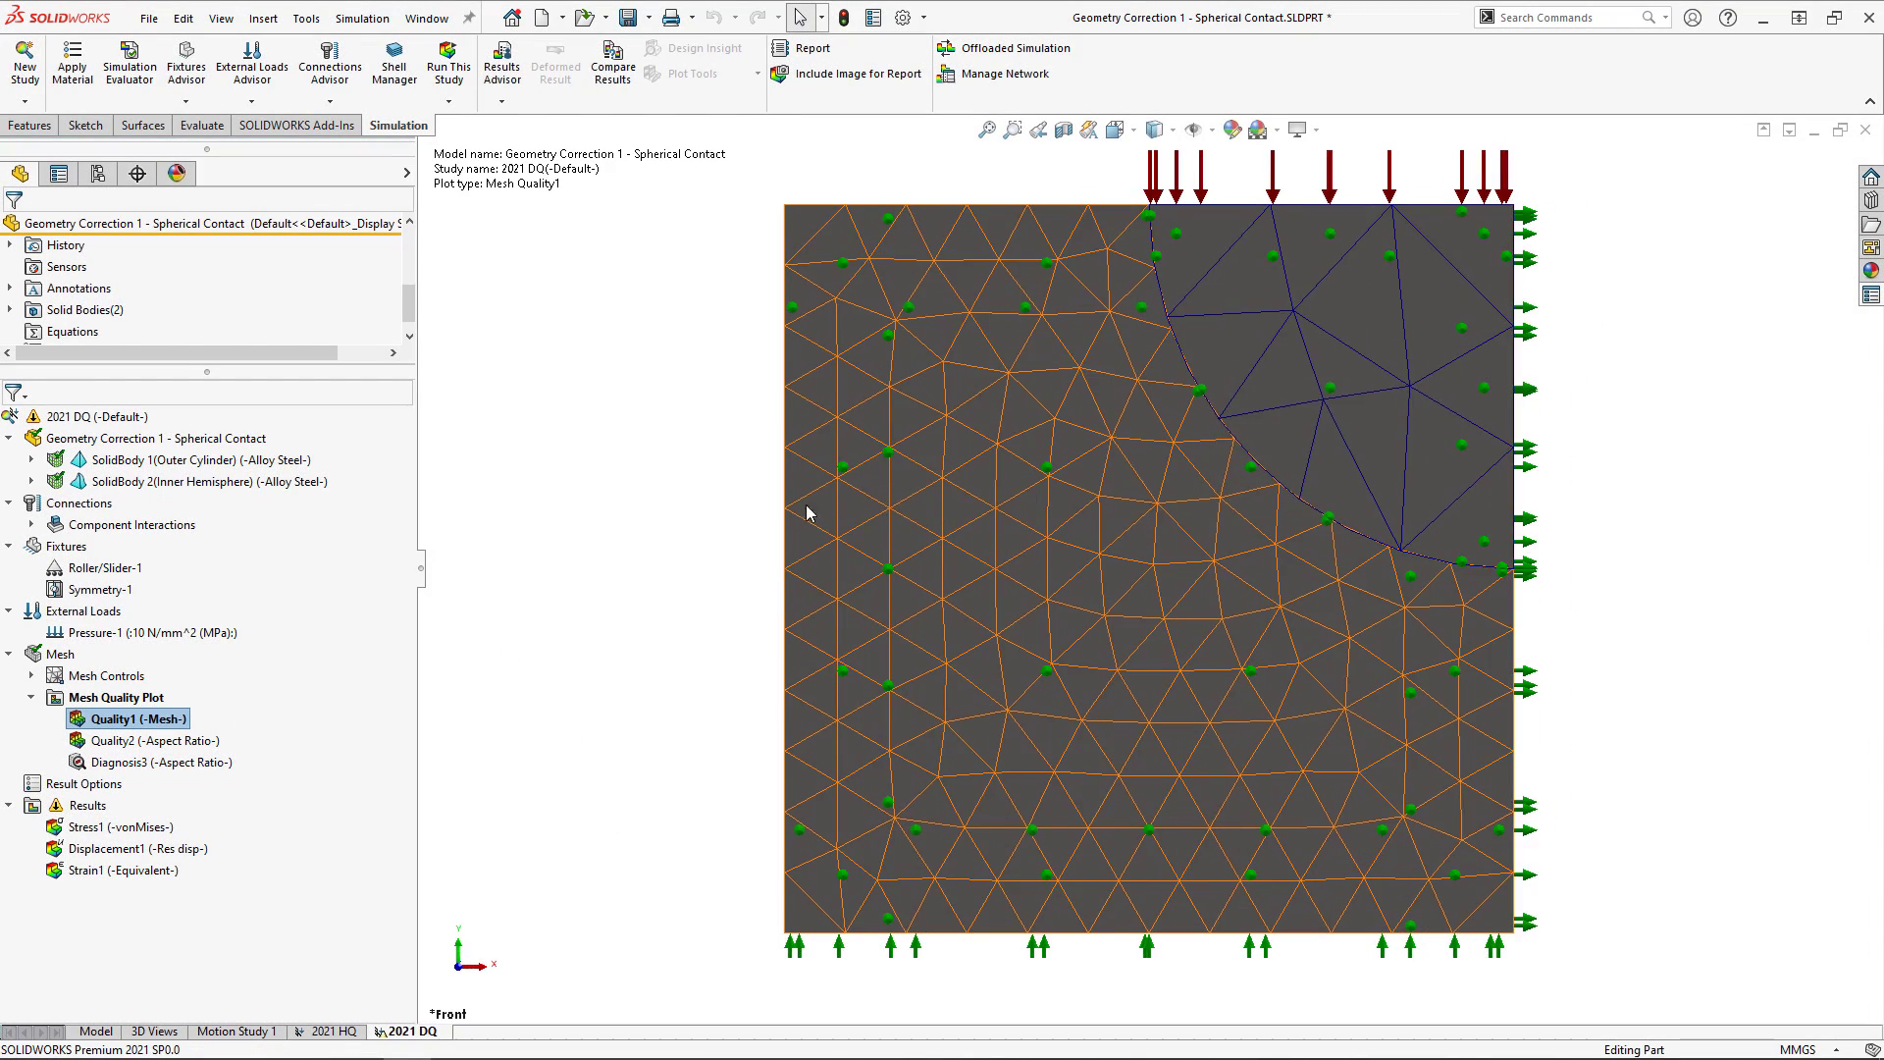
pyautogui.click(1192, 128)
pyautogui.click(1013, 129)
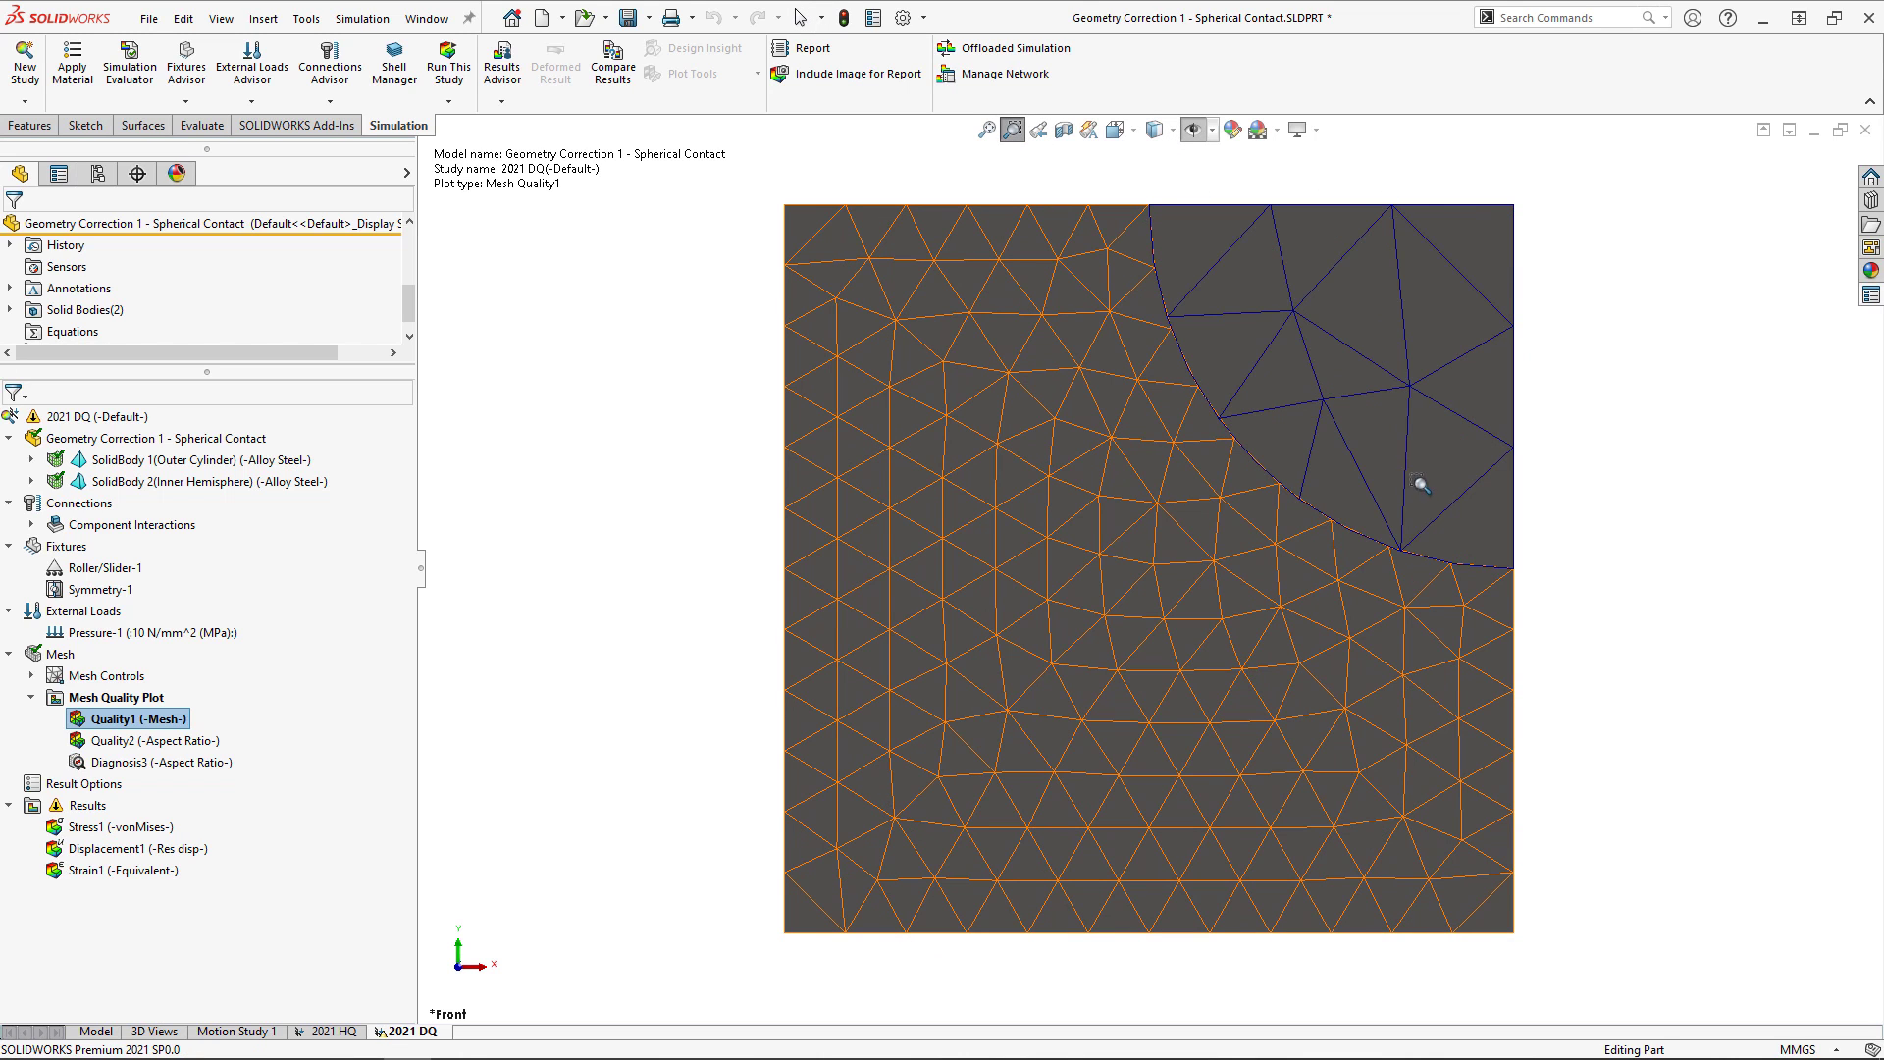
pyautogui.moveTo(1383, 504); pyautogui.dragTo(1530, 633)
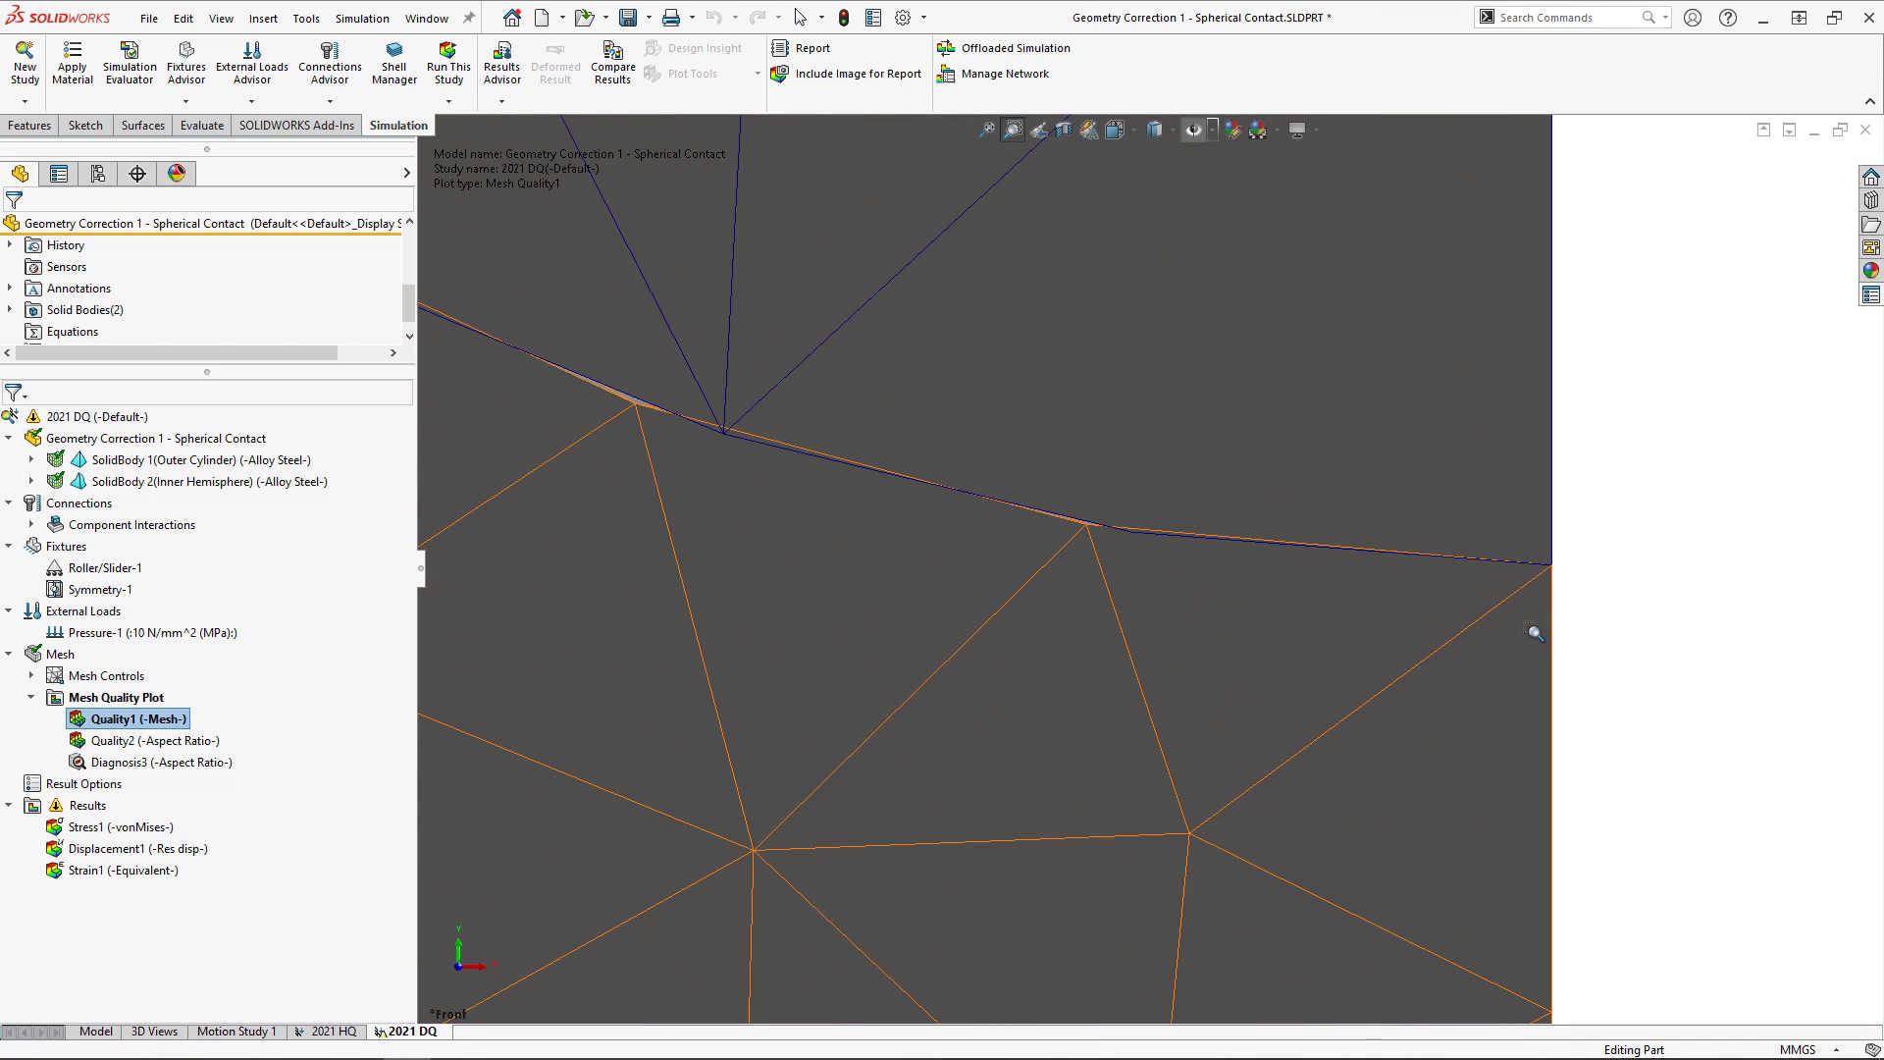
pyautogui.press('Escape')
pyautogui.scroll(1, 1671, 741)
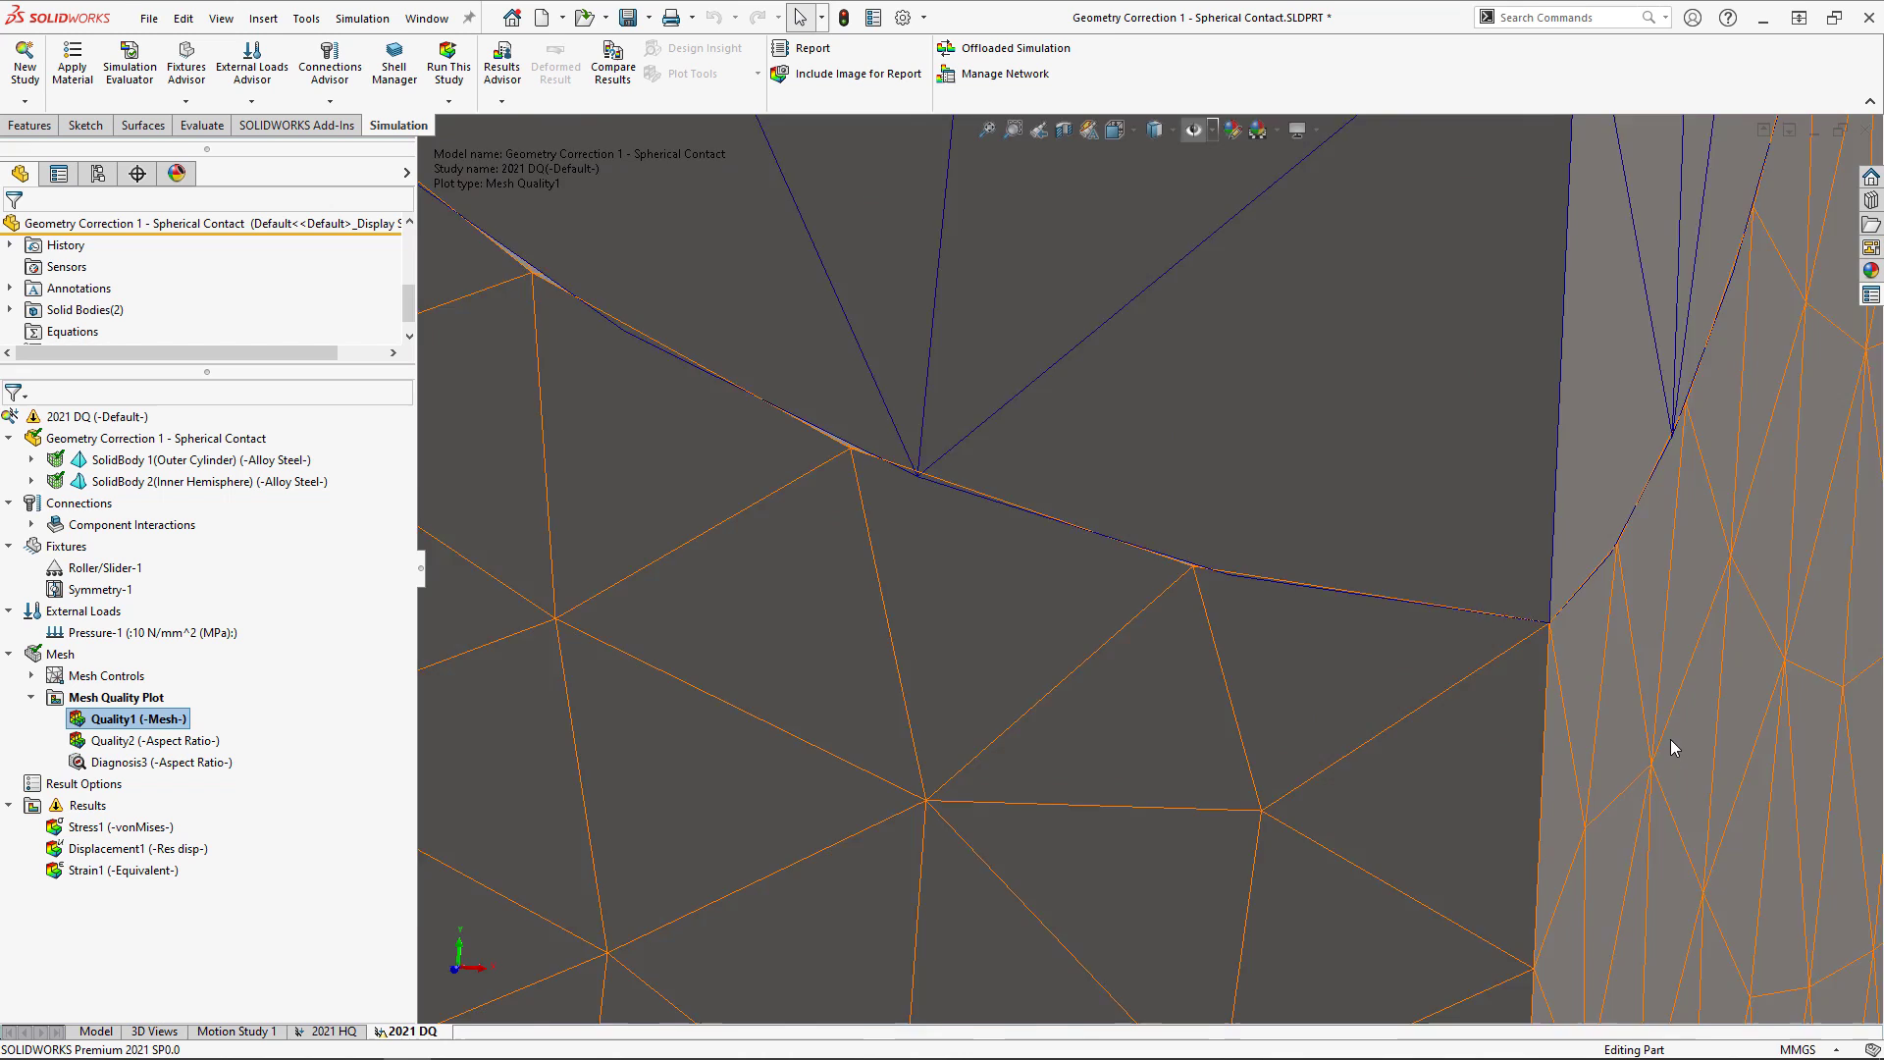
pyautogui.hotkey('ctrl', '7')
# - Run the spherical-contact study and set the von Mises legend maximum to 17
pyautogui.click(451, 68)
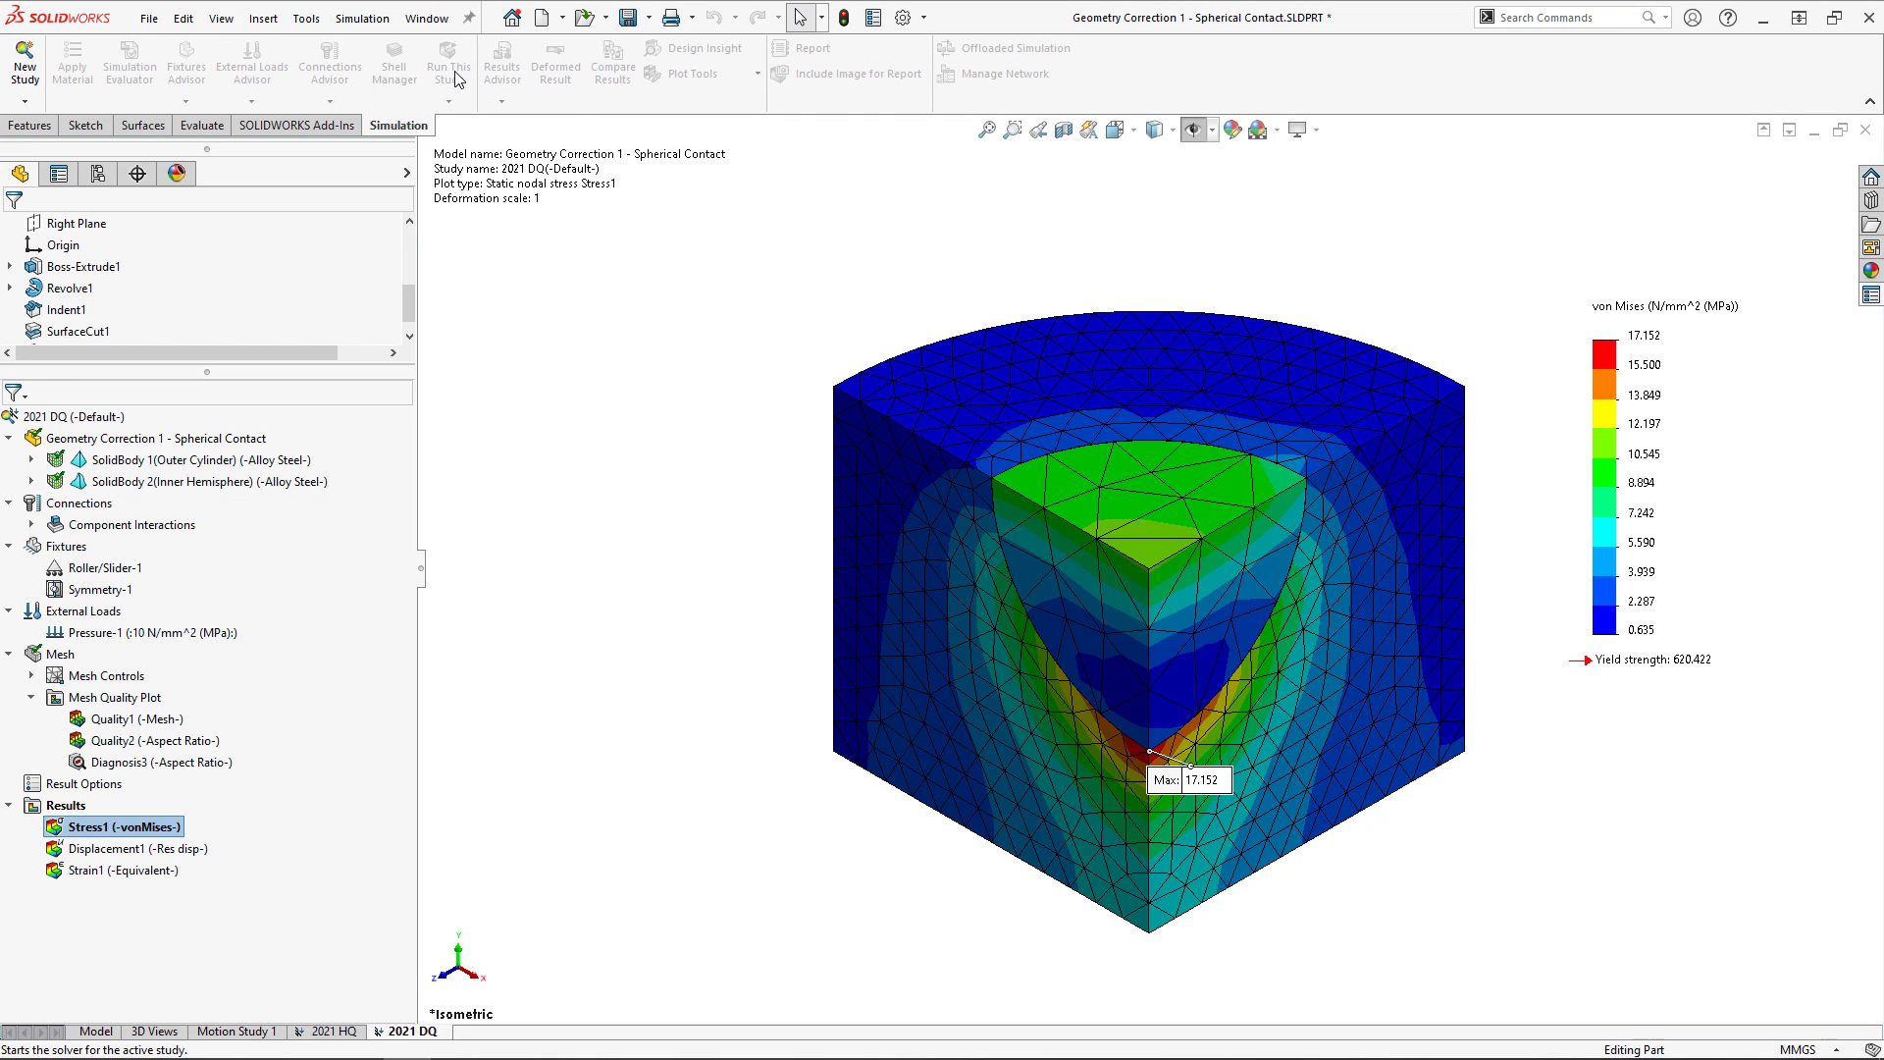
pyautogui.doubleClick(1644, 335)
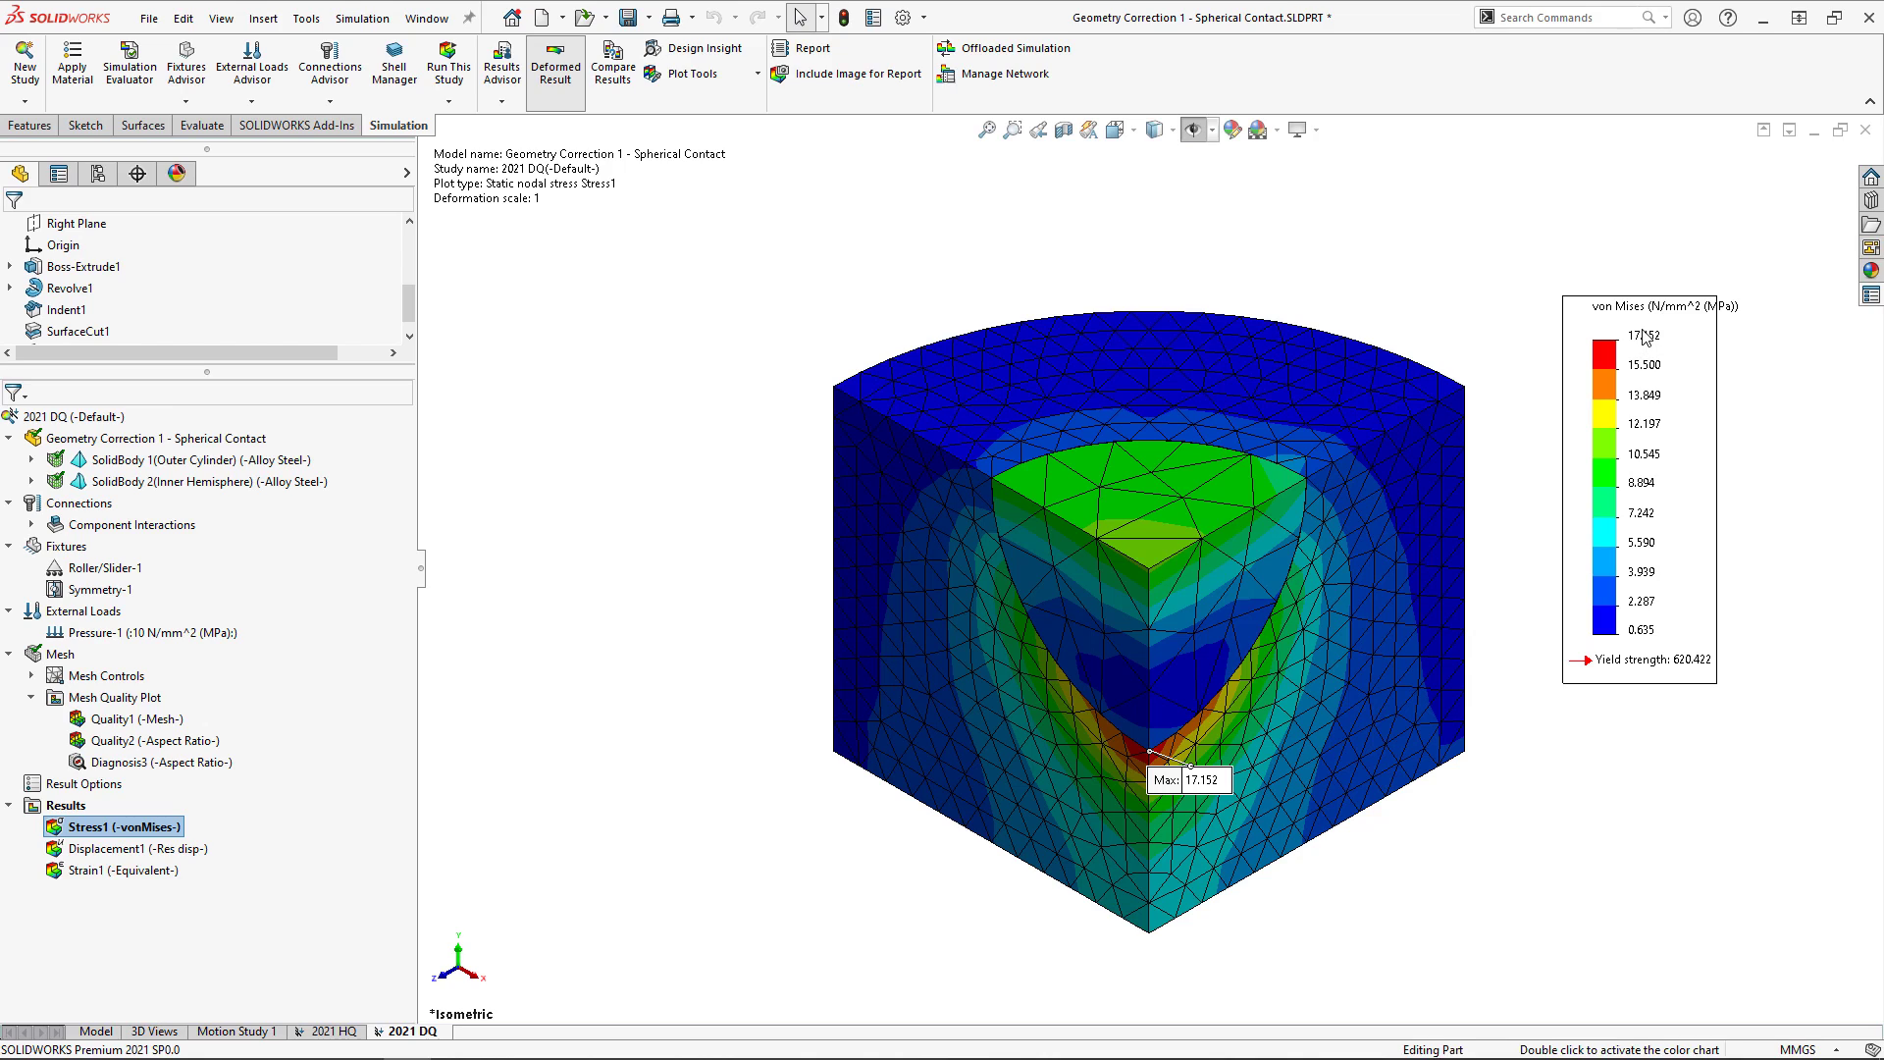
pyautogui.write('17')
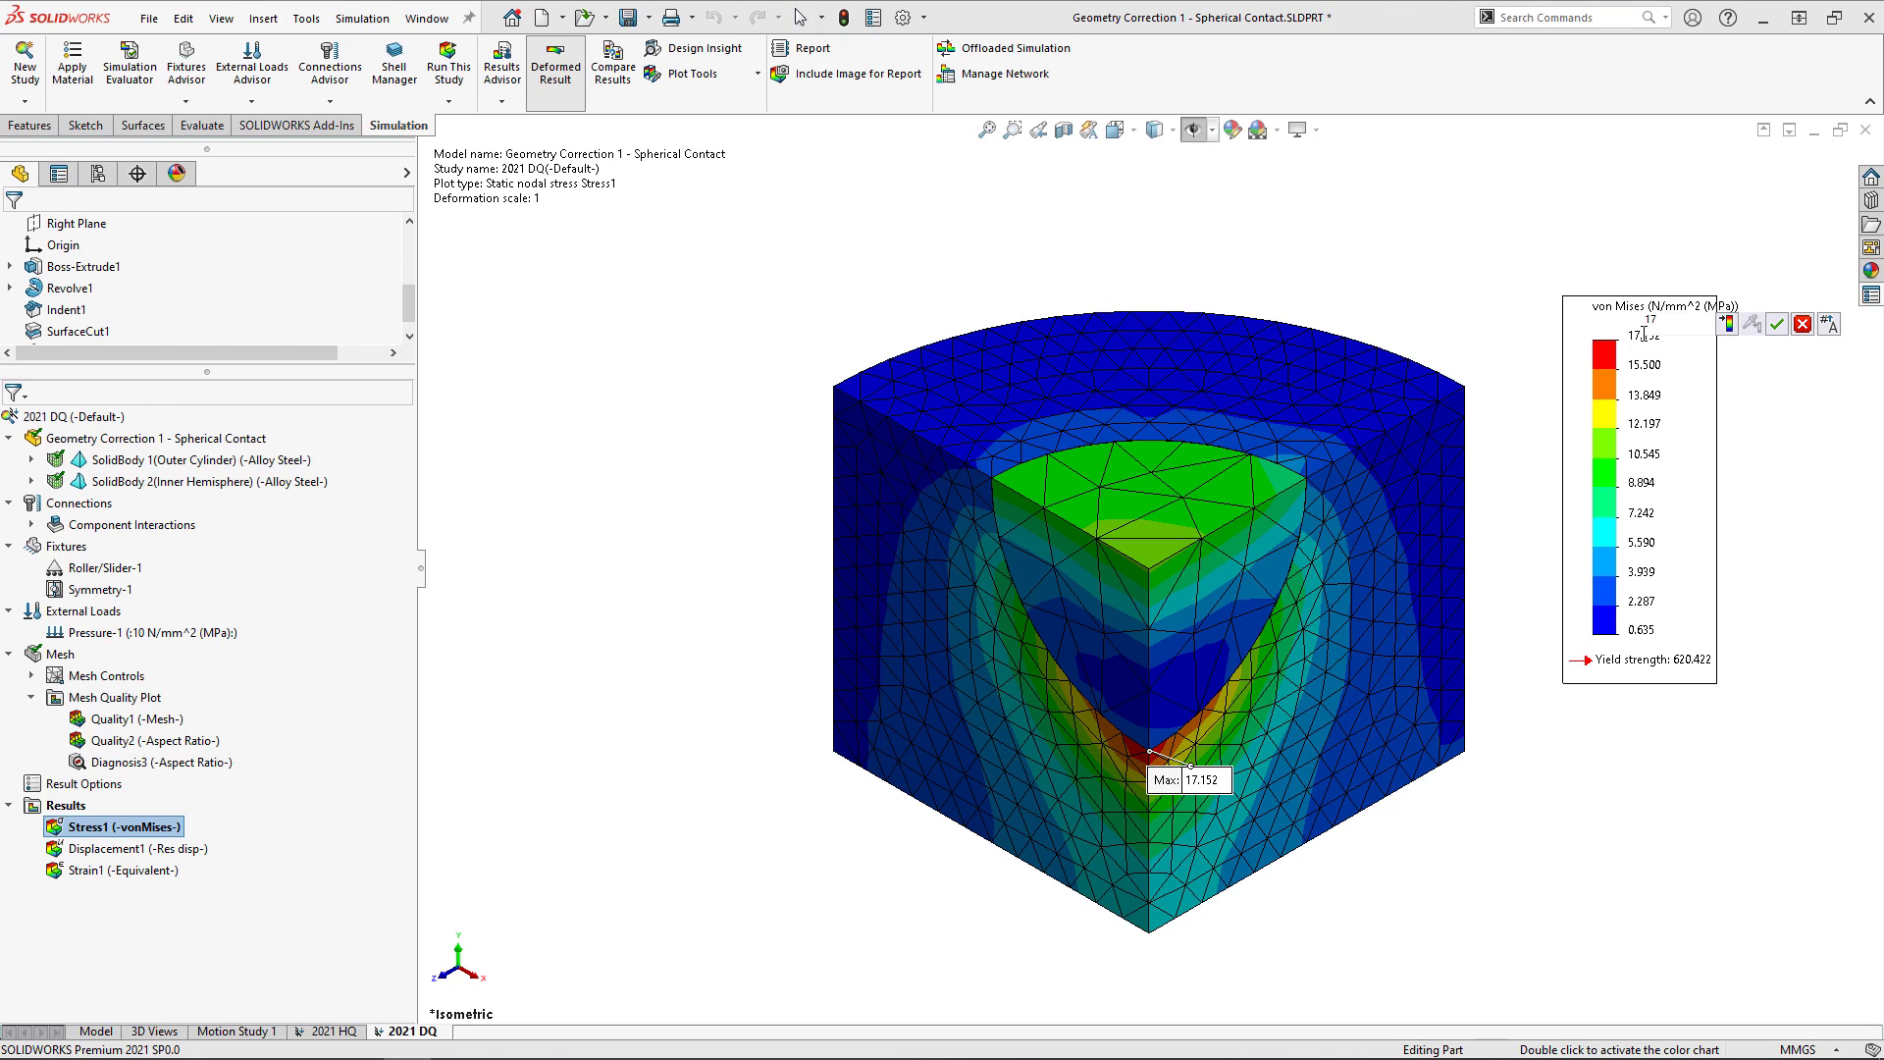
pyautogui.click(1520, 567)
pyautogui.moveTo(1174, 783); pyautogui.dragTo(1330, 901)
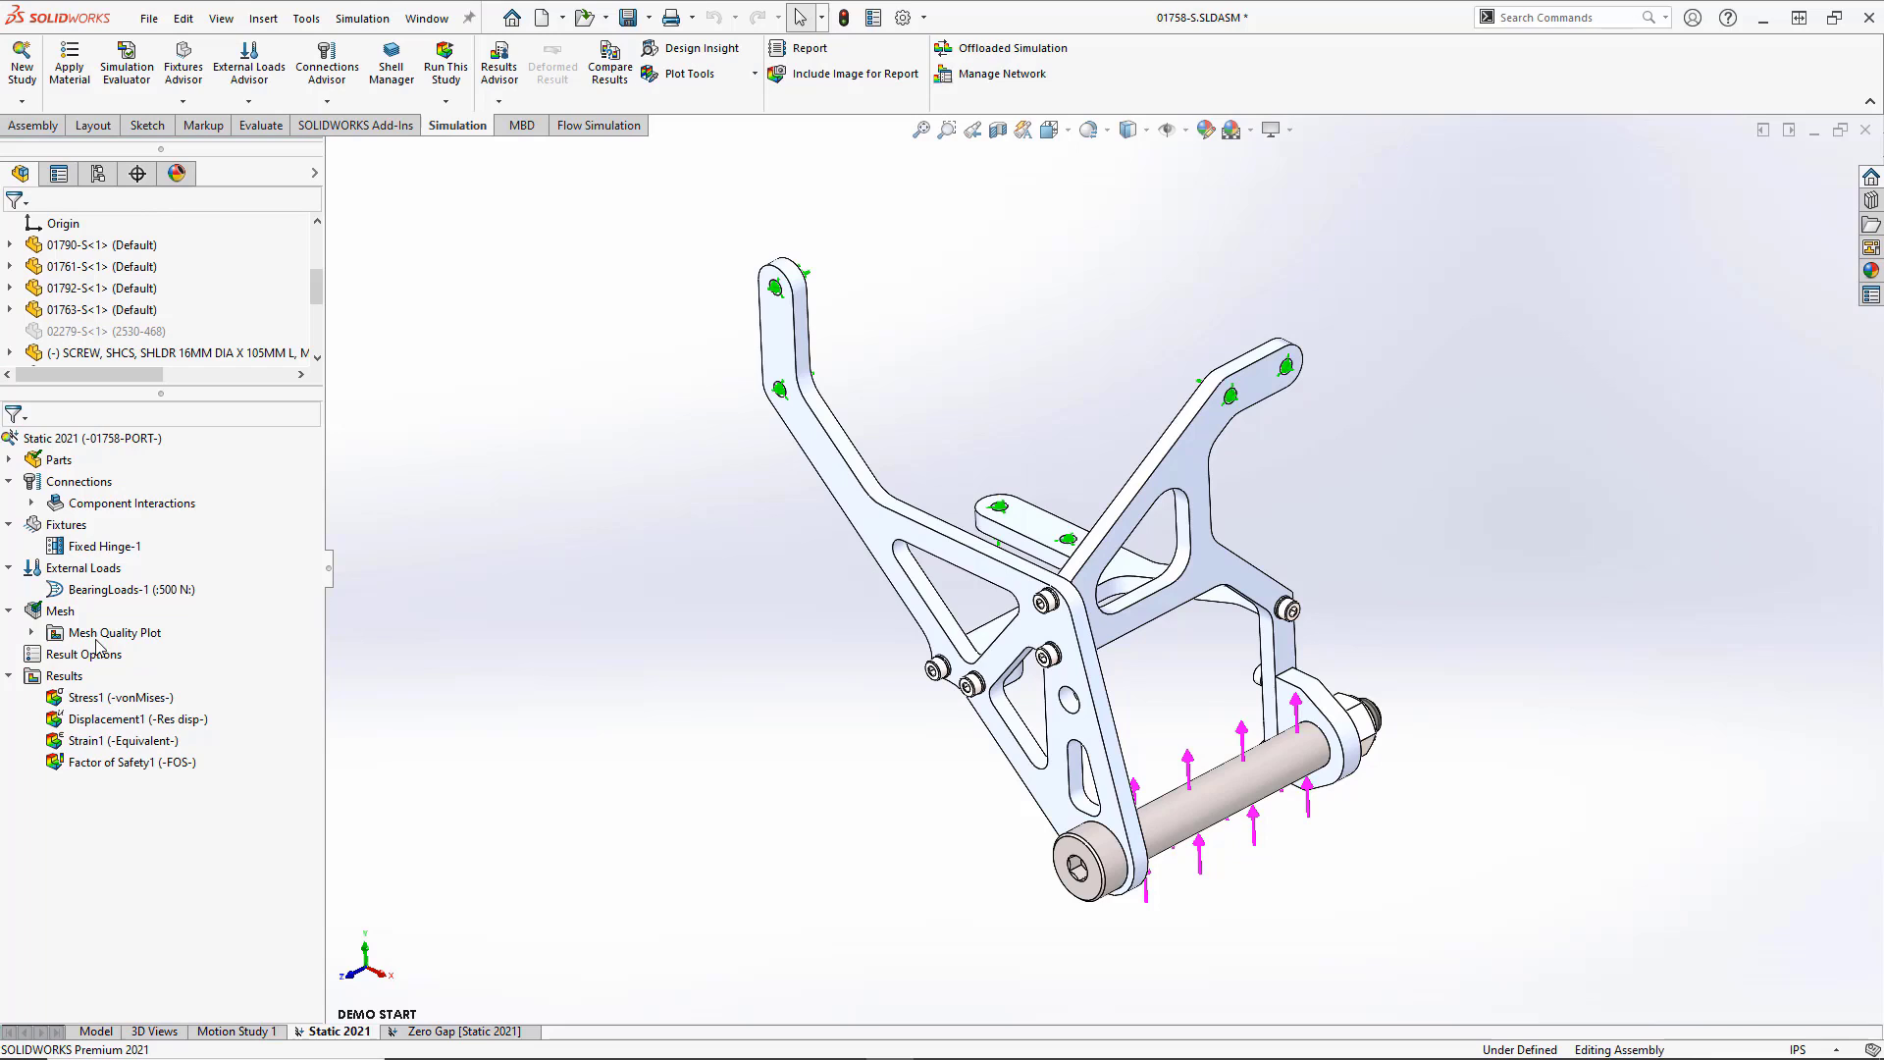
# - Create a new bracket mesh with Run (solve) the analysis enabled, solving Static 2021
pyautogui.rightClick(53, 609)
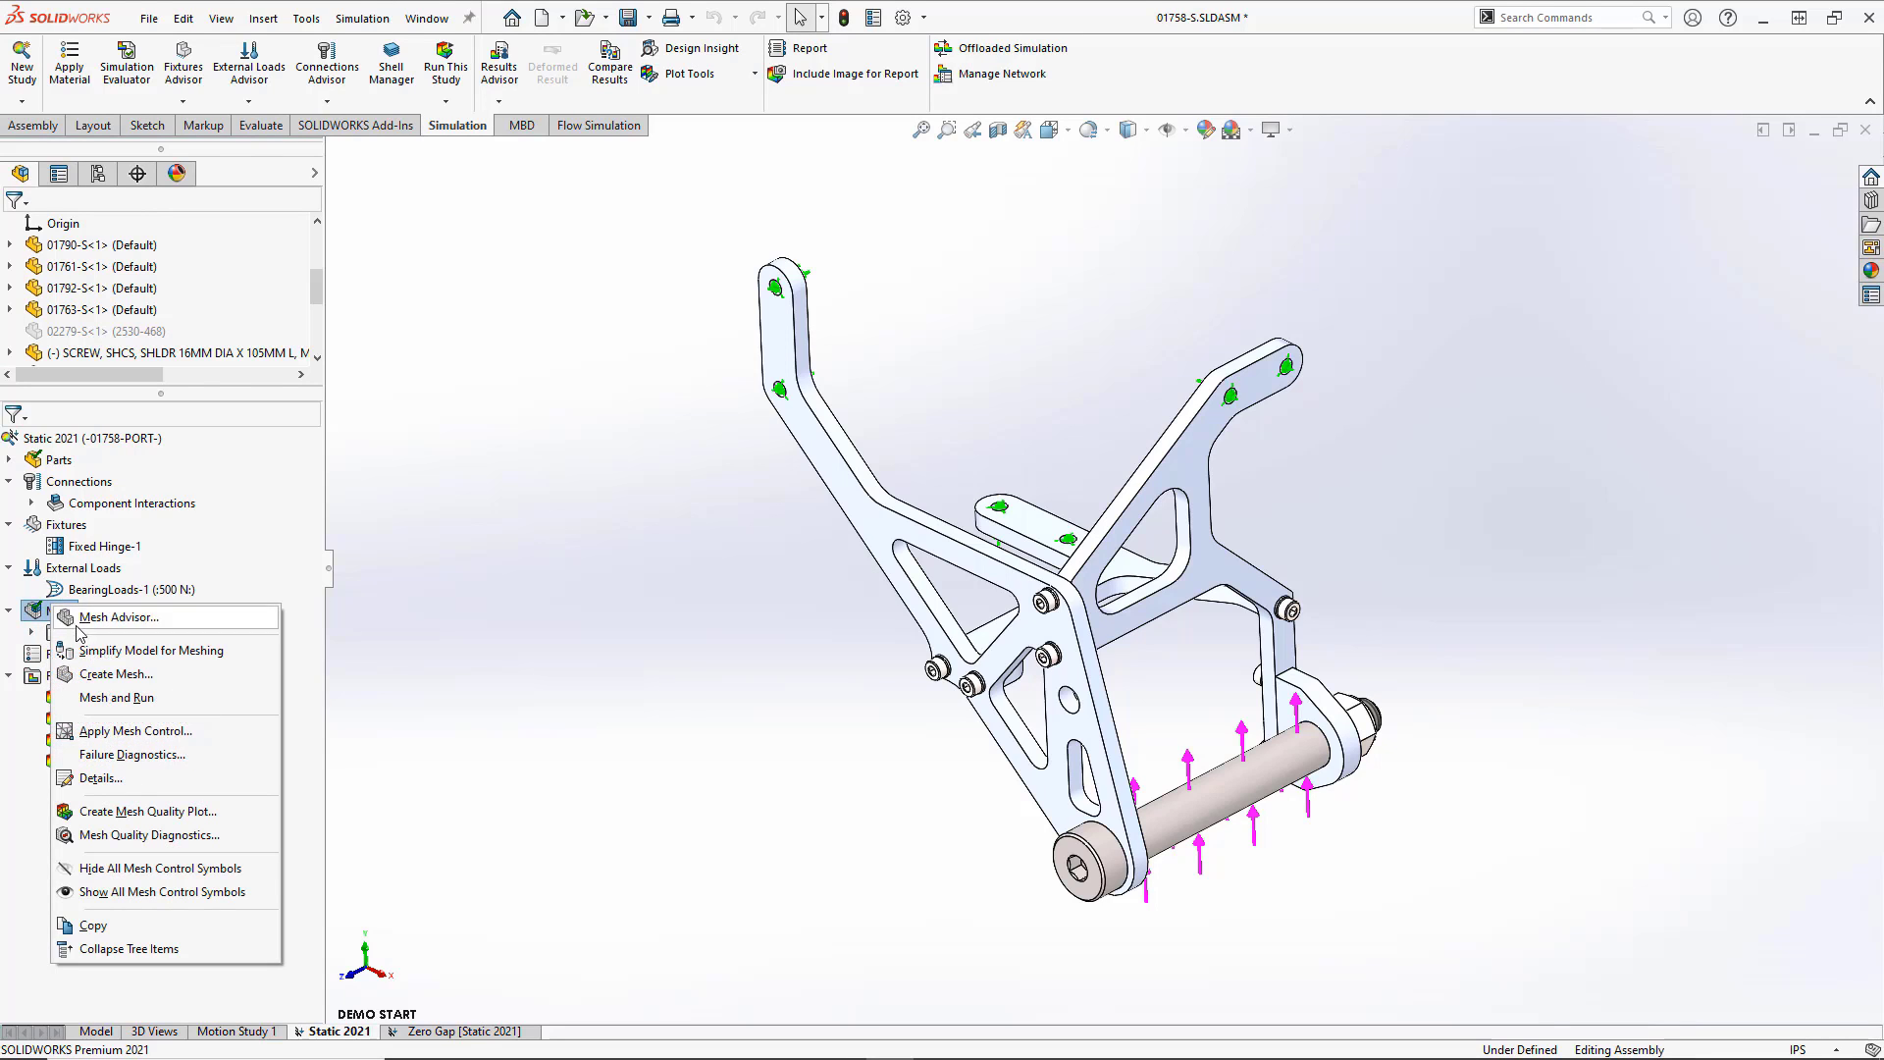
pyautogui.click(108, 674)
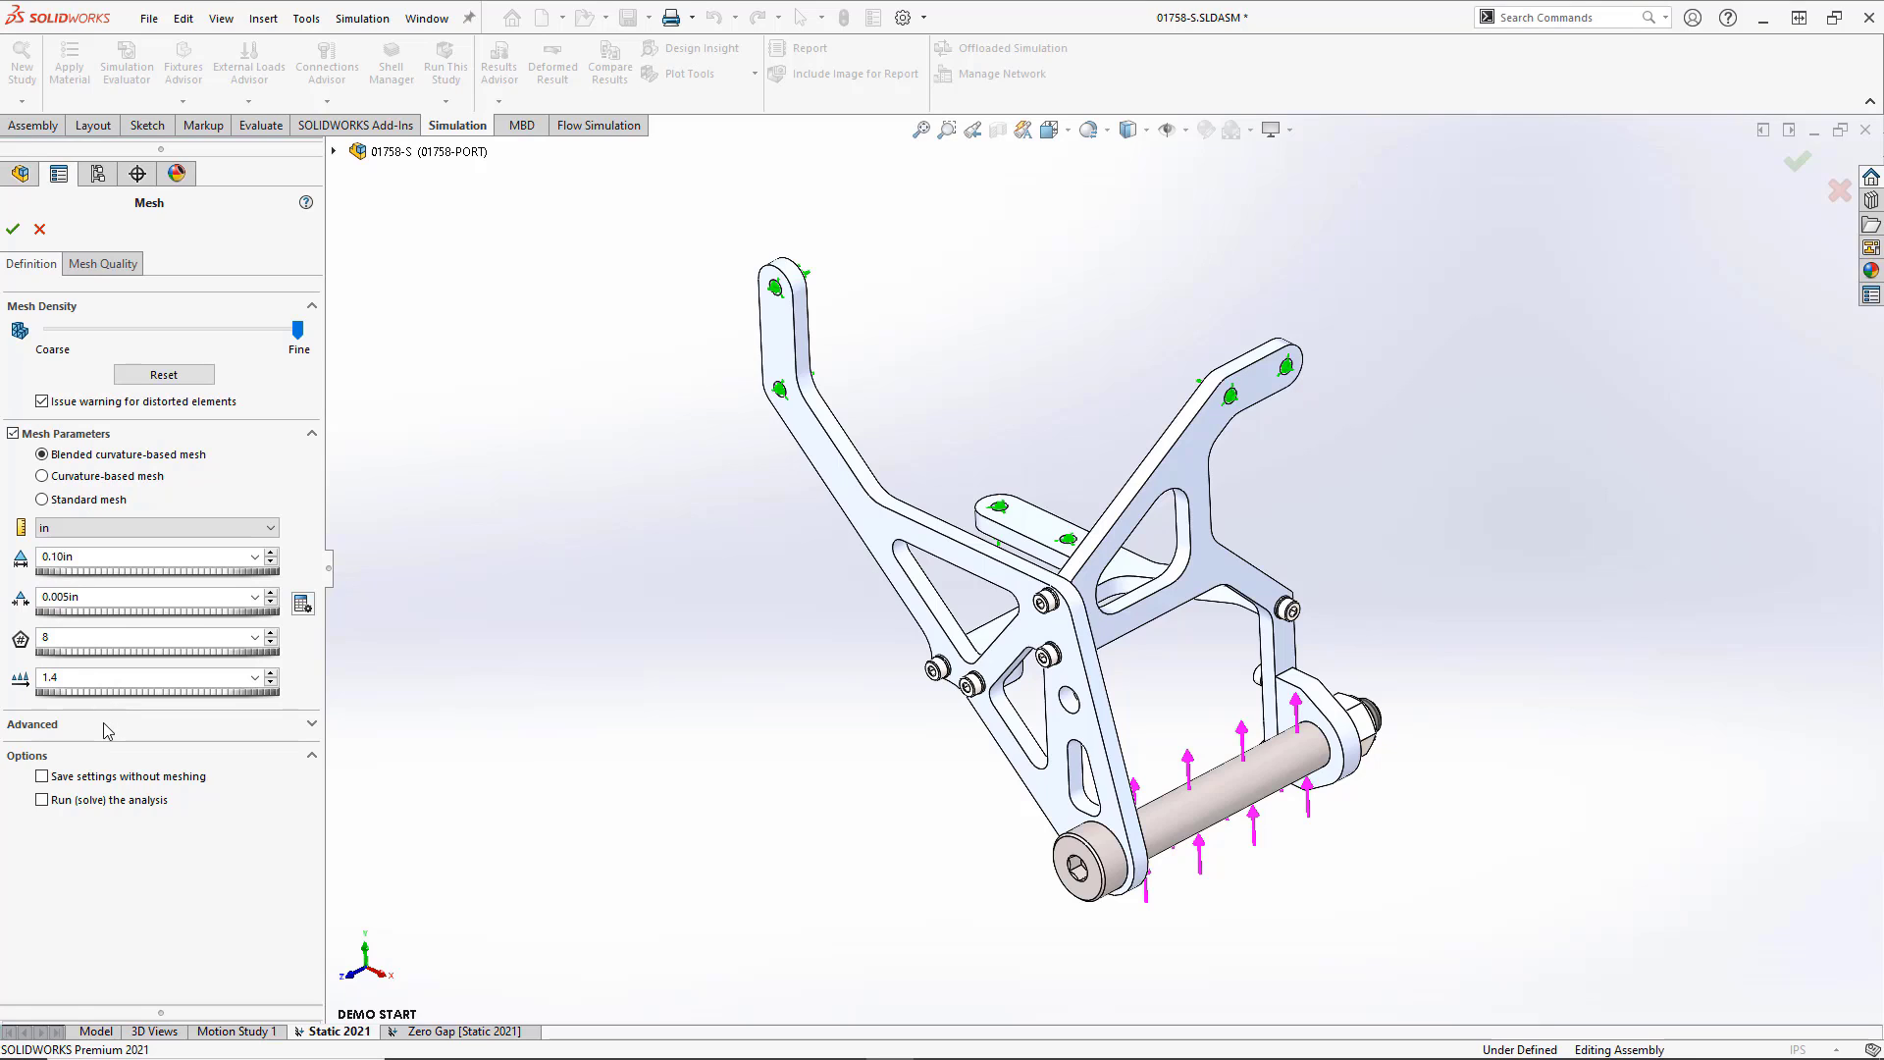
pyautogui.click(86, 799)
pyautogui.click(13, 230)
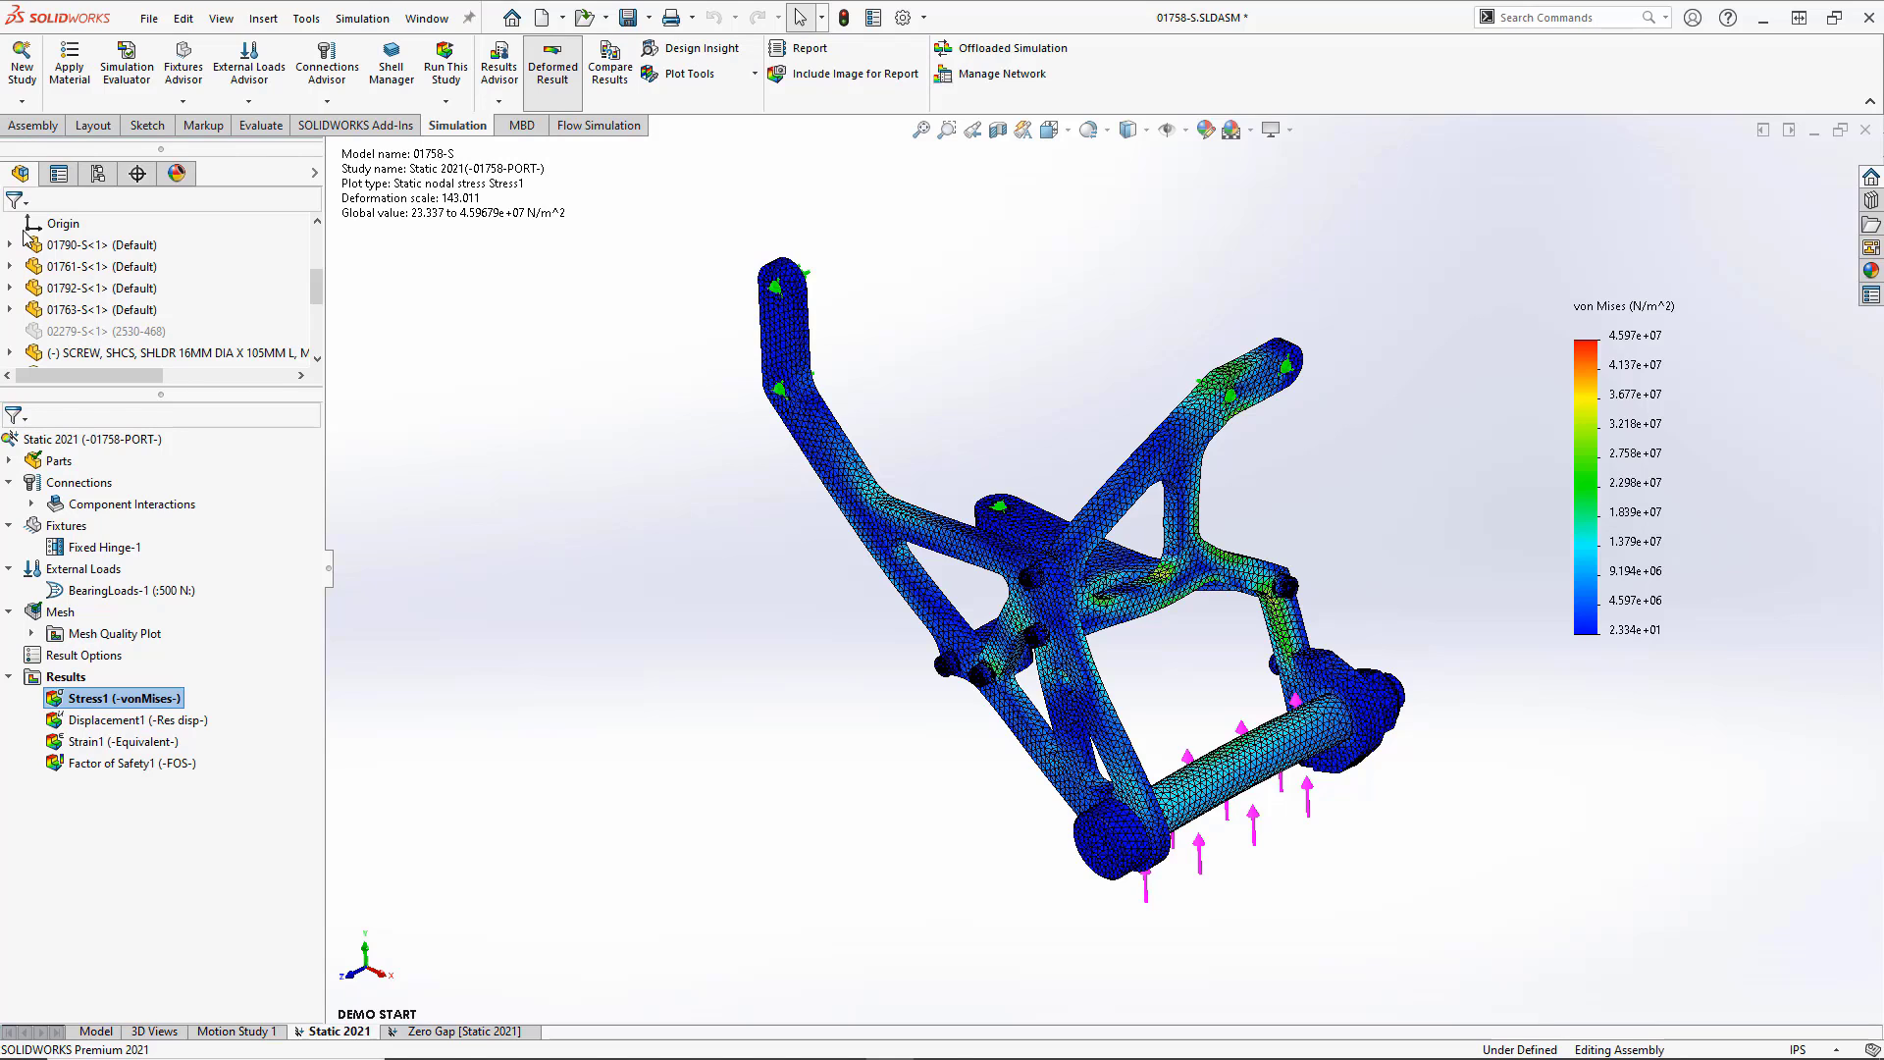
# - Hide load and fixture symbols and review the bonded Global Interaction definition, cancelling unchanged
pyautogui.click(1168, 132)
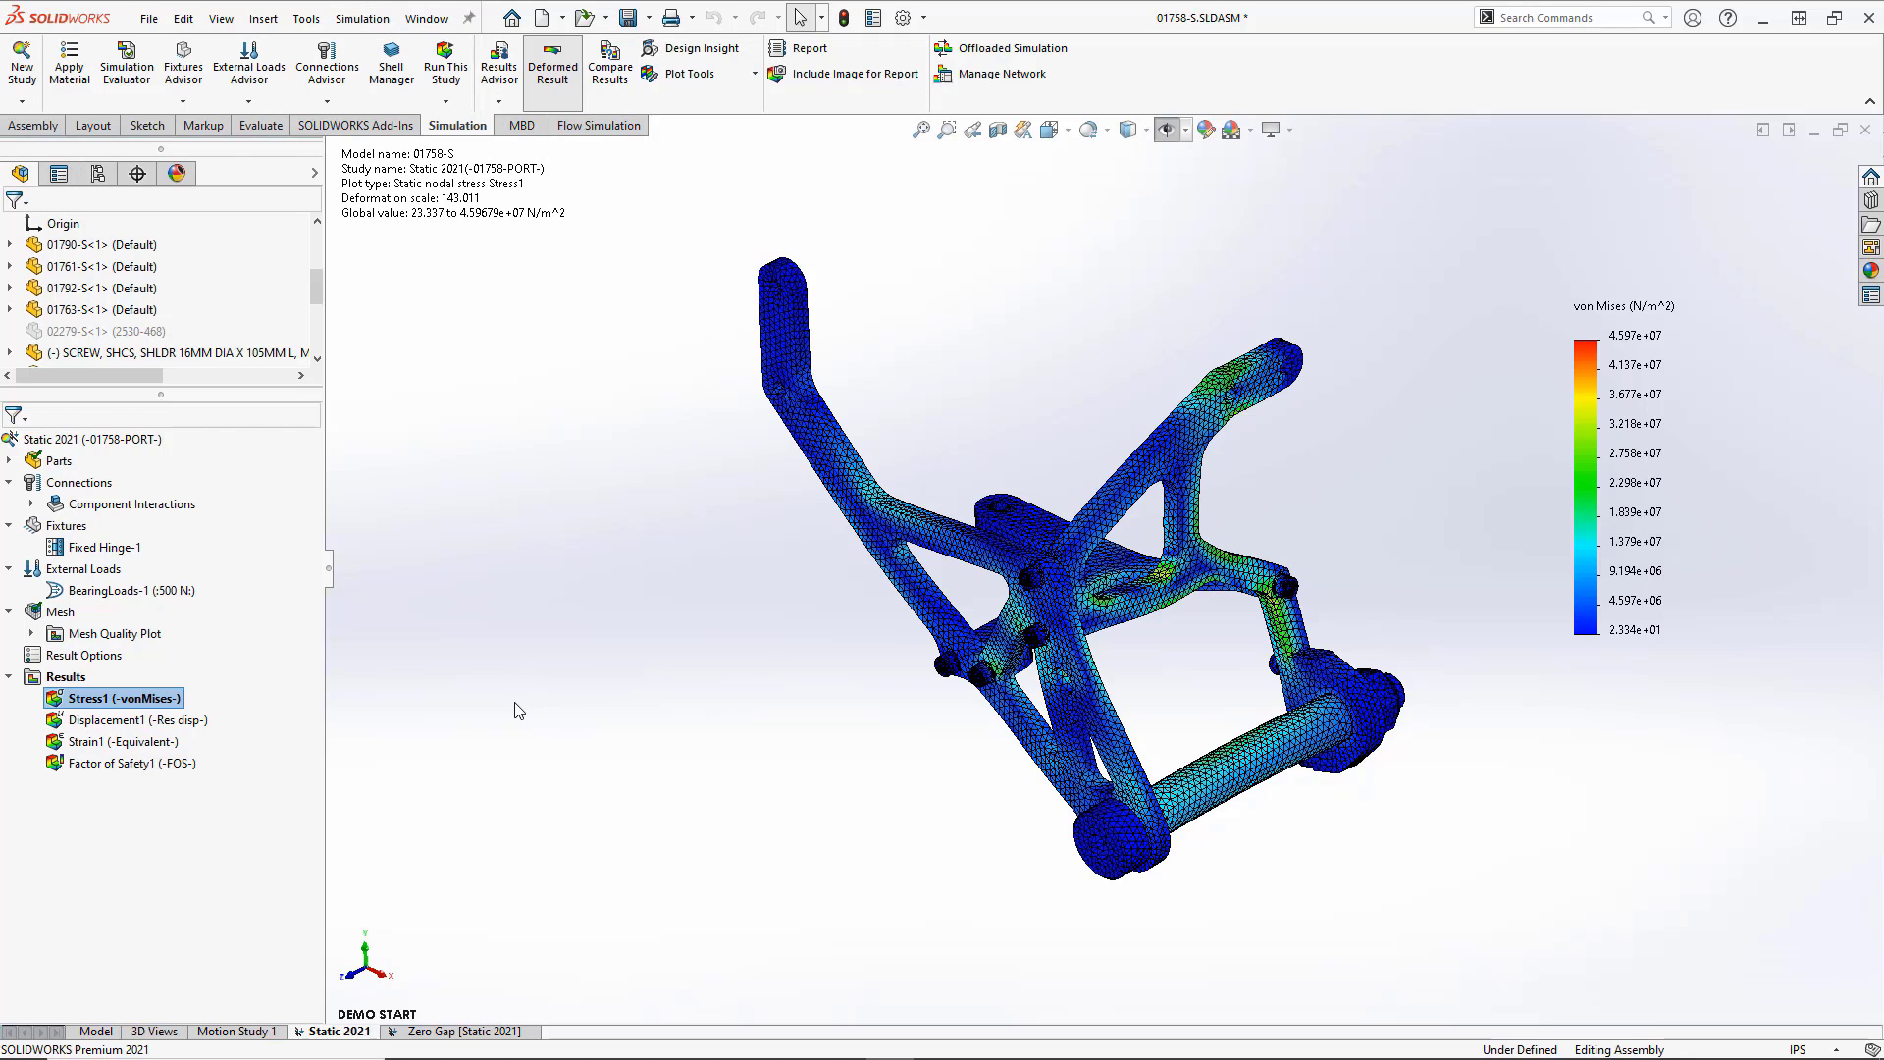
pyautogui.click(31, 503)
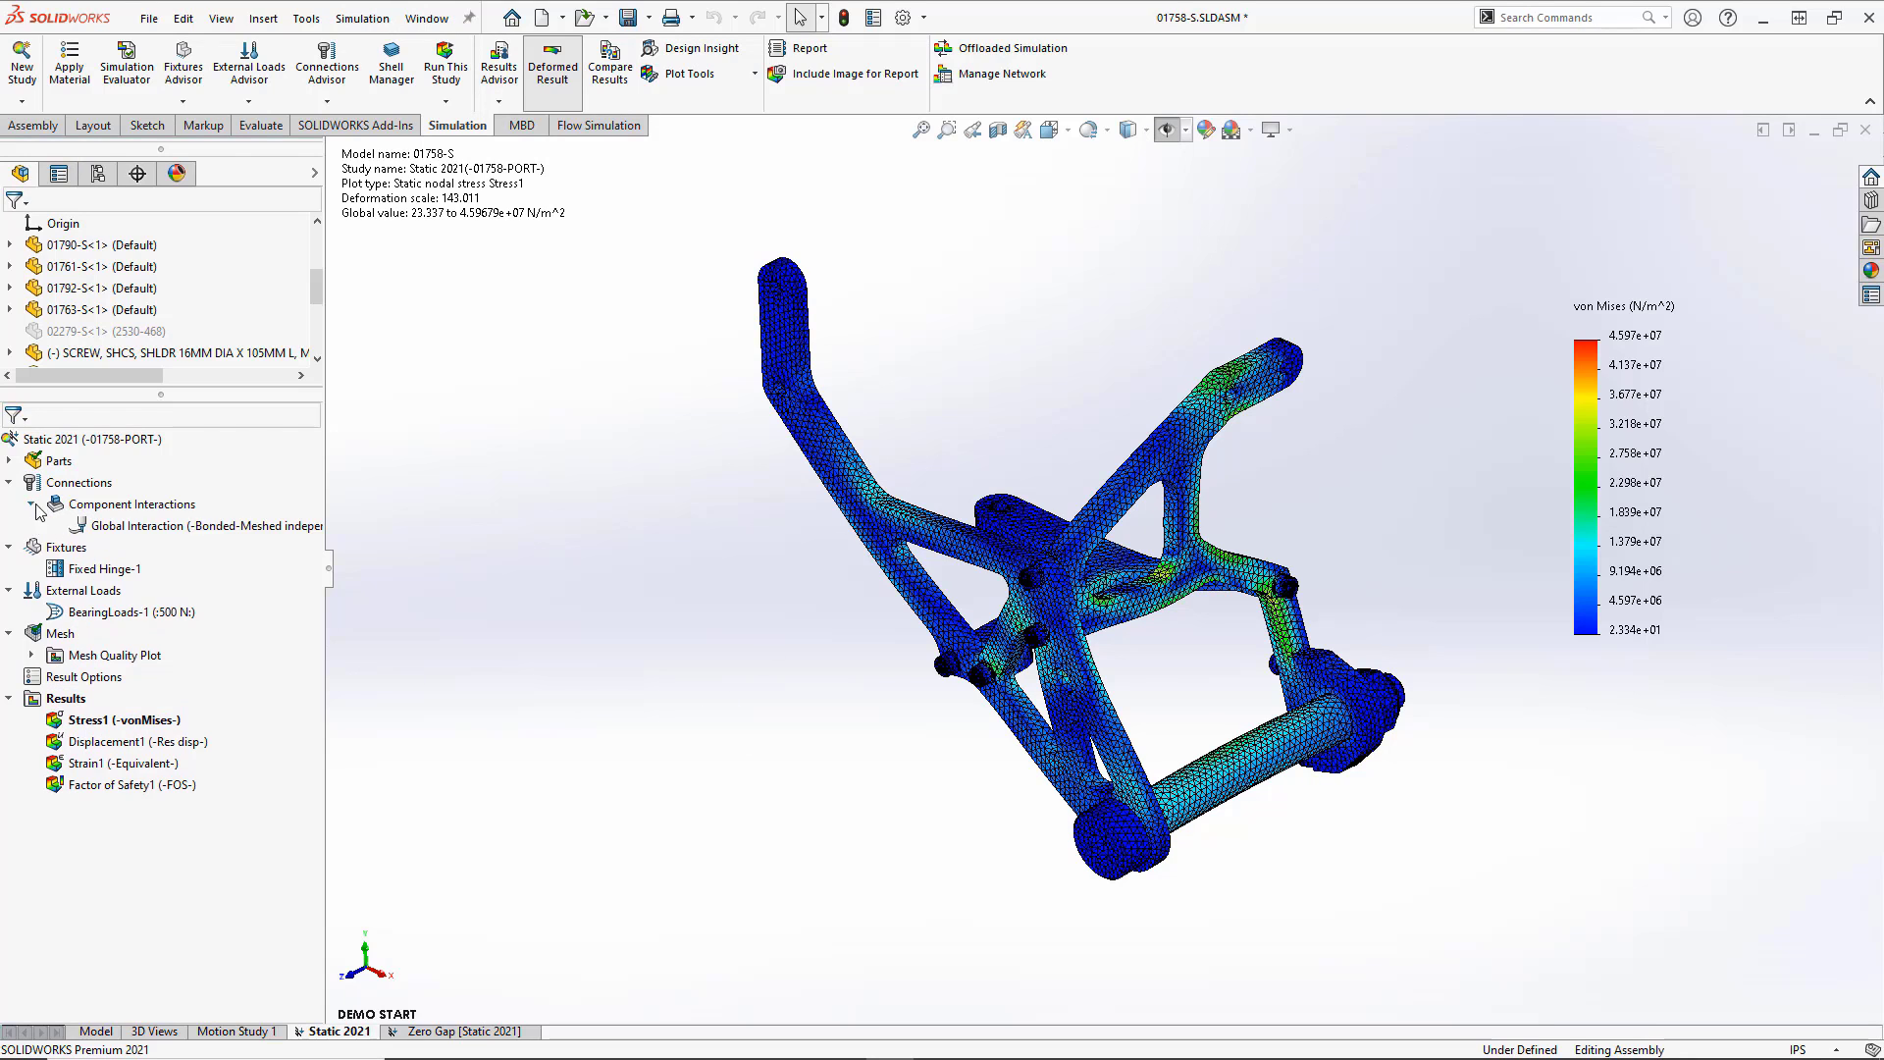
pyautogui.rightClick(98, 530)
pyautogui.click(138, 536)
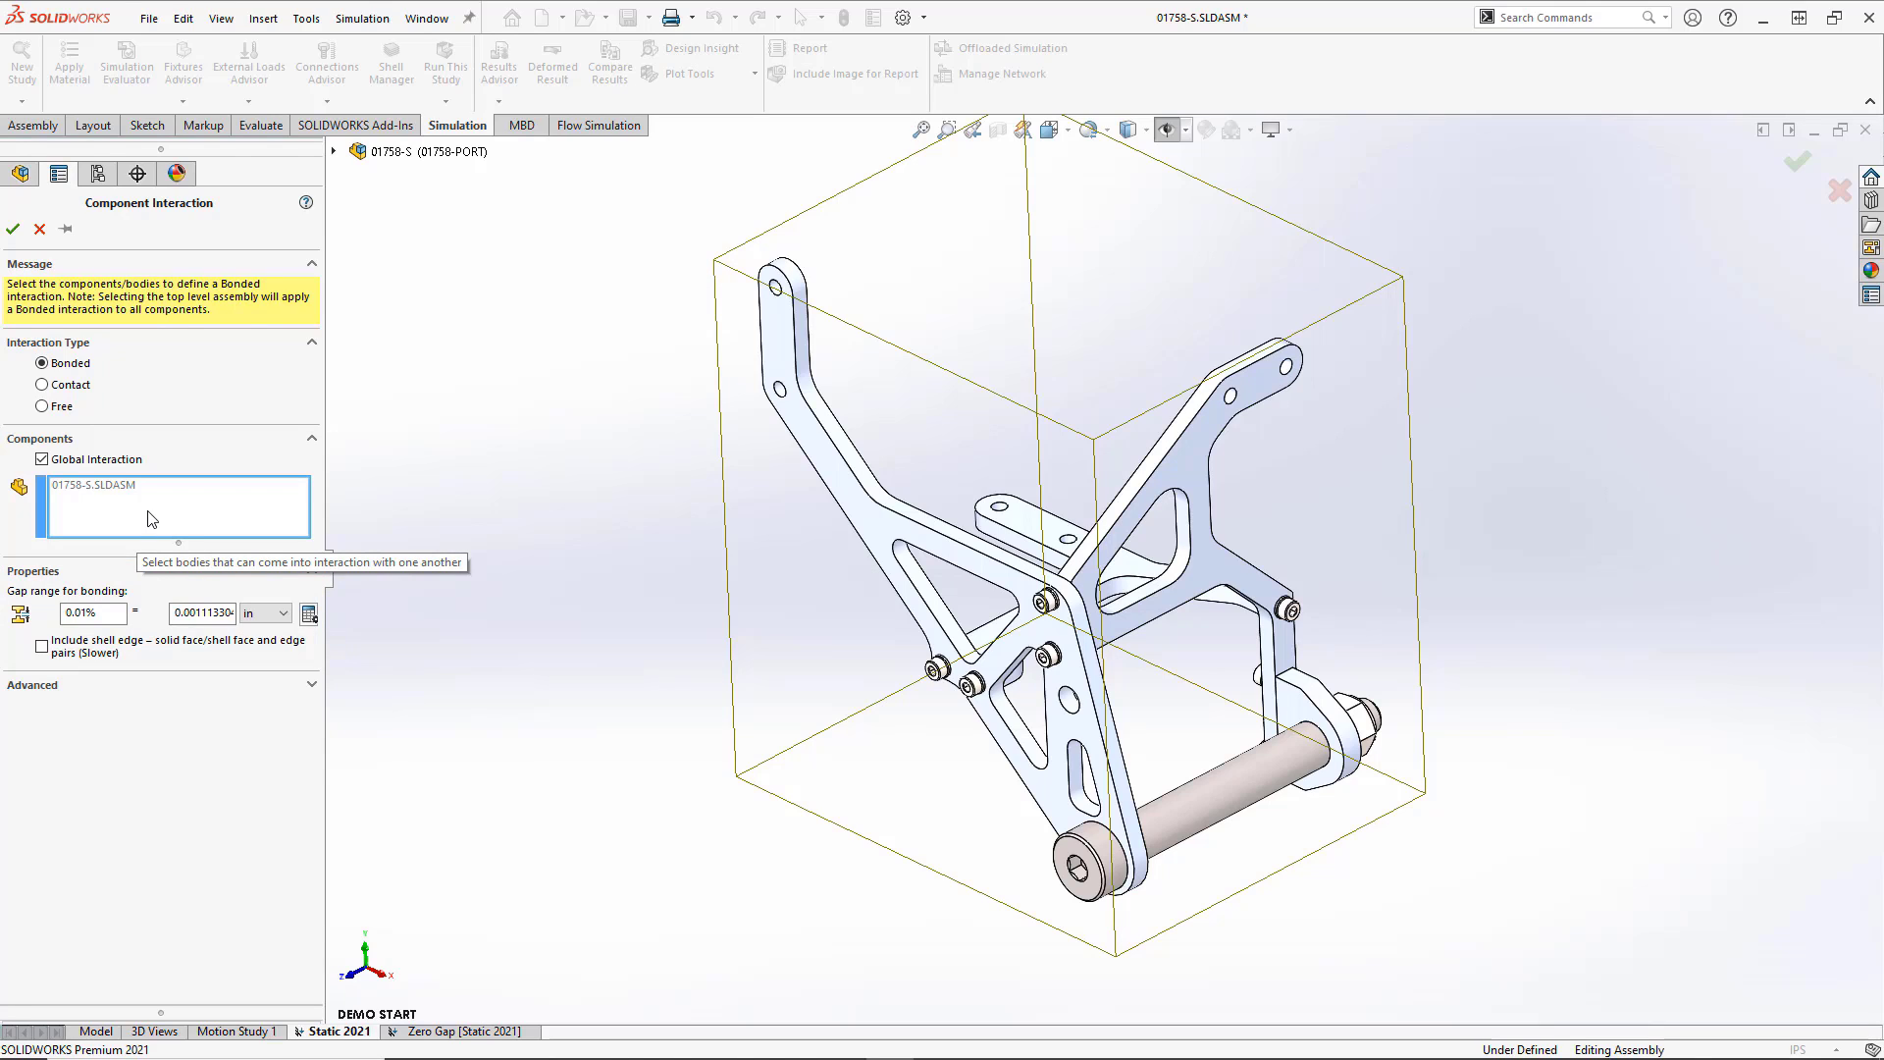
pyautogui.click(40, 229)
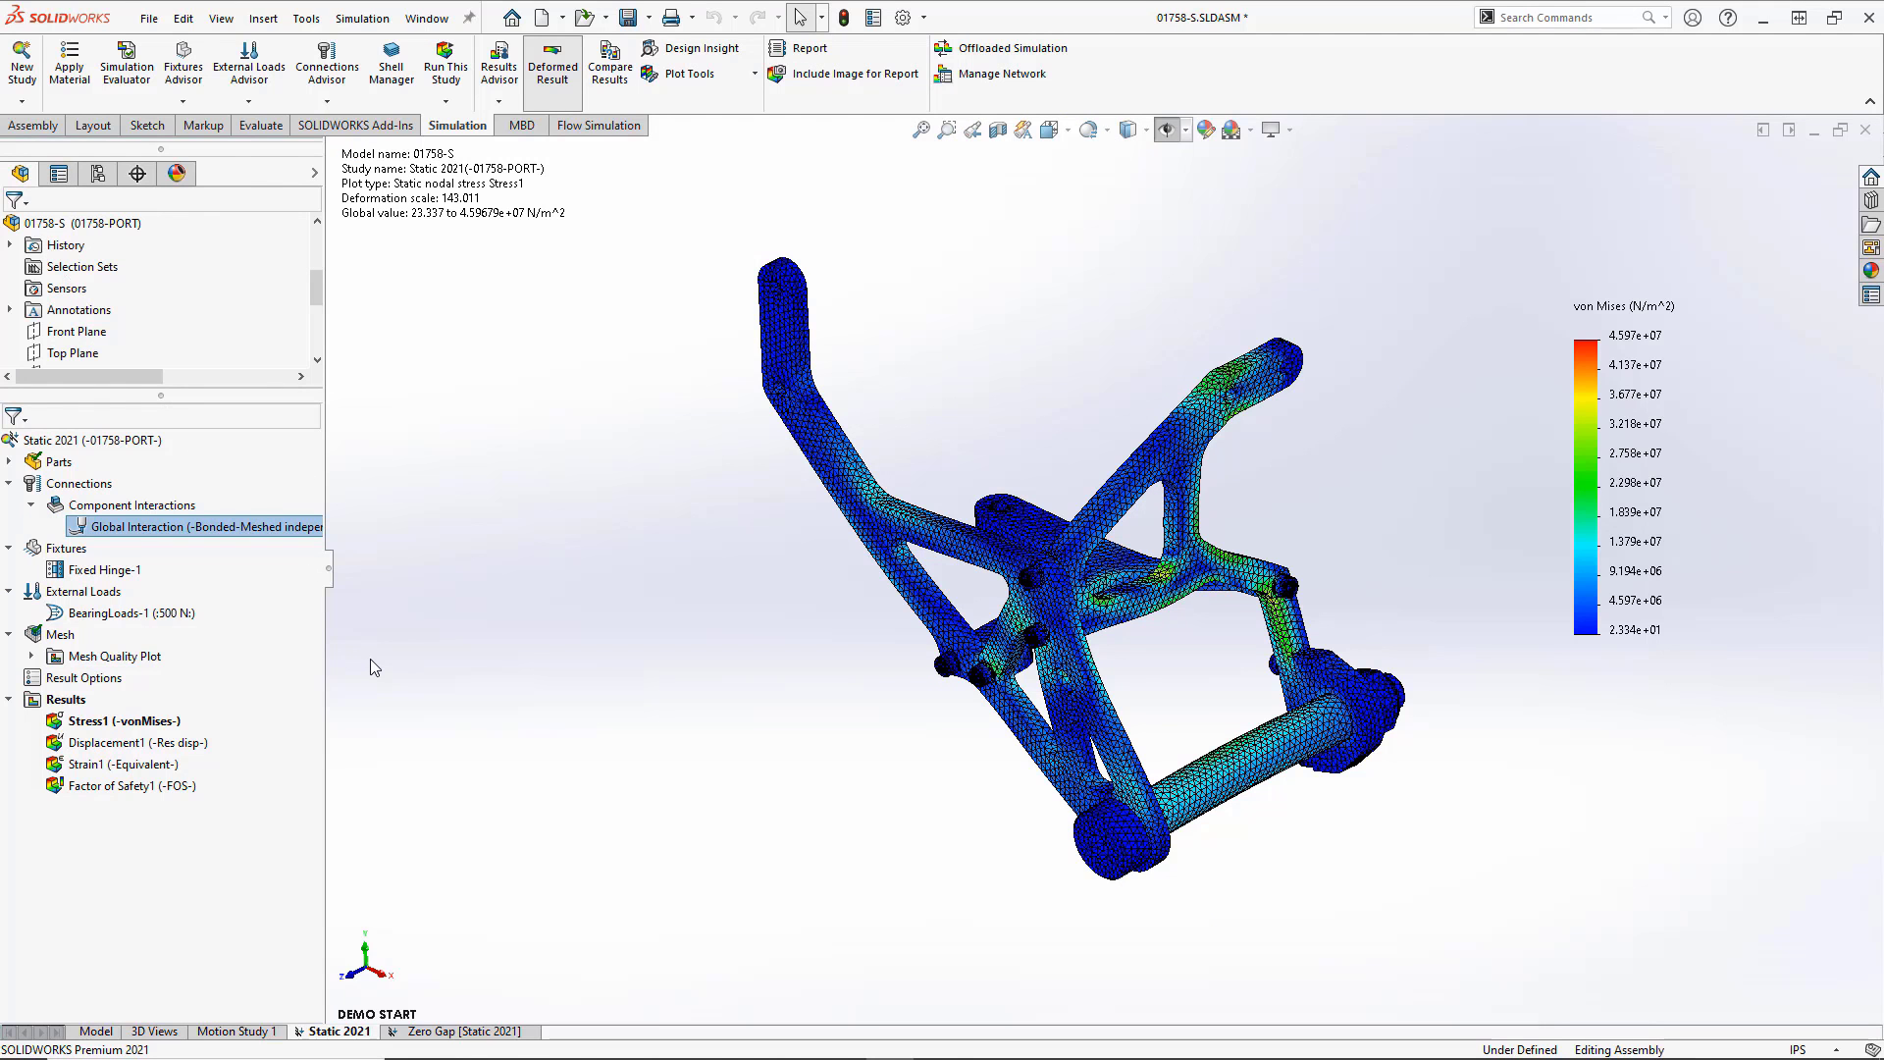
pyautogui.moveTo(763, 835)
pyautogui.mouseDown(button='middle')
pyautogui.moveTo(774, 715)
pyautogui.moveTo(624, 670)
pyautogui.moveTo(593, 756)
pyautogui.moveTo(618, 802)
pyautogui.mouseUp(button='middle')
pyautogui.scroll(-5, 910, 505)
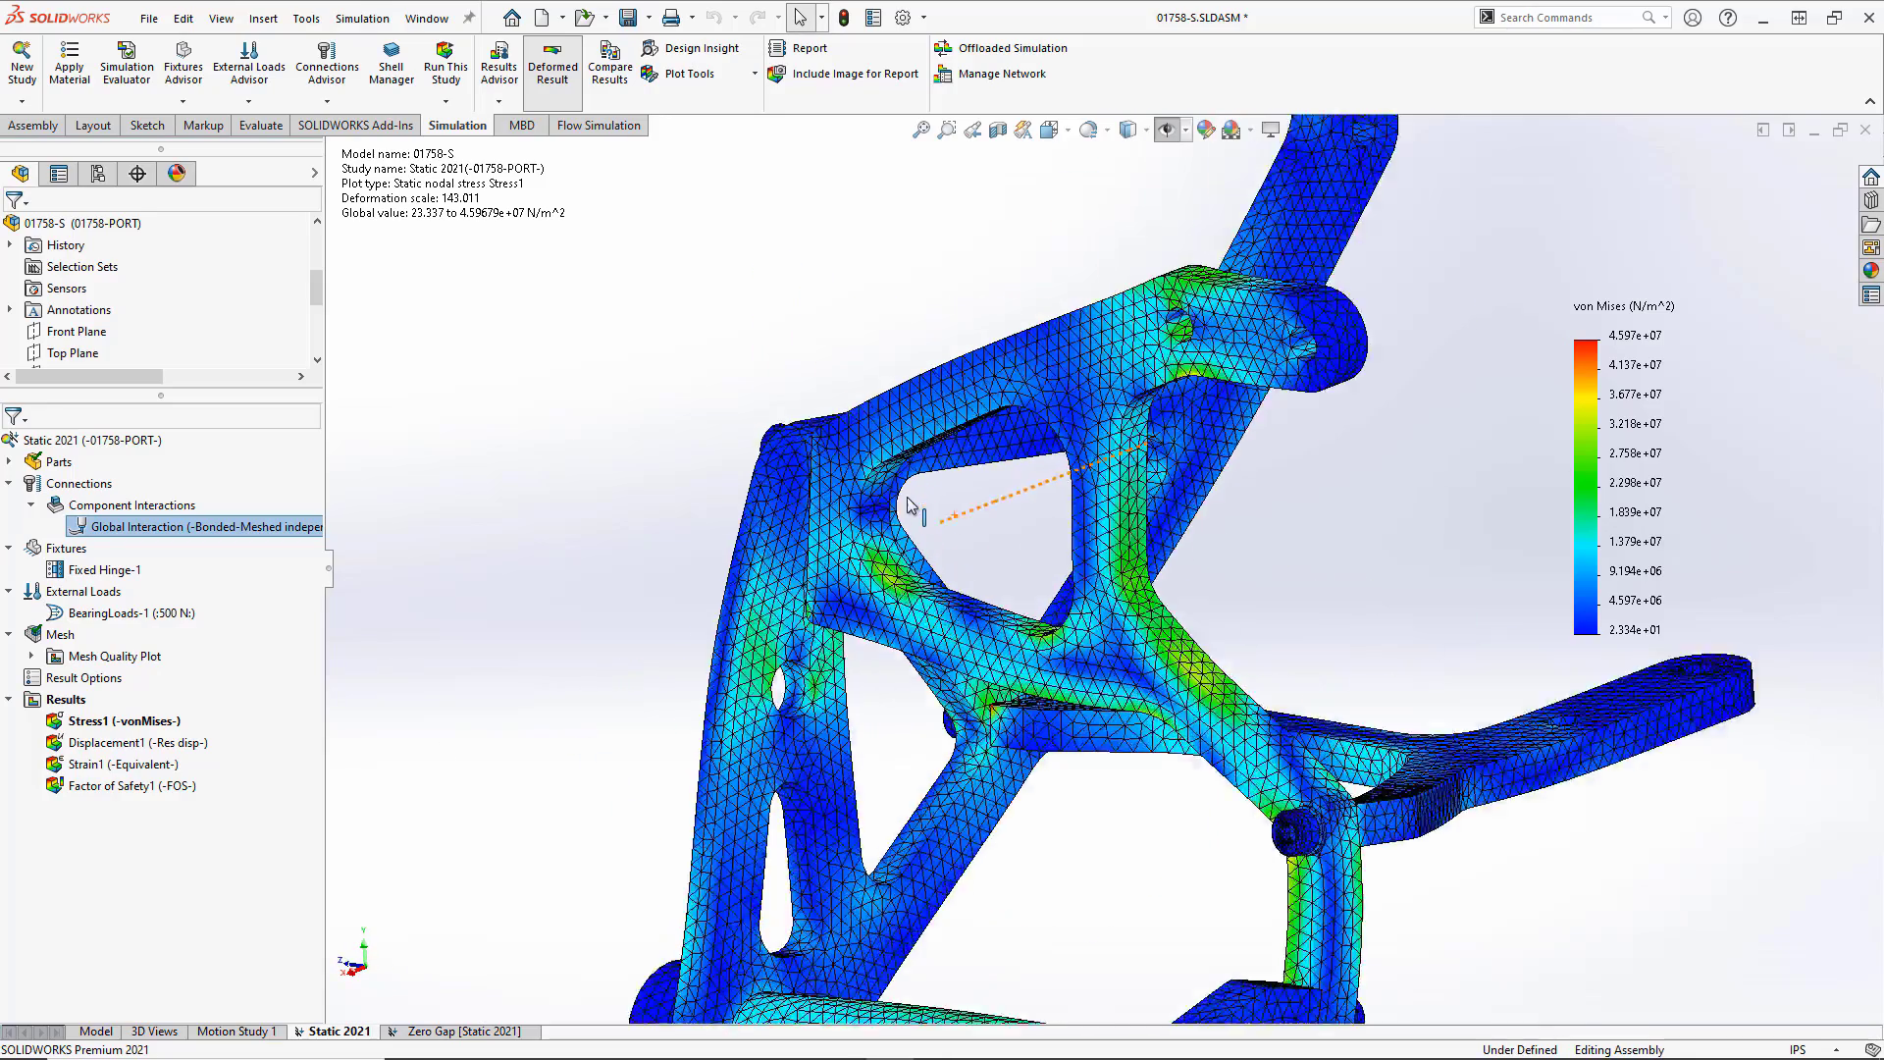
pyautogui.scroll(-2, 910, 505)
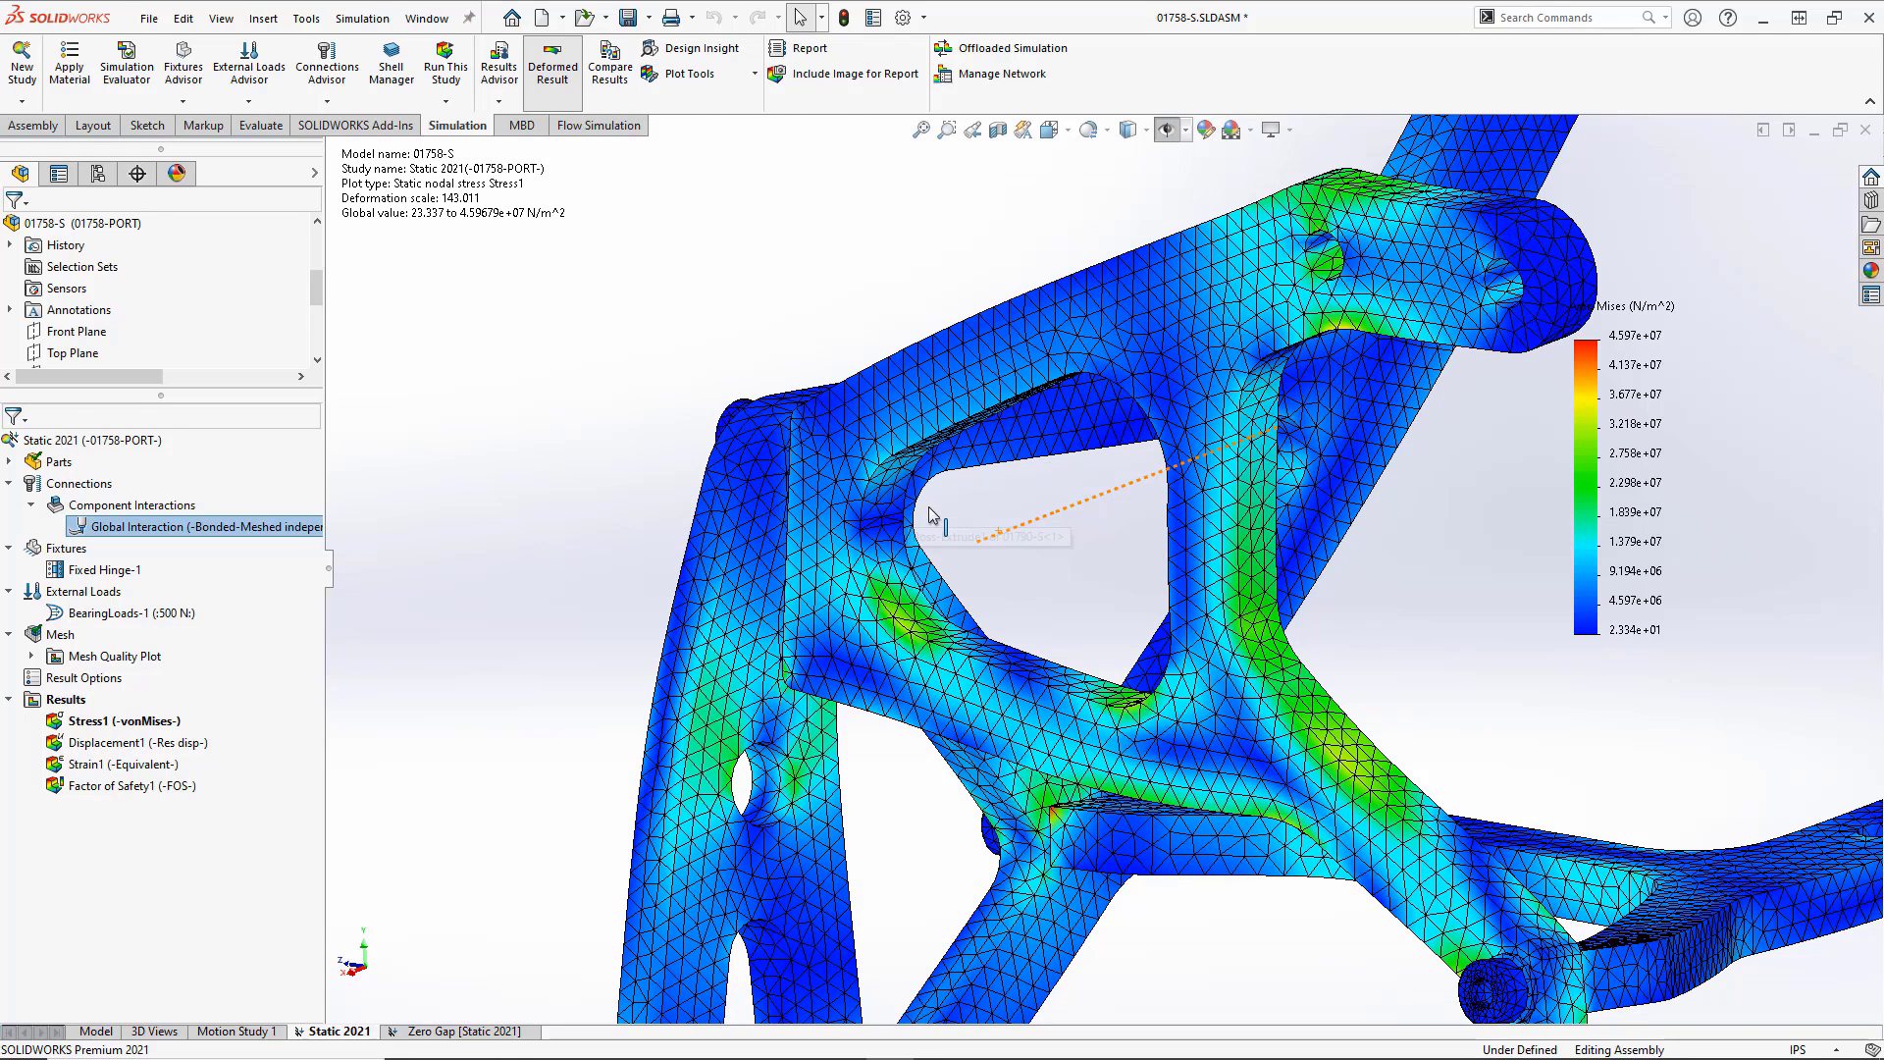
pyautogui.scroll(-1, 932, 515)
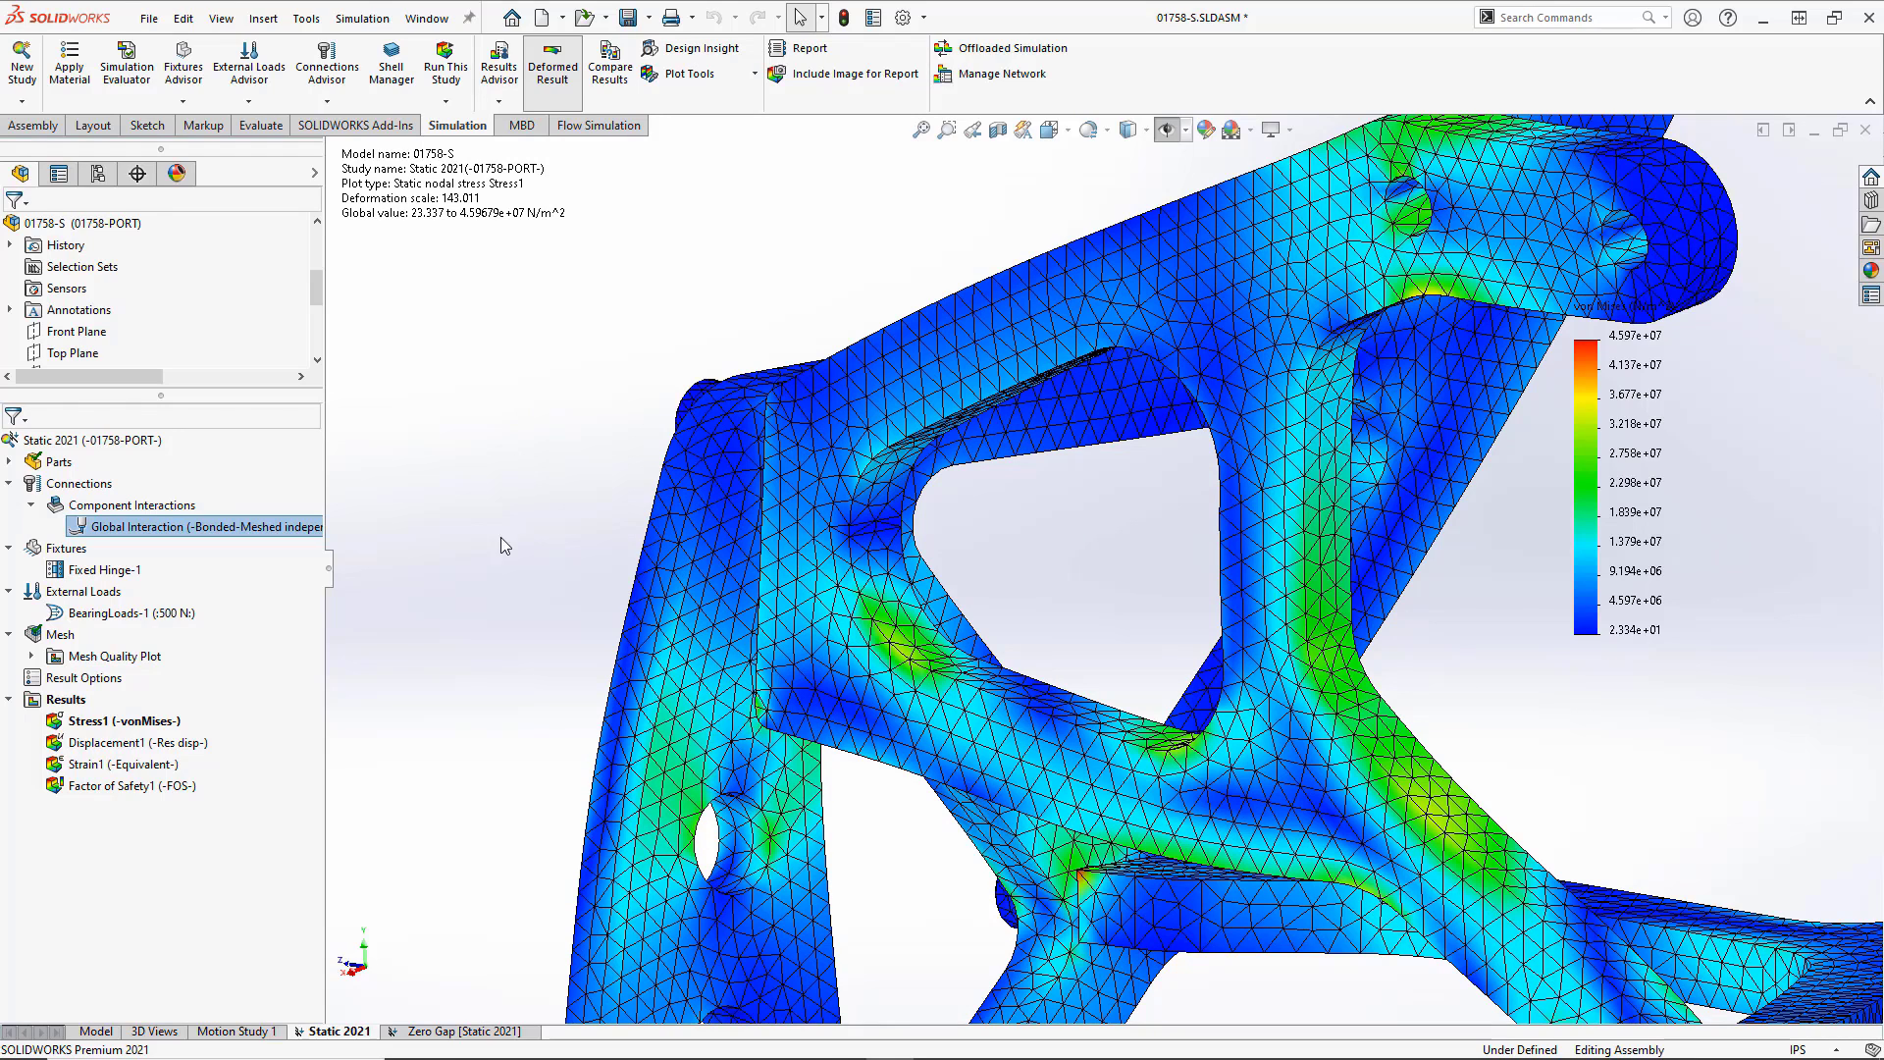
# - Run Mesh Quality Diagnostics for Jacobian ratios above 5 evaluated at nodes
pyautogui.rightClick(56, 640)
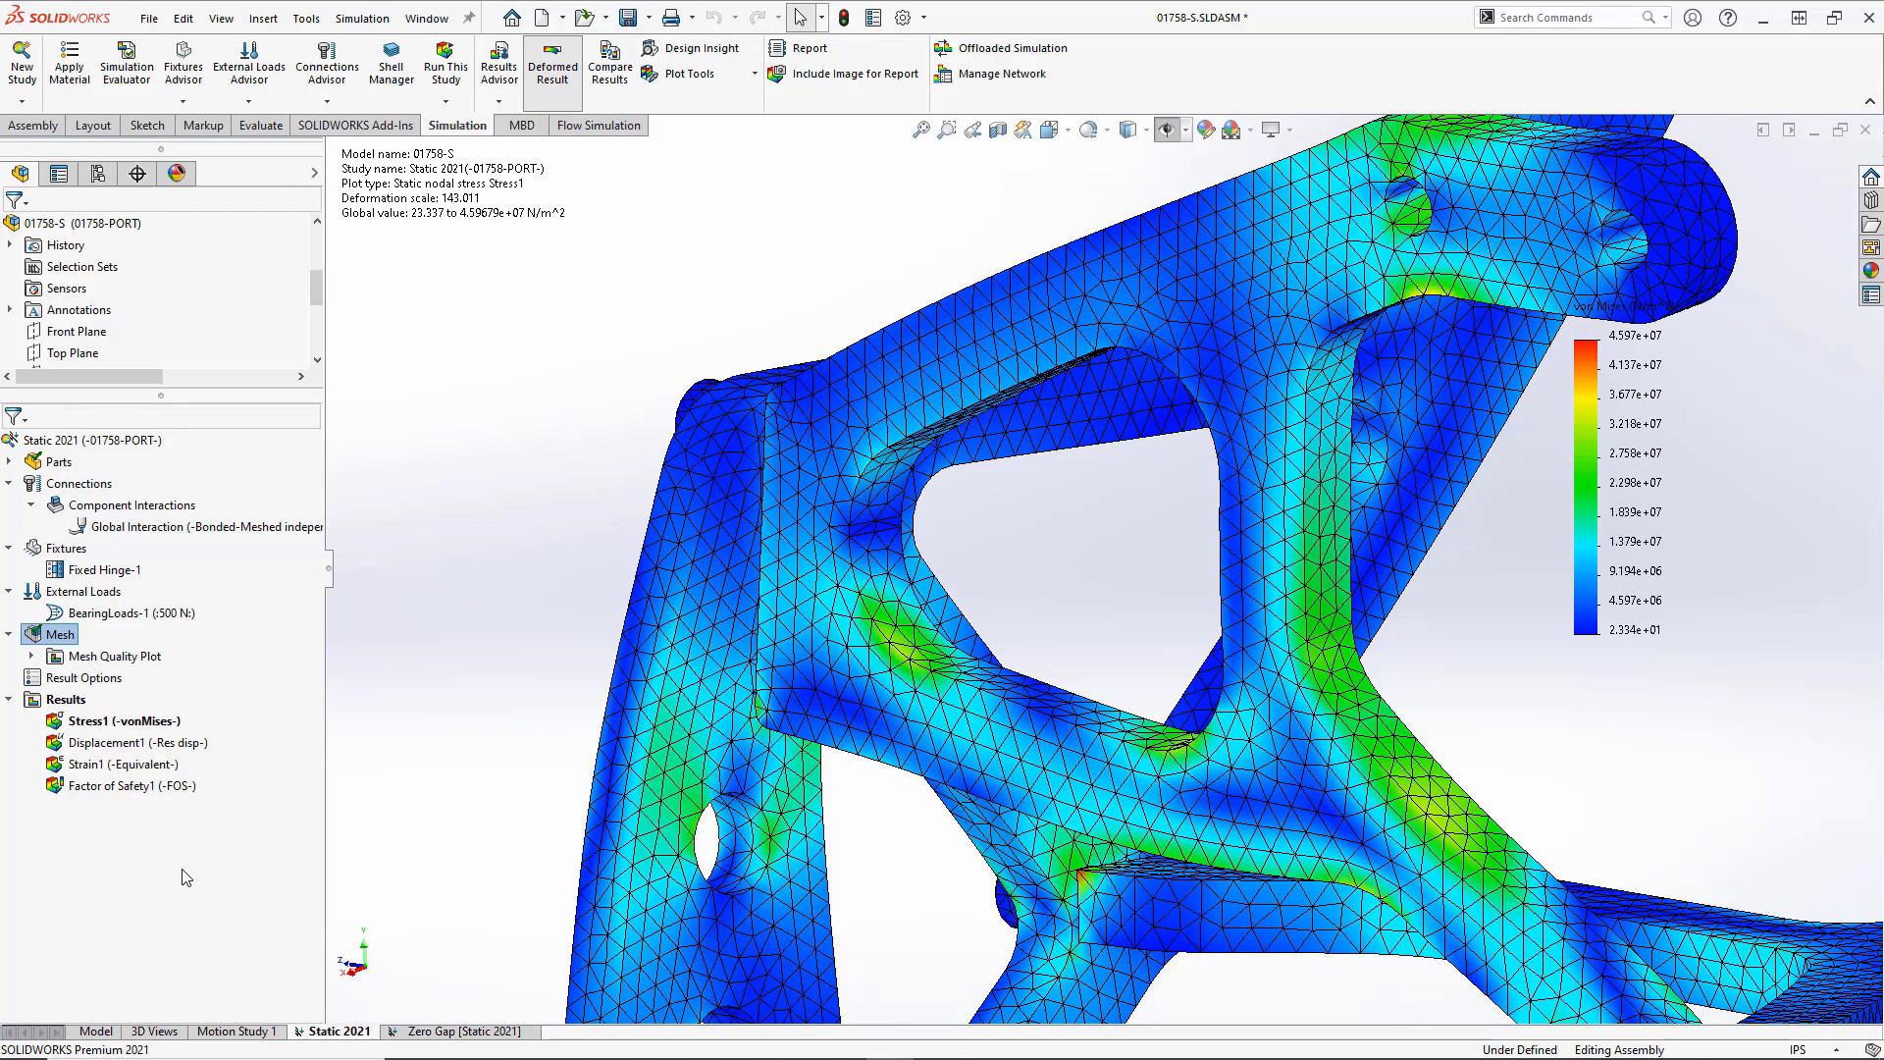
pyautogui.click(256, 454)
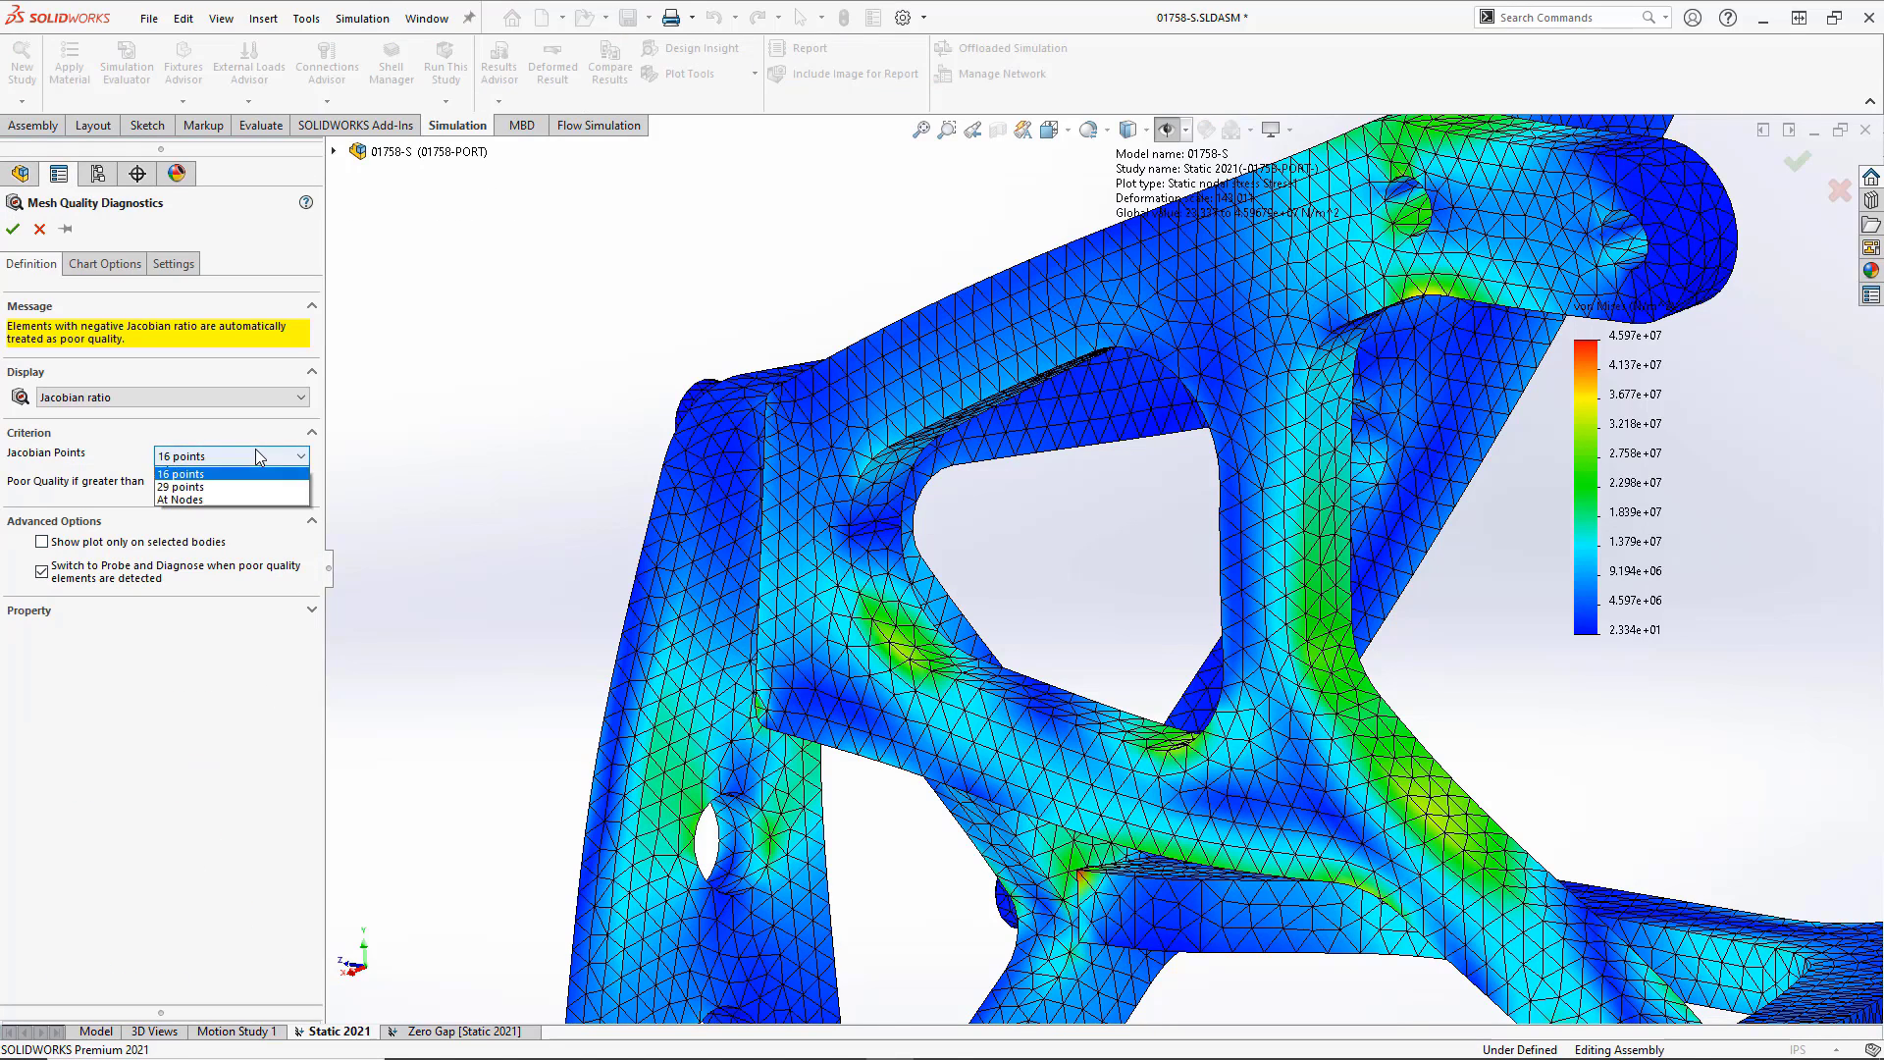
pyautogui.click(257, 499)
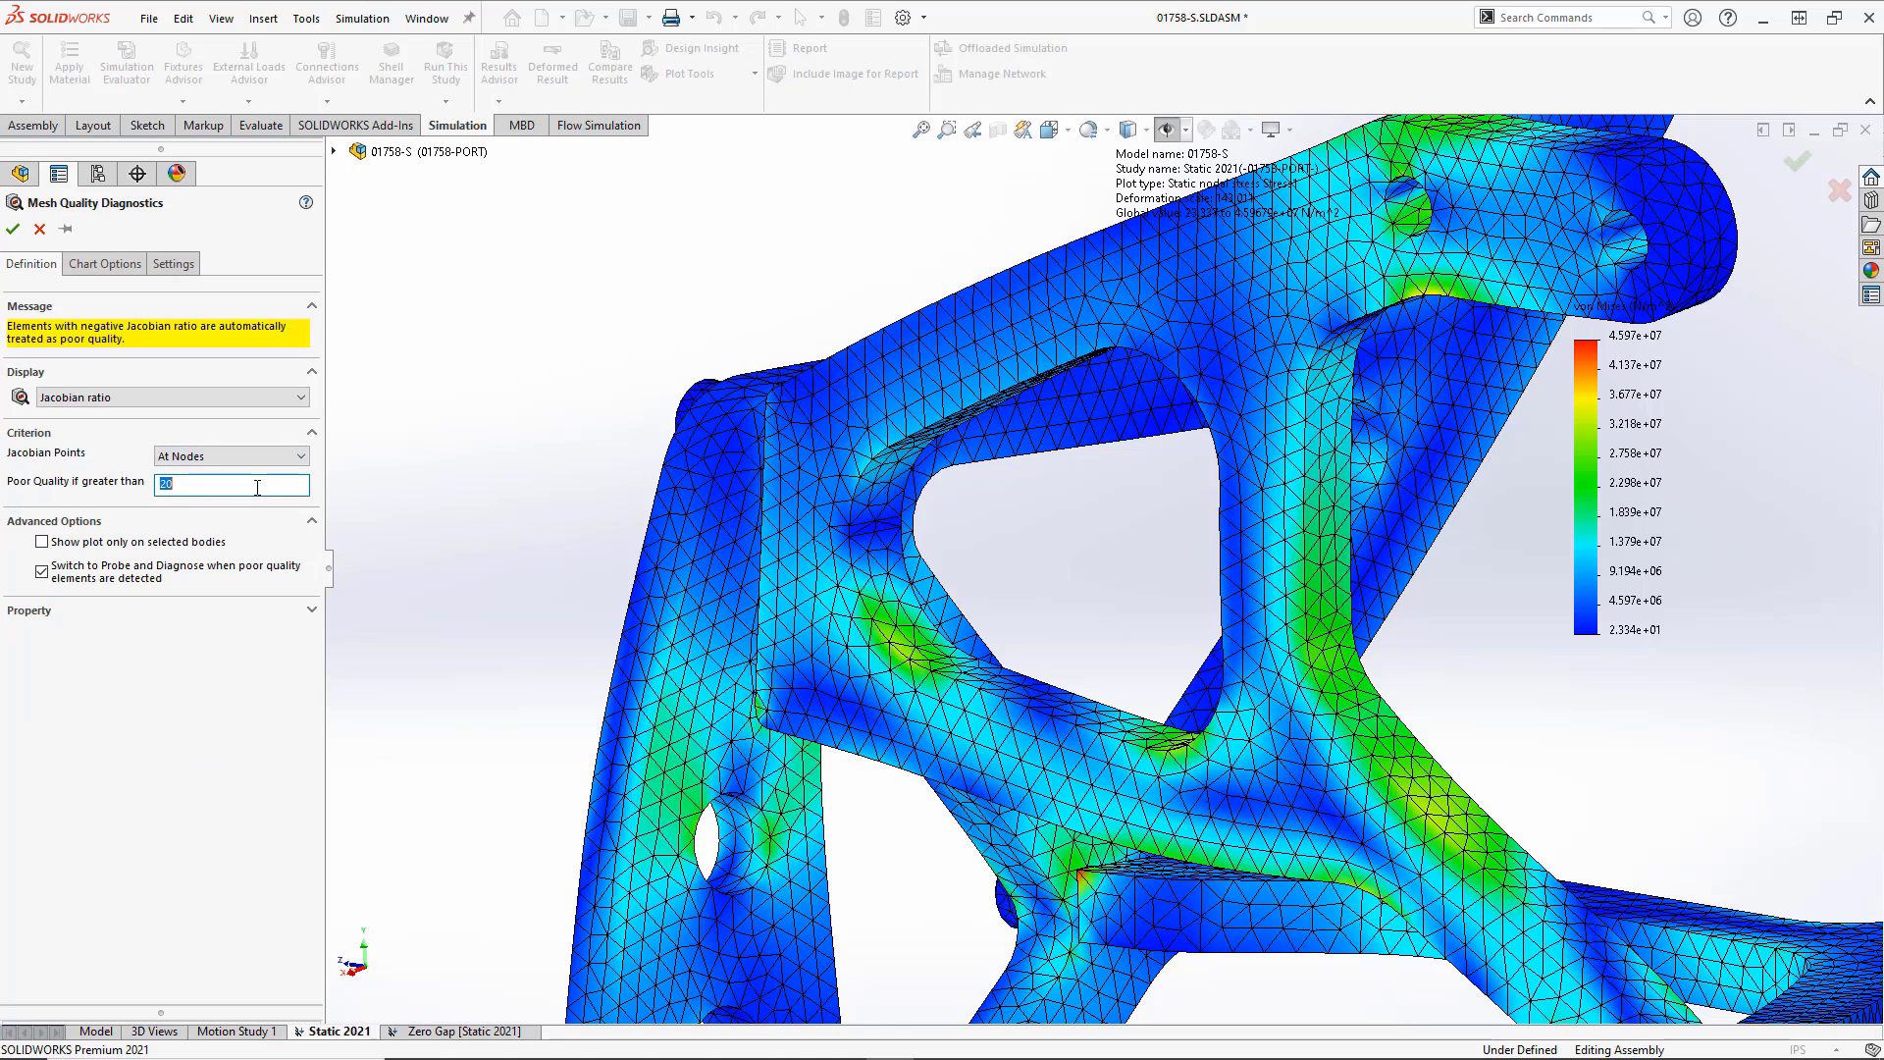
pyautogui.click(12, 228)
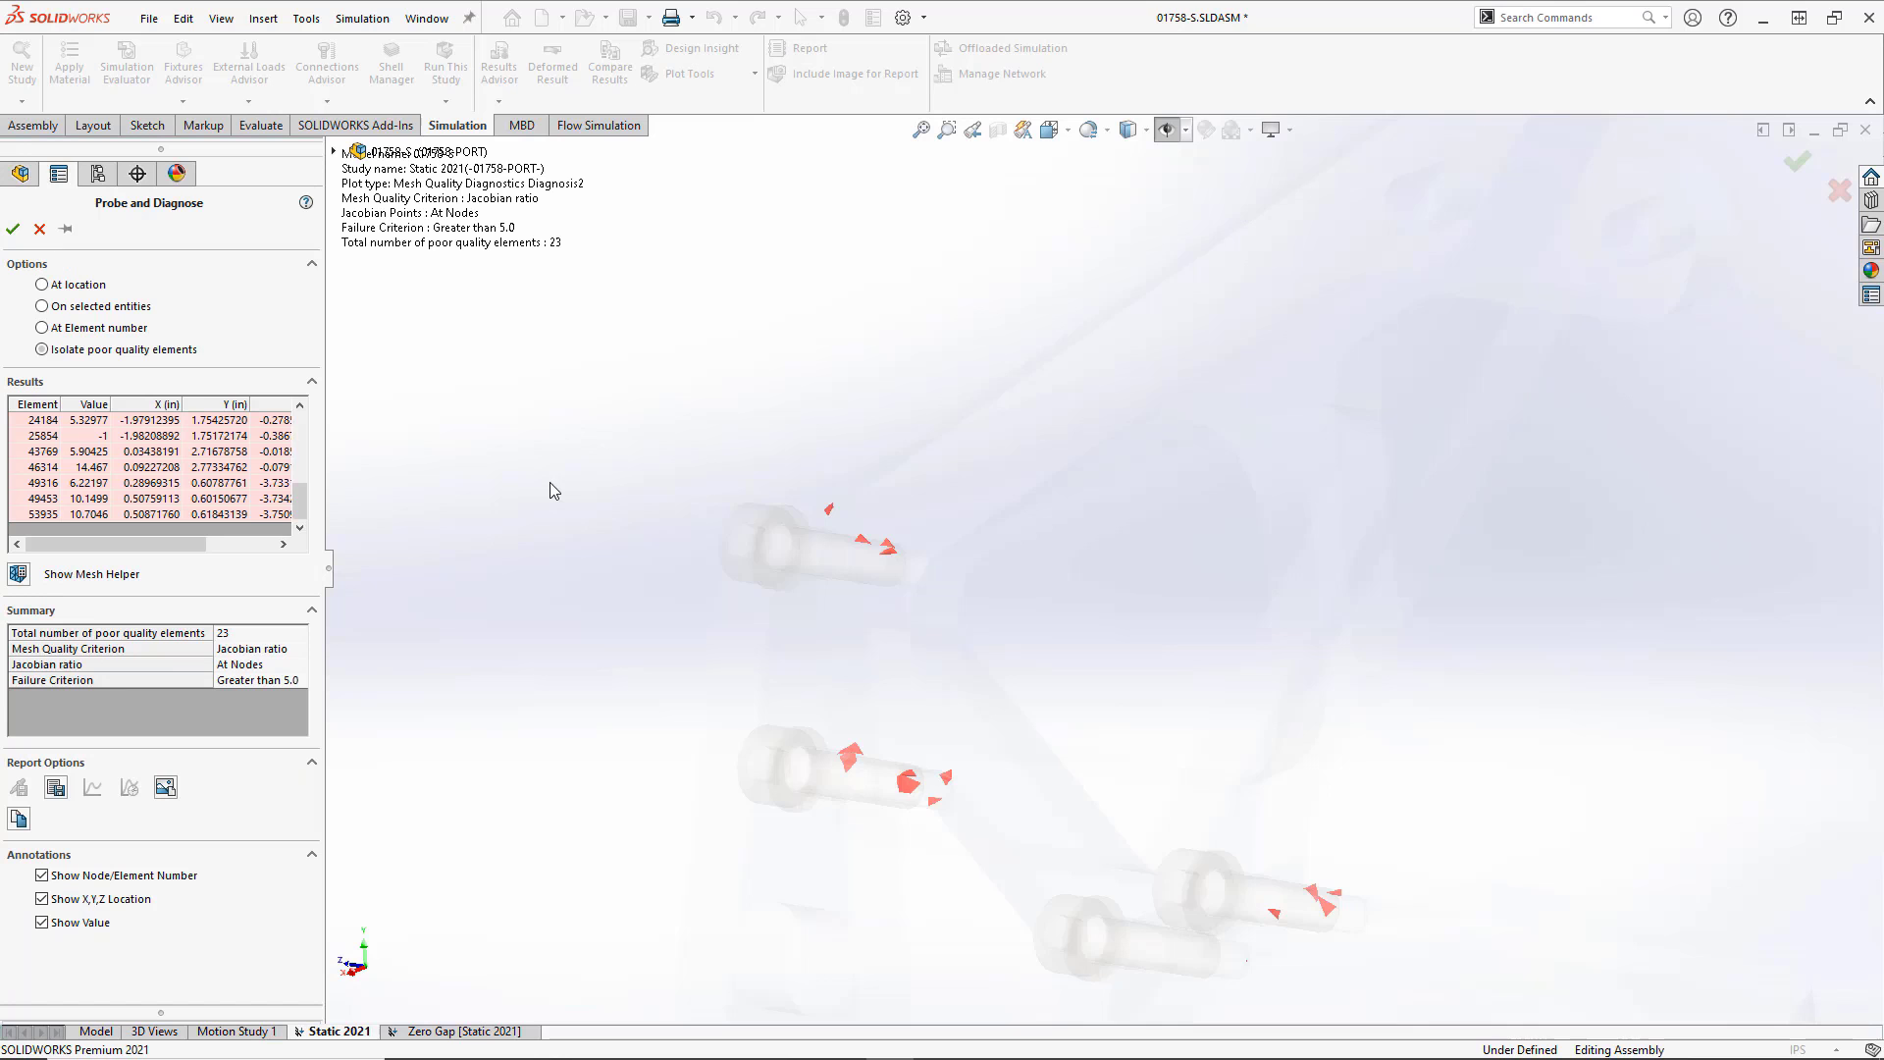
pyautogui.moveTo(582, 510)
pyautogui.mouseDown(button='middle')
pyautogui.moveTo(630, 487)
pyautogui.moveTo(576, 572)
pyautogui.moveTo(559, 521)
pyautogui.moveTo(556, 567)
pyautogui.mouseUp(button='middle')
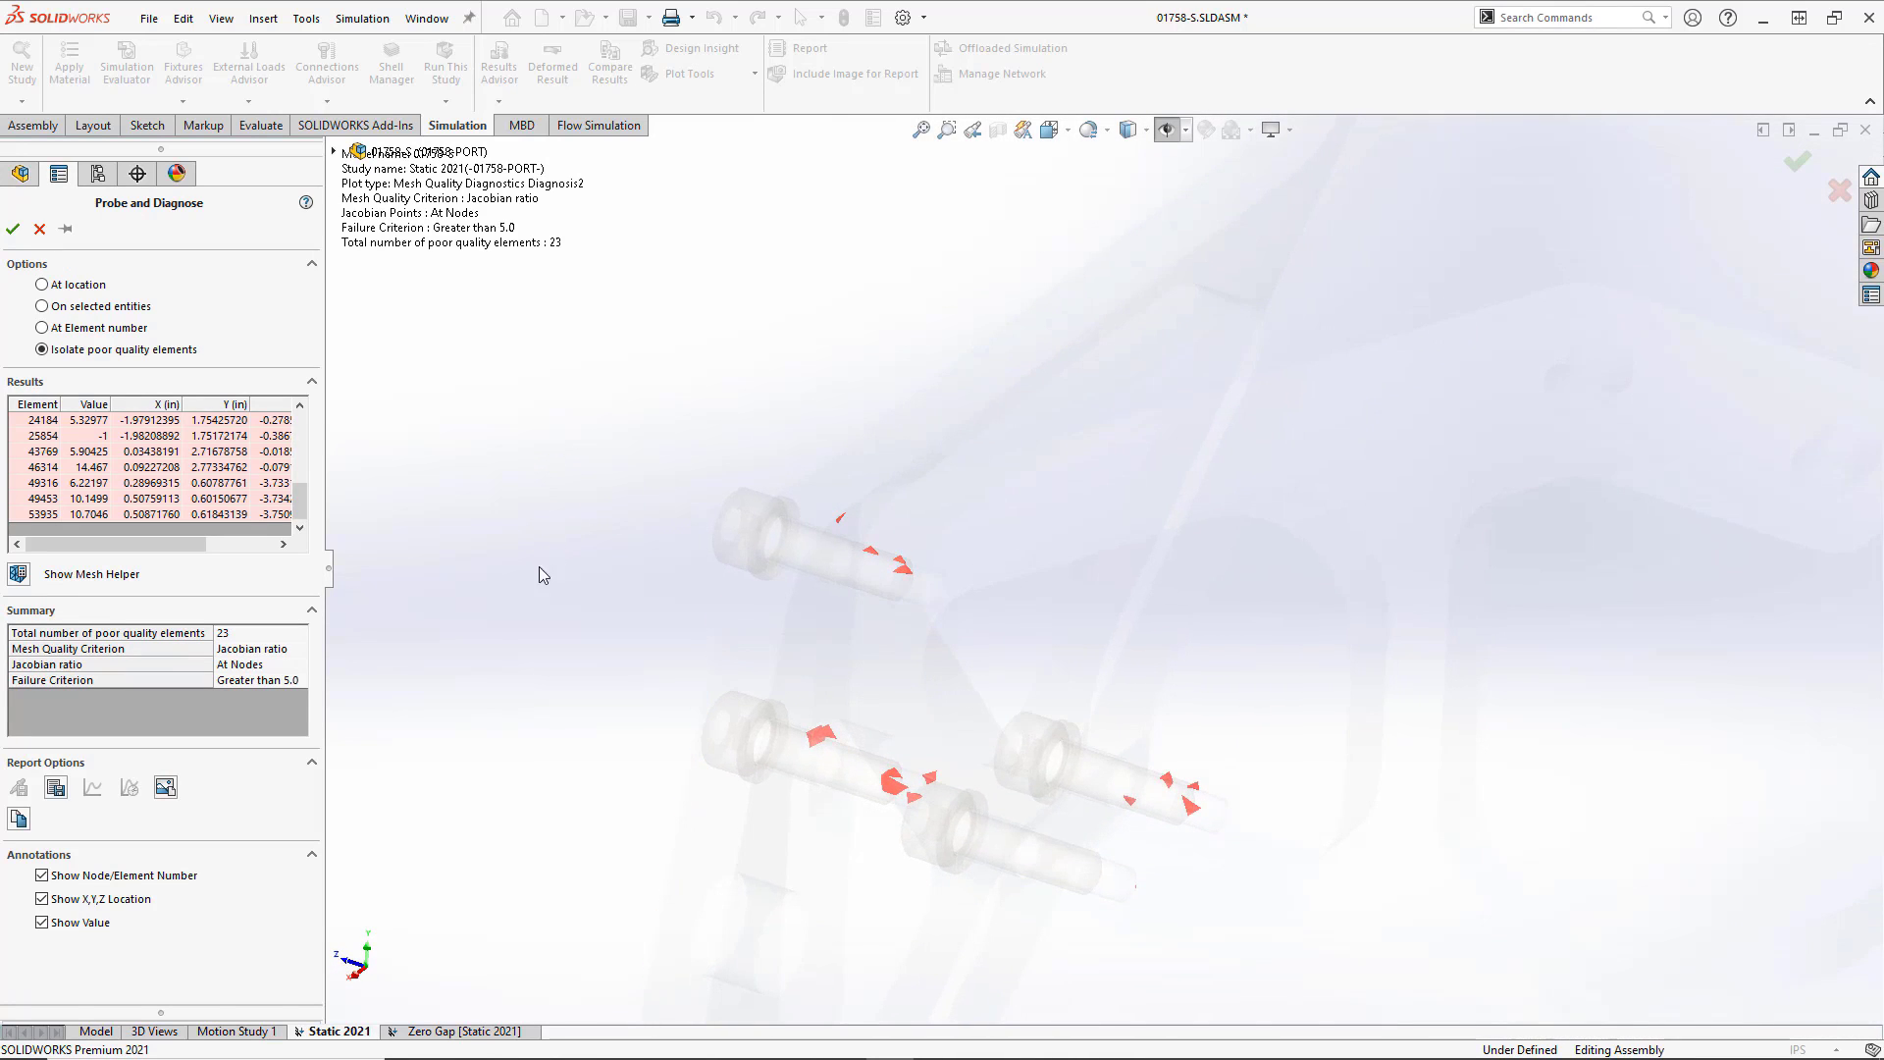
# - Use Show Mesh Helper to select all faces with the 23 poor elements, then close
pyautogui.click(17, 575)
pyautogui.scroll(-2, 321, 690)
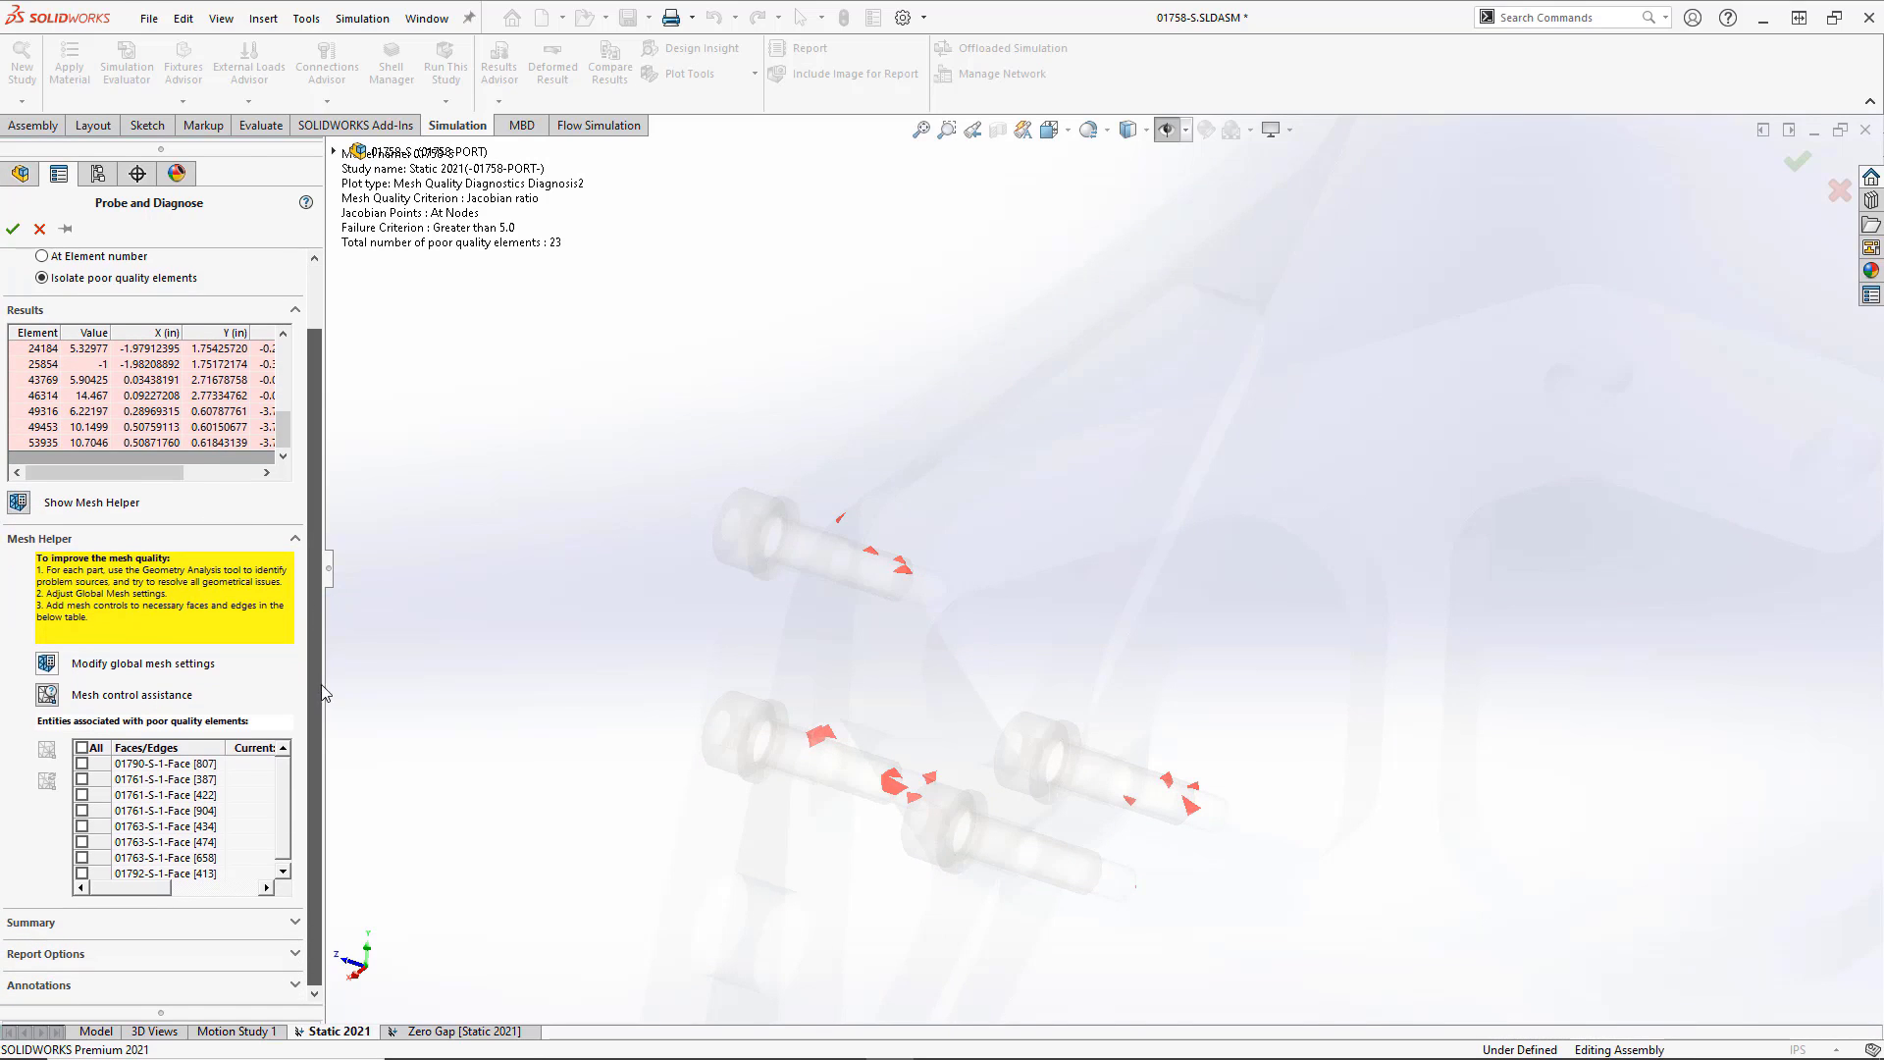
pyautogui.click(81, 748)
pyautogui.moveTo(99, 886); pyautogui.dragTo(191, 895)
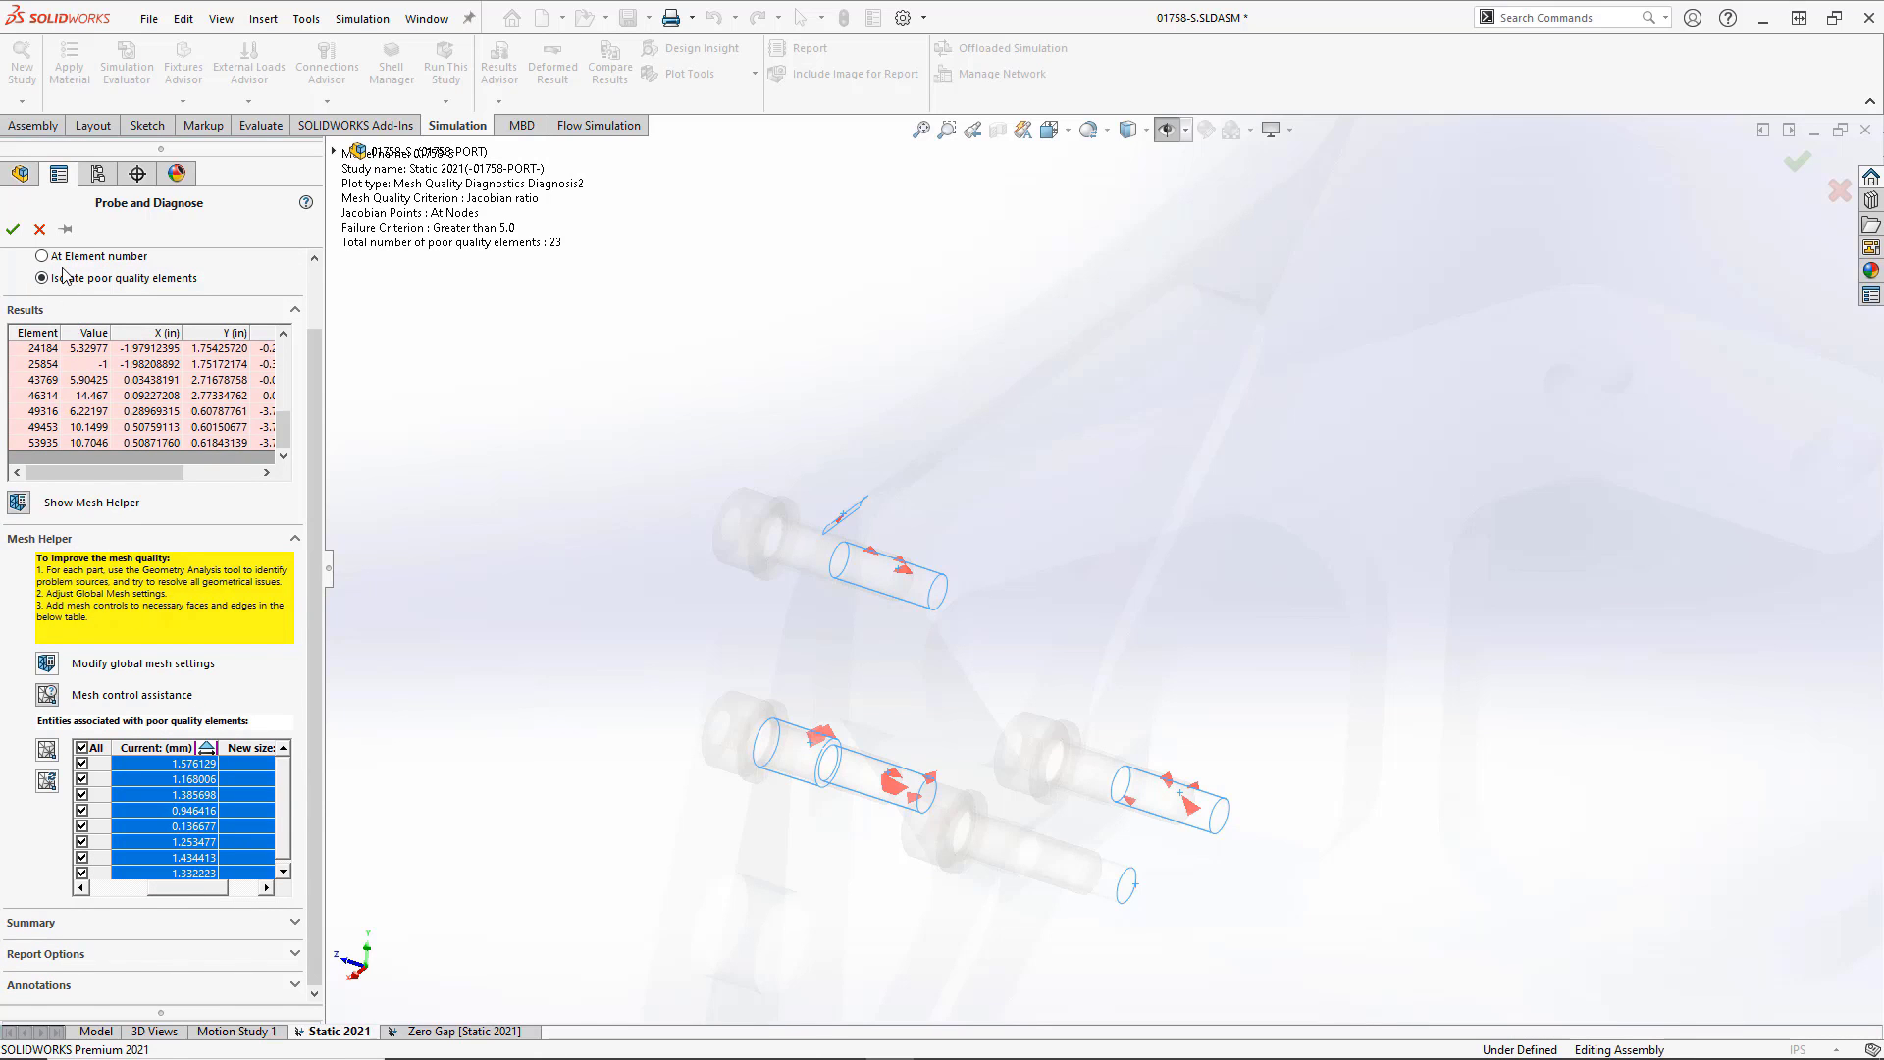
pyautogui.click(39, 228)
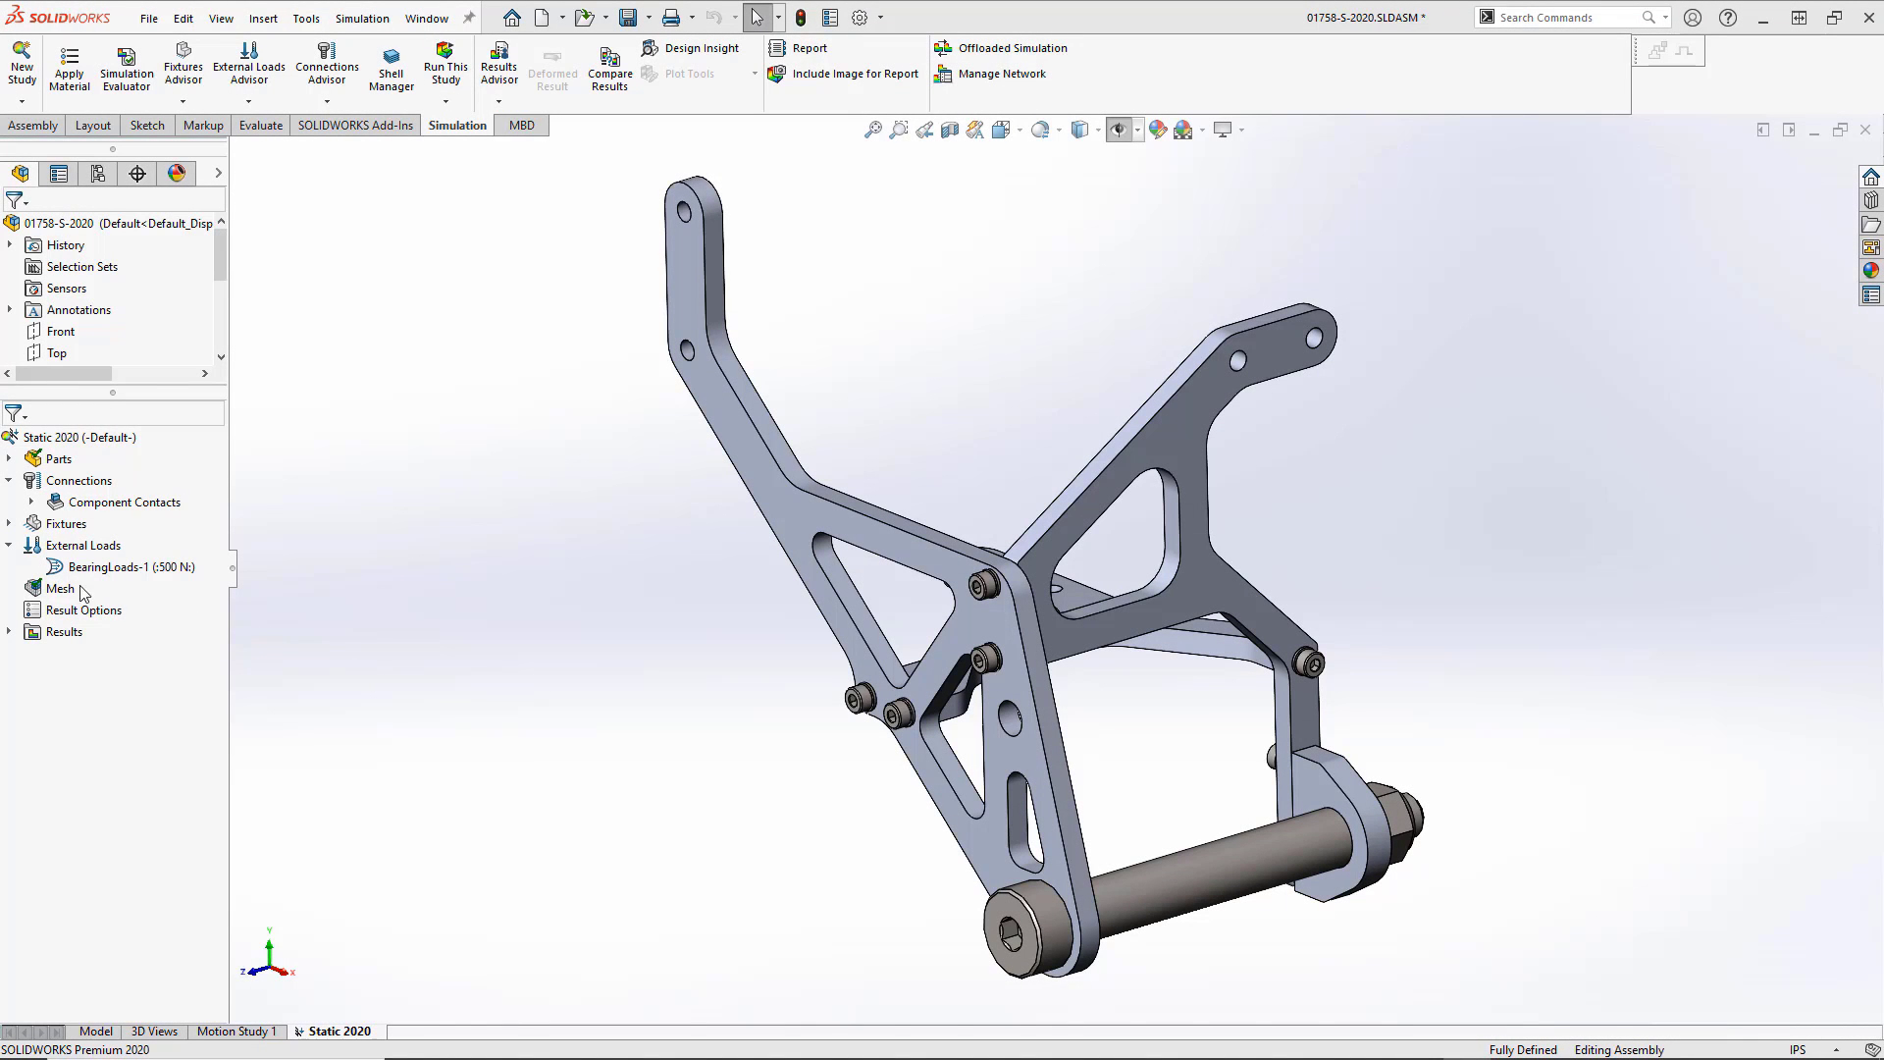
# - Show the mesh Details for Static 2020 and enlarge the window to reveal all rows
pyautogui.rightClick(61, 589)
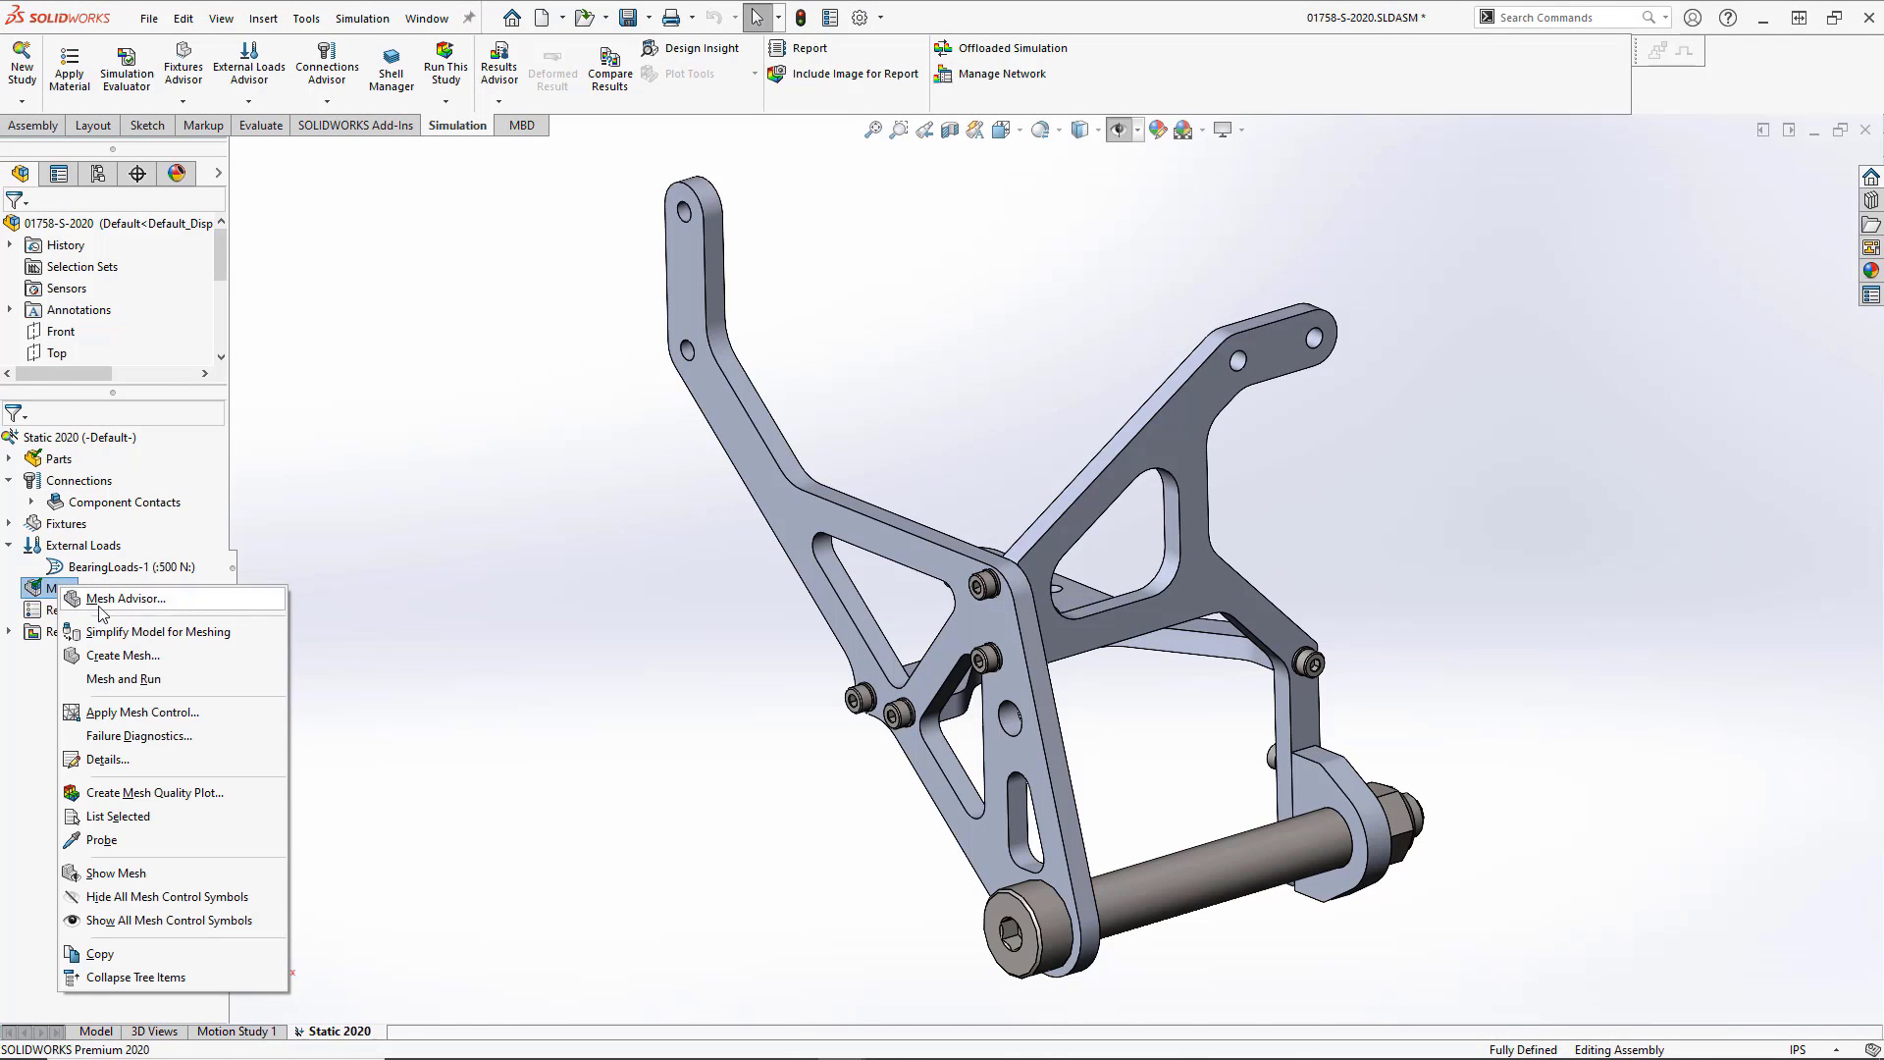
pyautogui.click(108, 760)
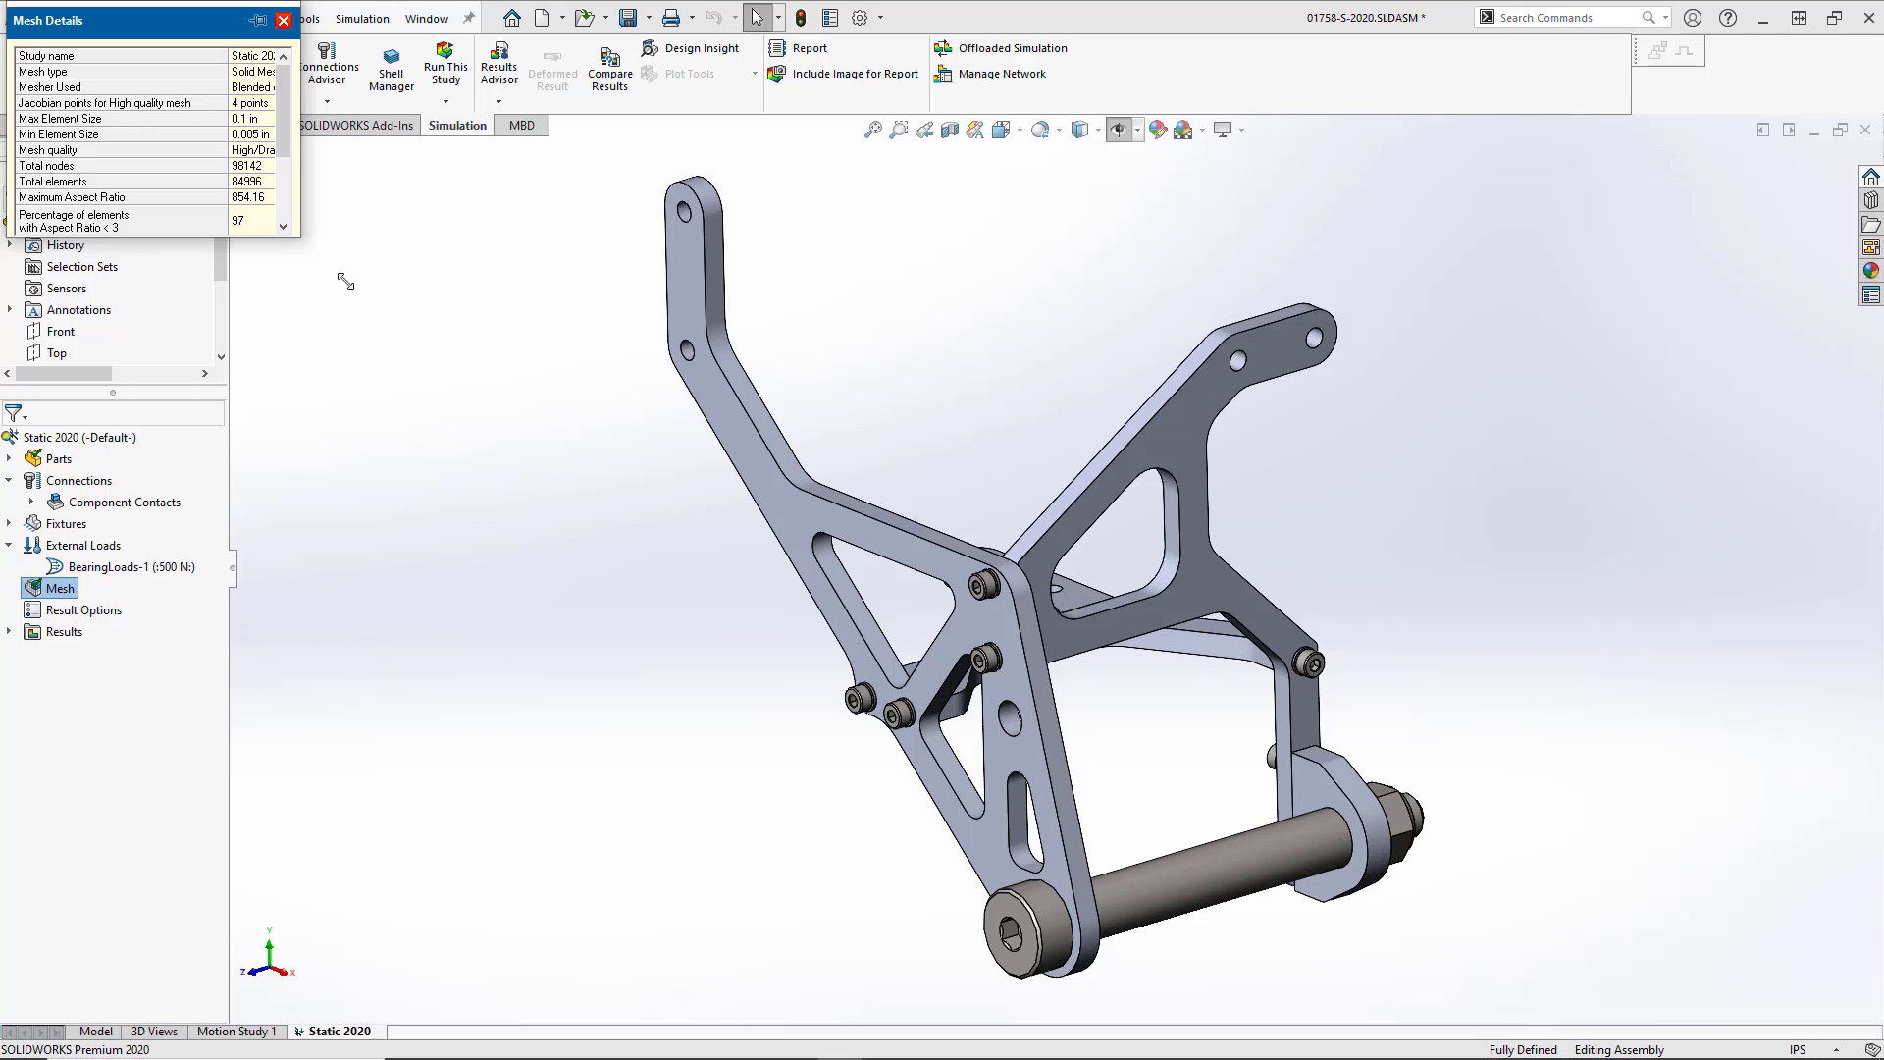
pyautogui.moveTo(300, 237); pyautogui.dragTo(472, 384)
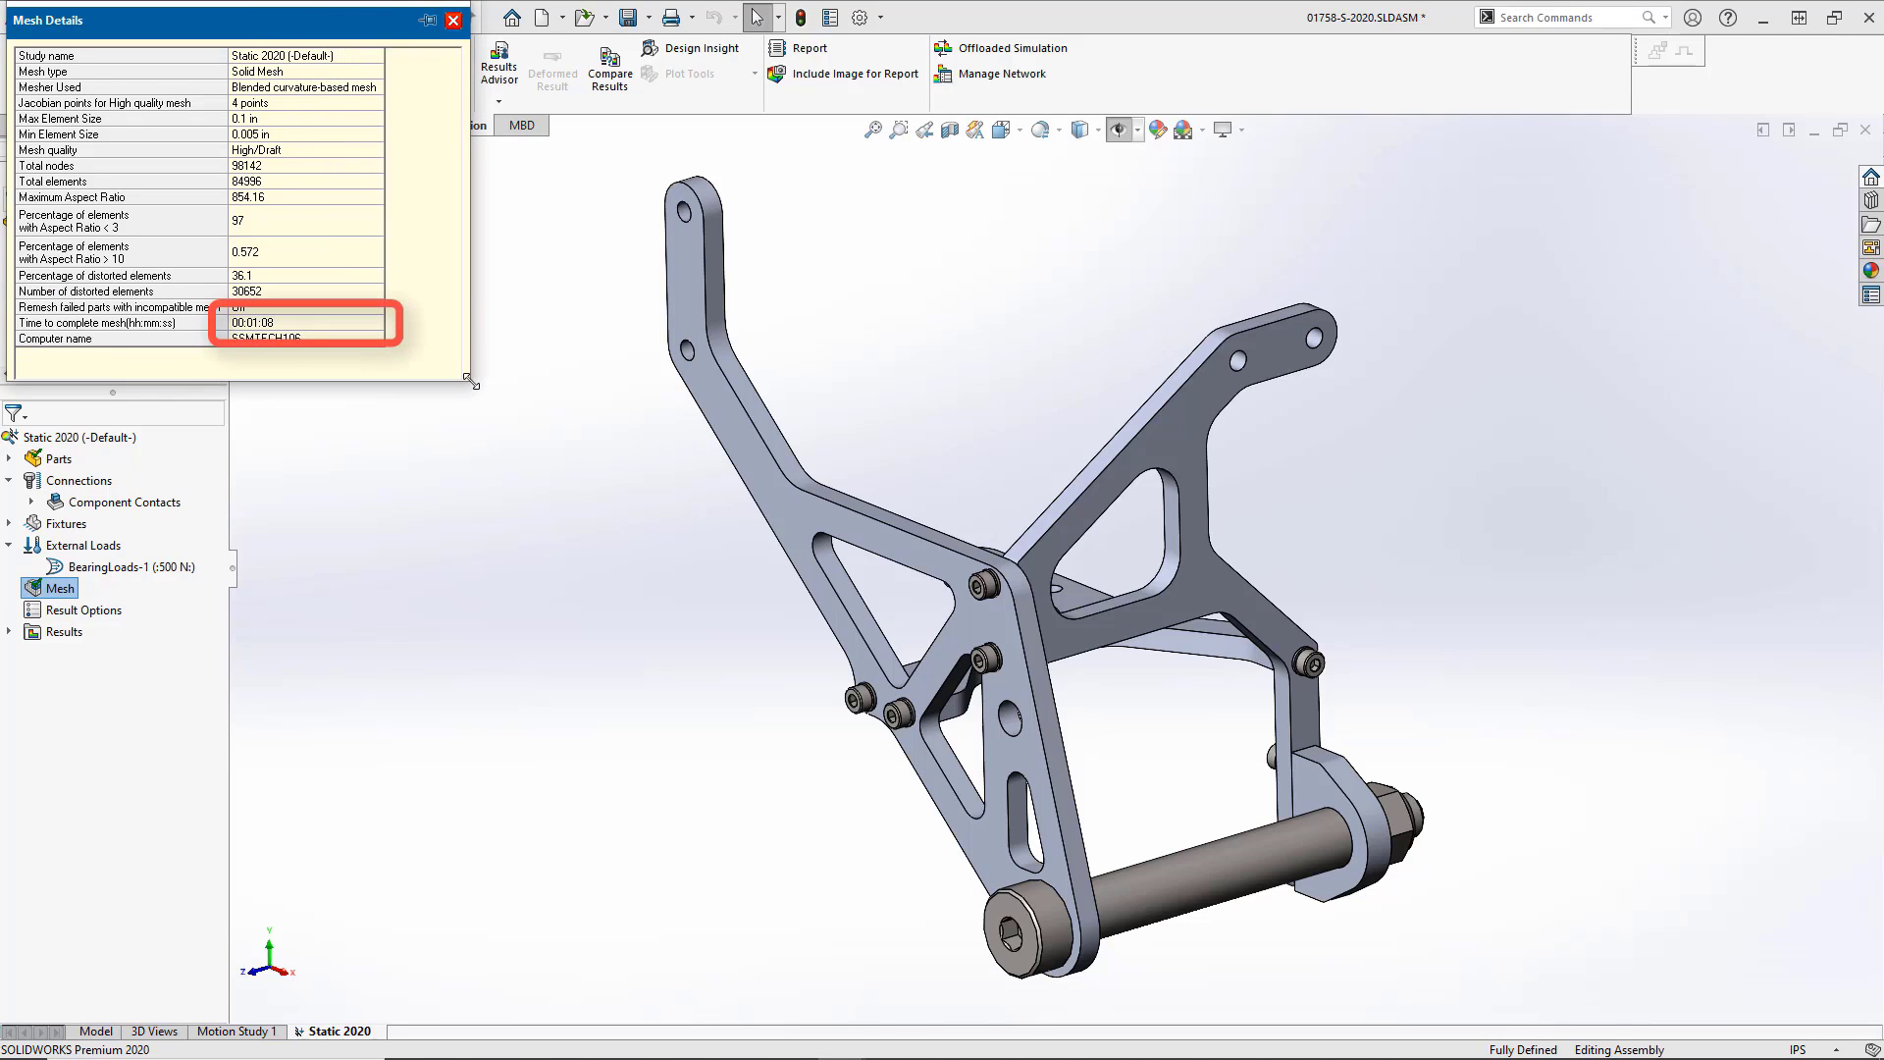
# - Close Mesh Details and display the Stress1 (-vonMises-) plot of the 2020 bracket study
pyautogui.click(453, 20)
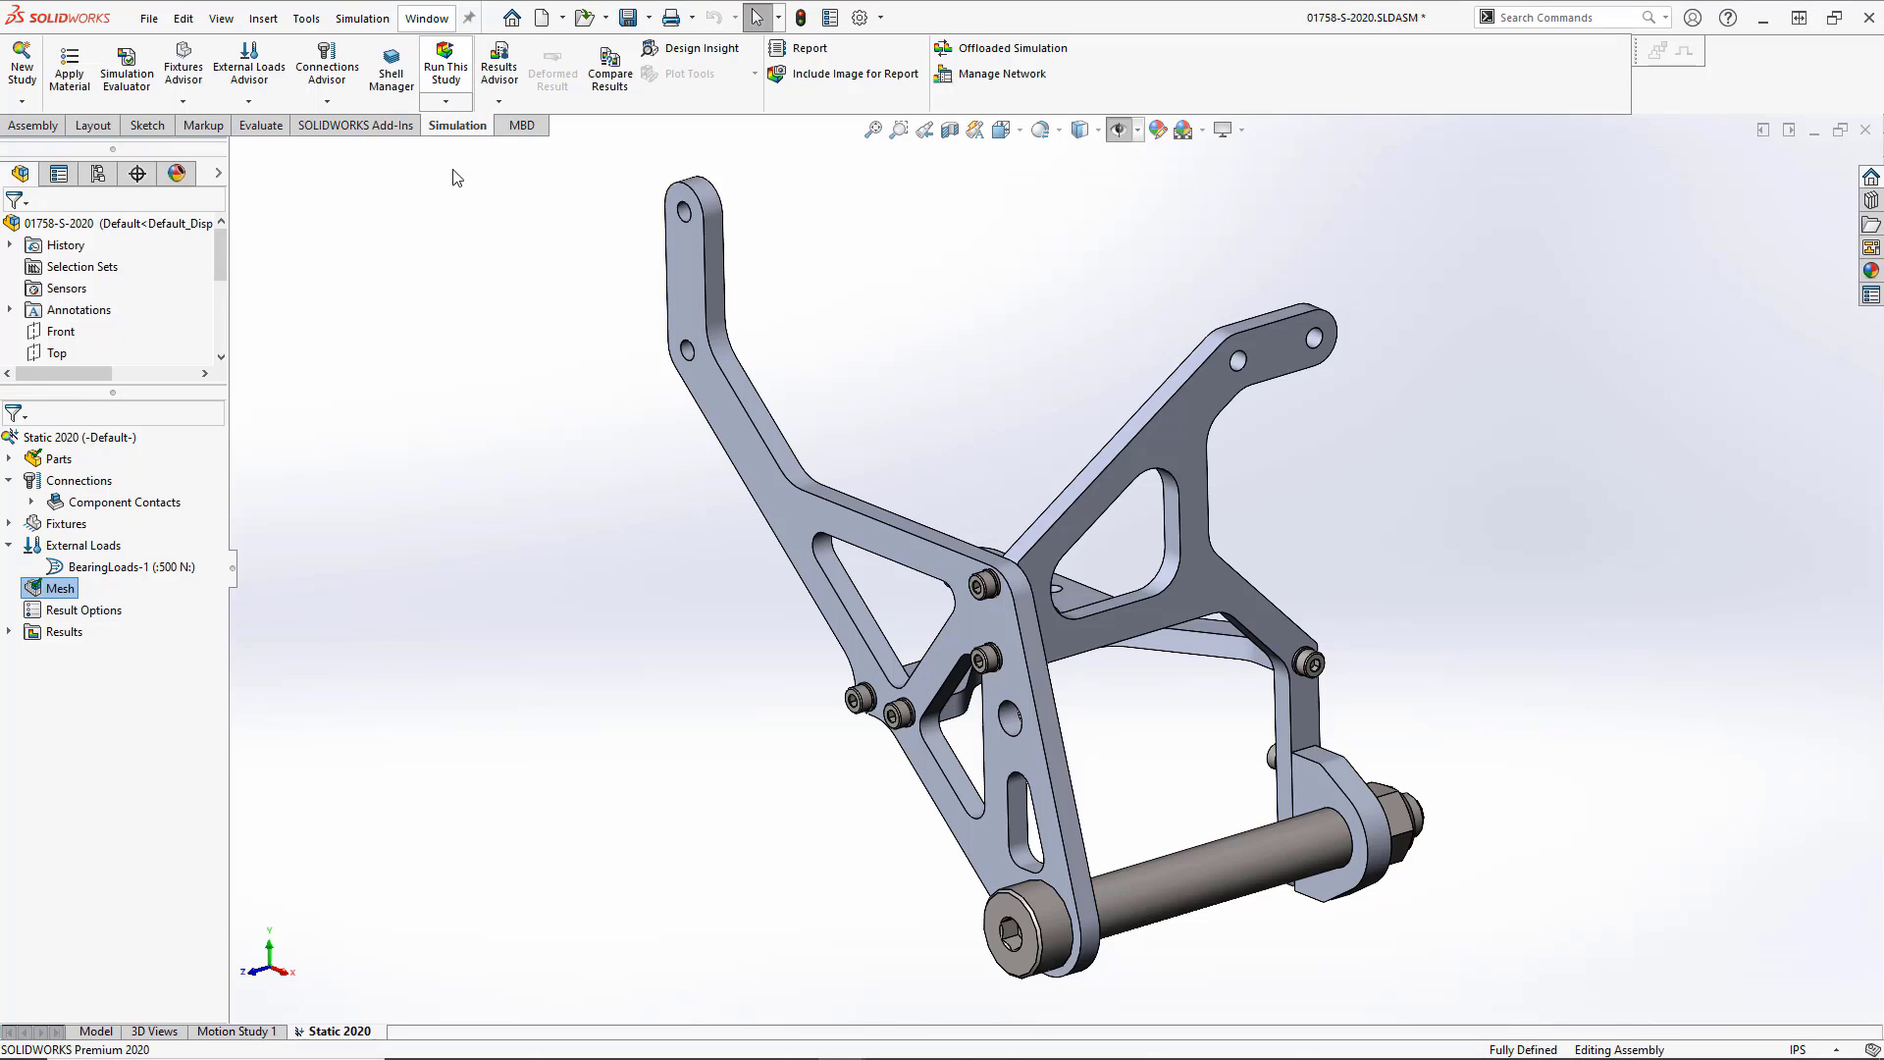
pyautogui.click(9, 633)
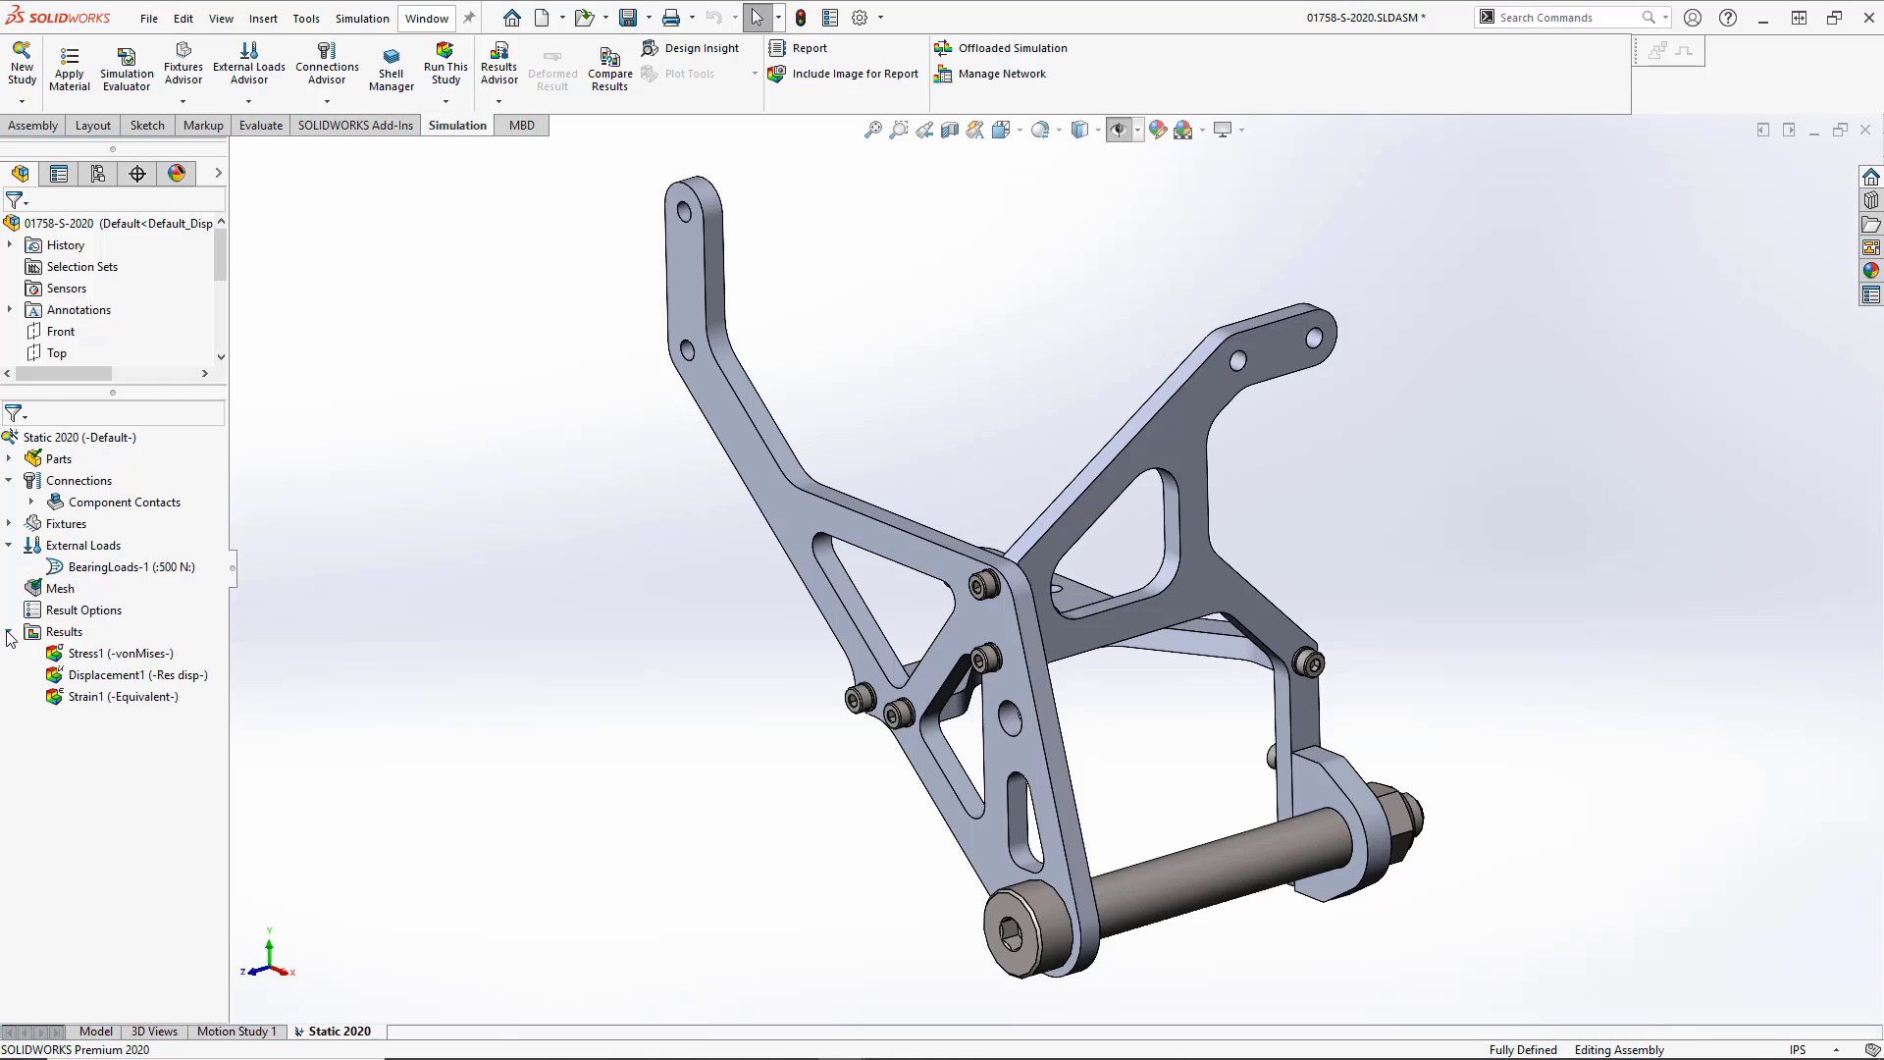
pyautogui.doubleClick(99, 655)
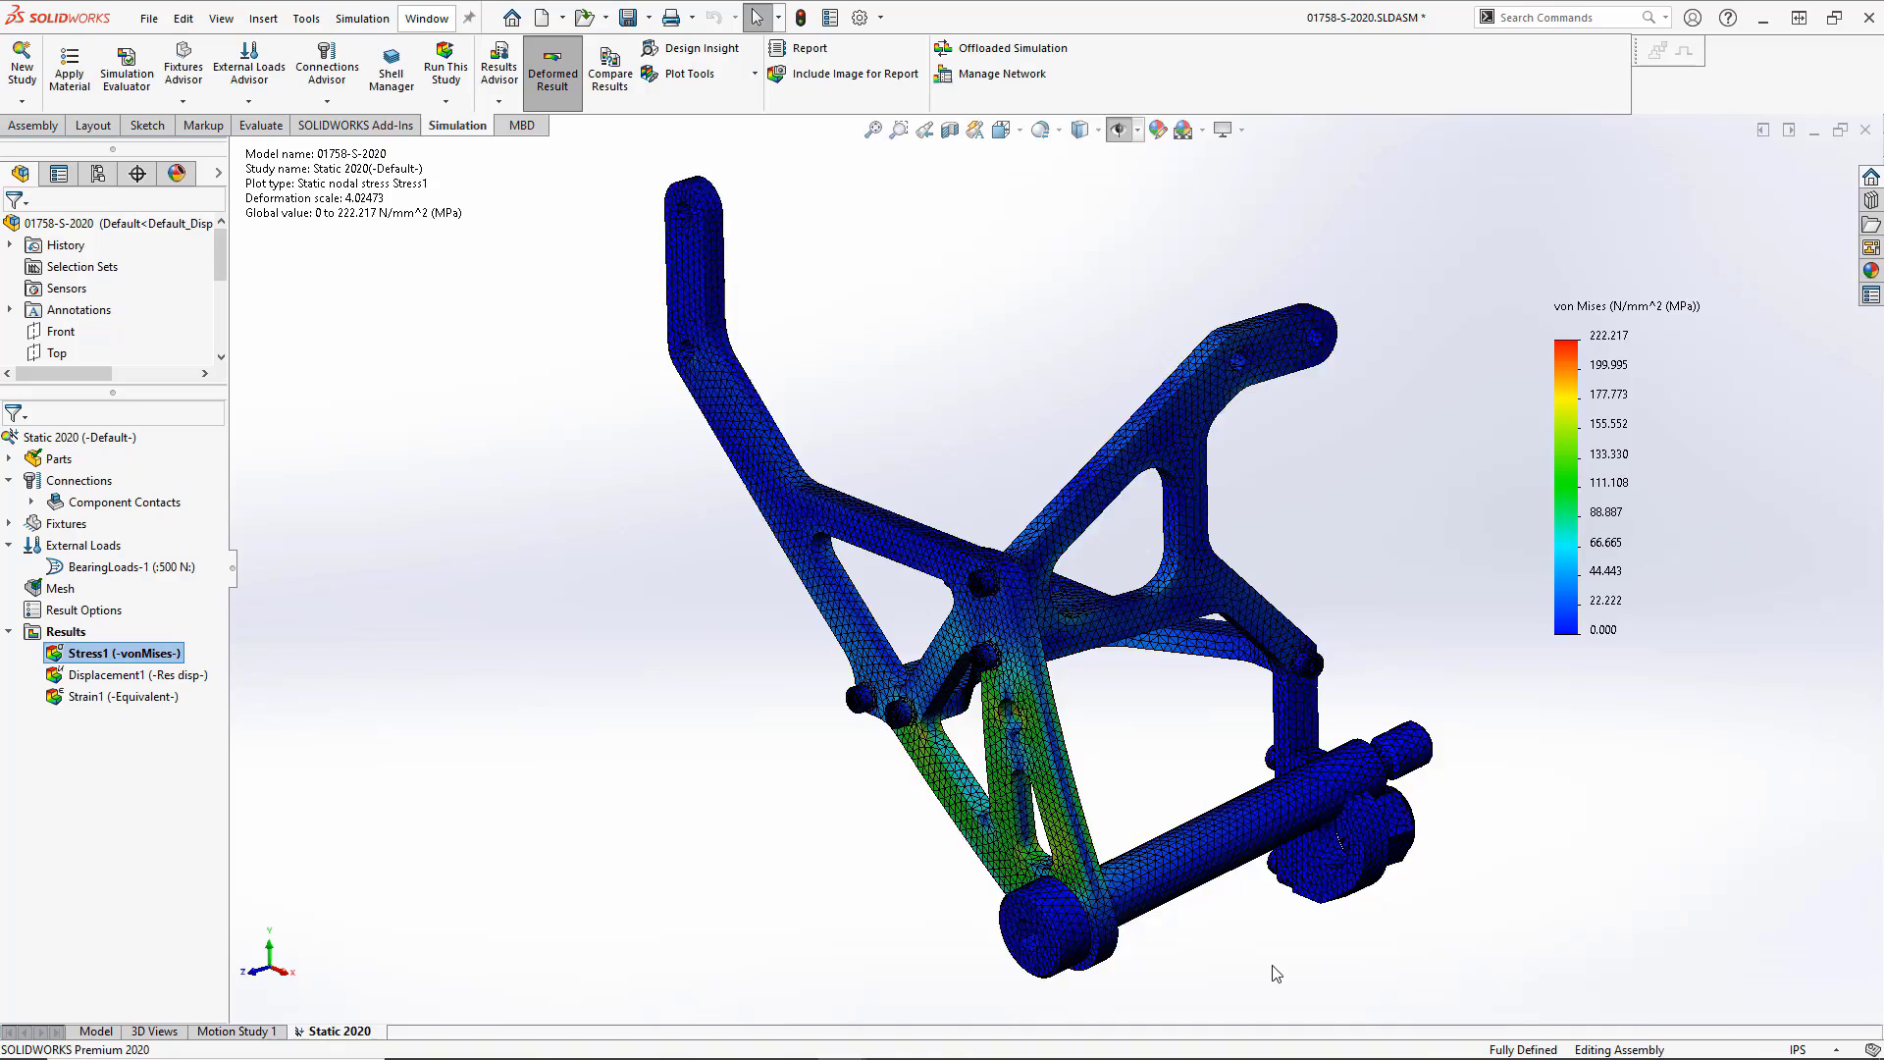
pyautogui.scroll(-3, 1276, 967)
pyautogui.scroll(-2, 1268, 946)
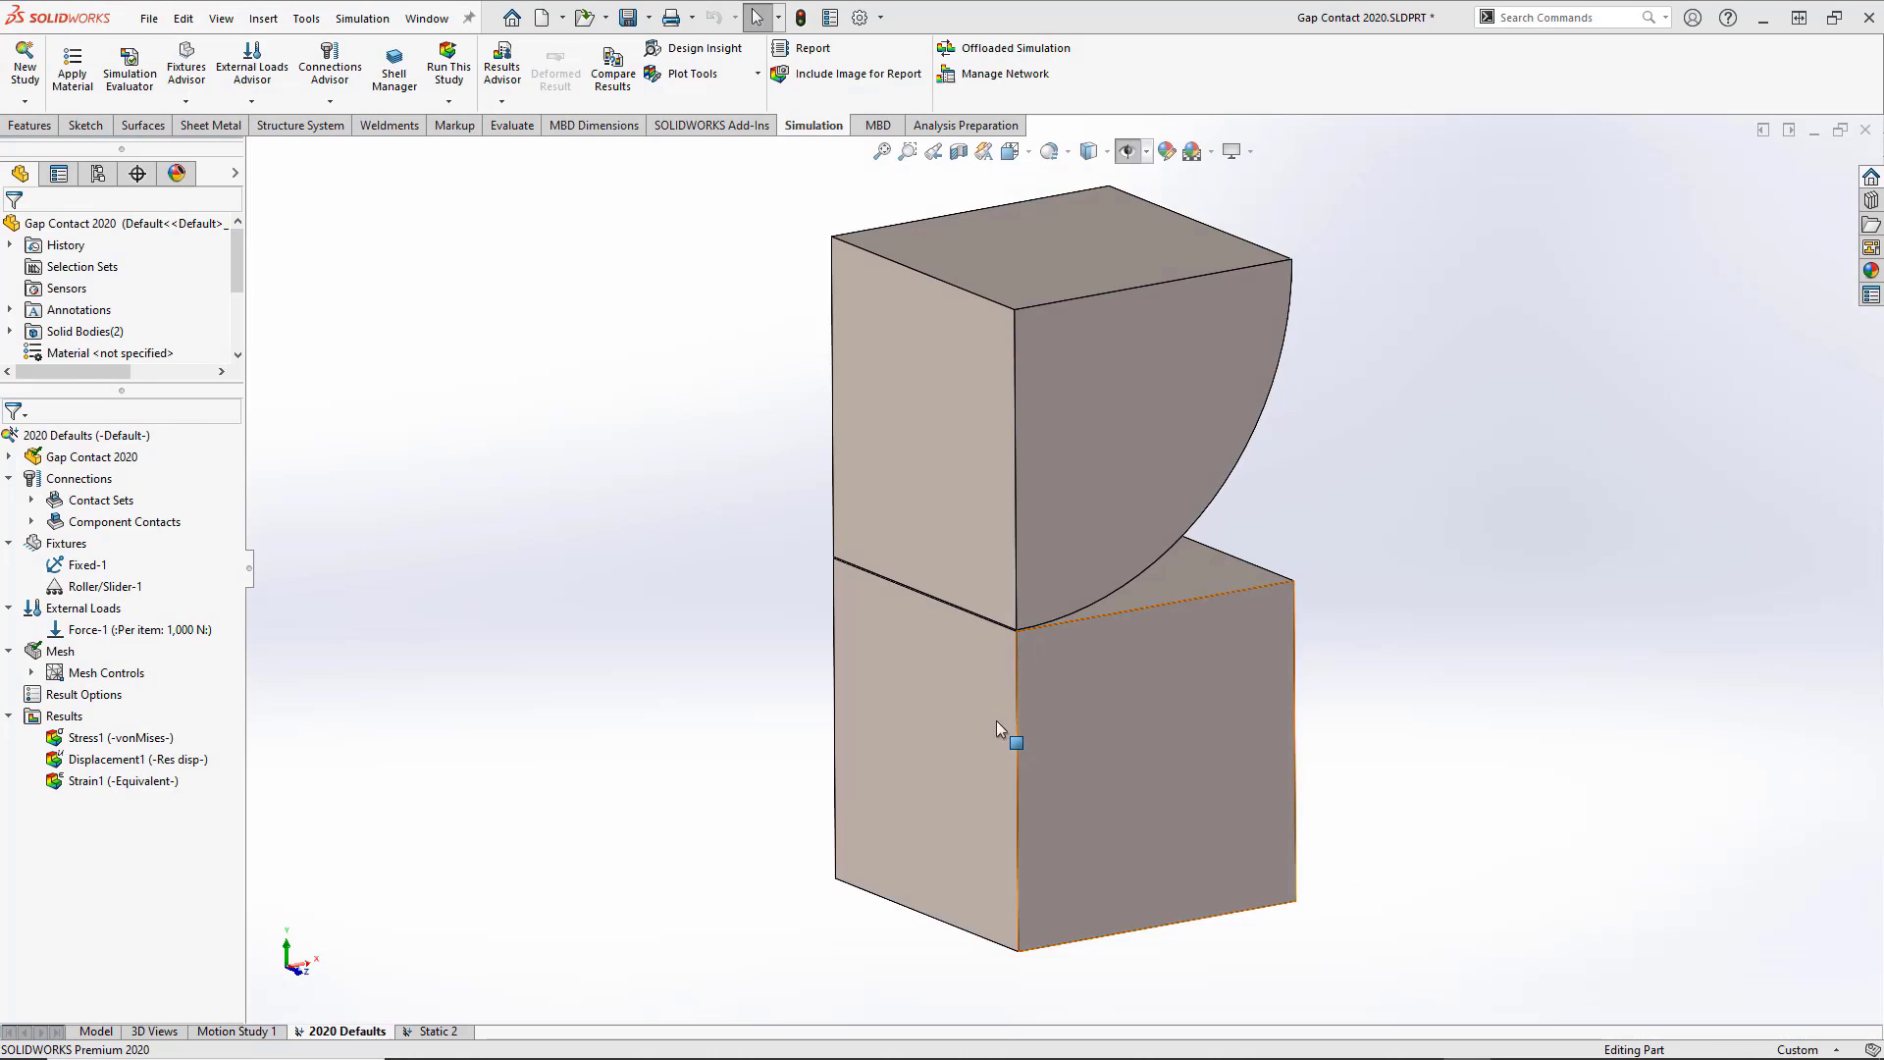
# - Zoom into the gap at the blocks' contact corner, then display and orbit their Stress1 plot
pyautogui.scroll(-3, 1044, 600)
pyautogui.scroll(-2, 1051, 608)
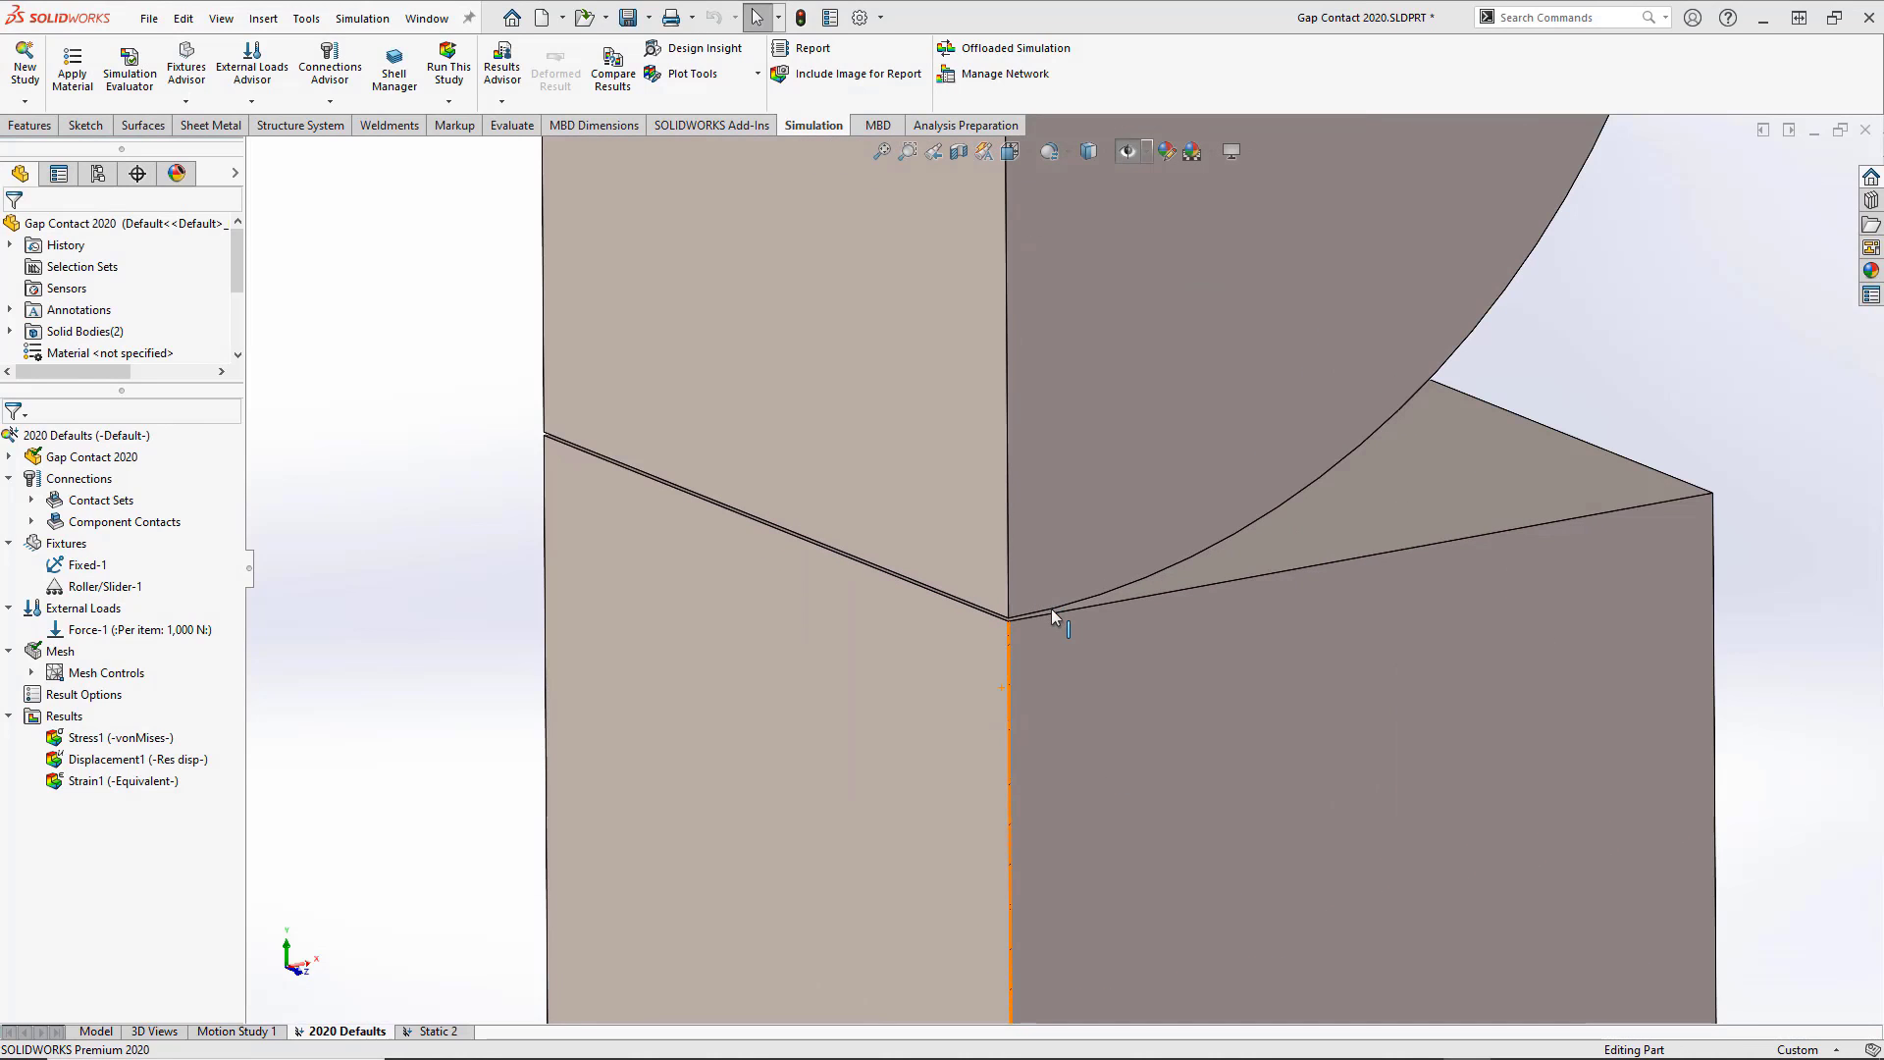
pyautogui.scroll(-2, 1051, 615)
pyautogui.scroll(-1, 1048, 643)
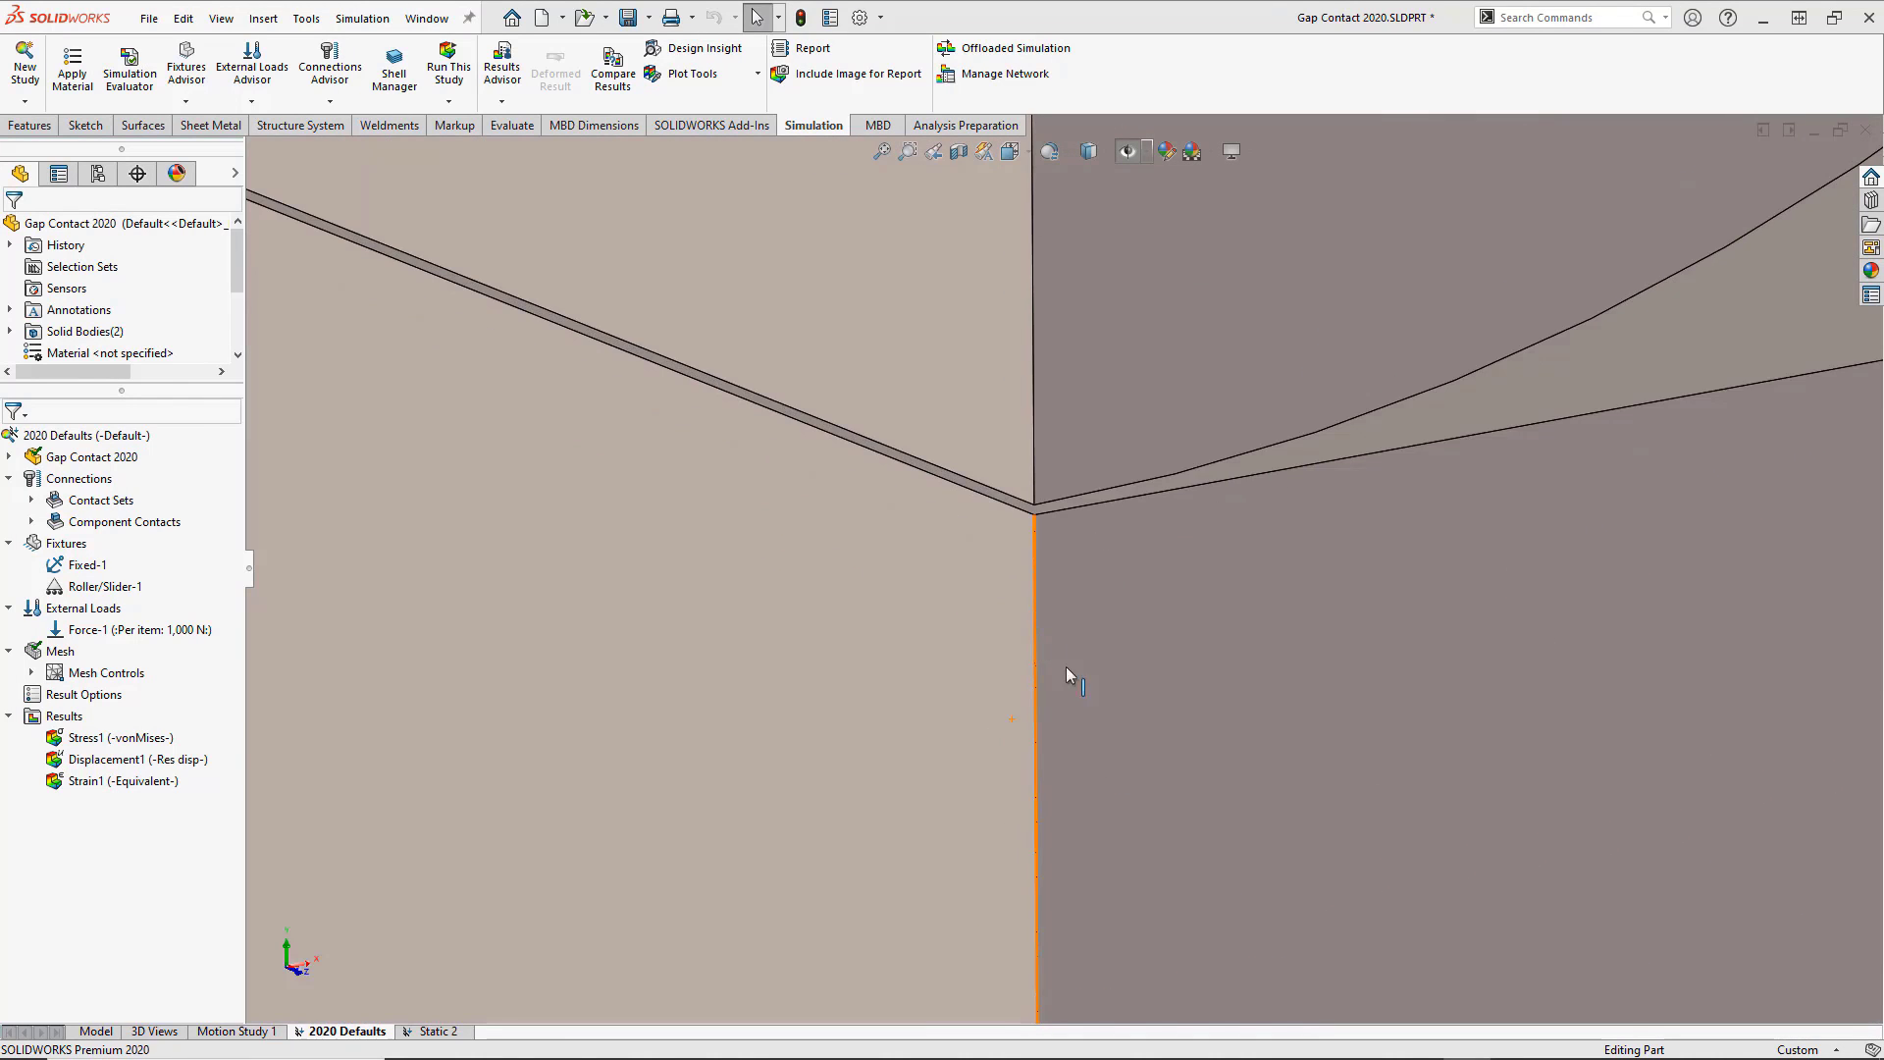
pyautogui.scroll(2, 1092, 710)
pyautogui.scroll(2, 1097, 709)
pyautogui.scroll(2, 1097, 714)
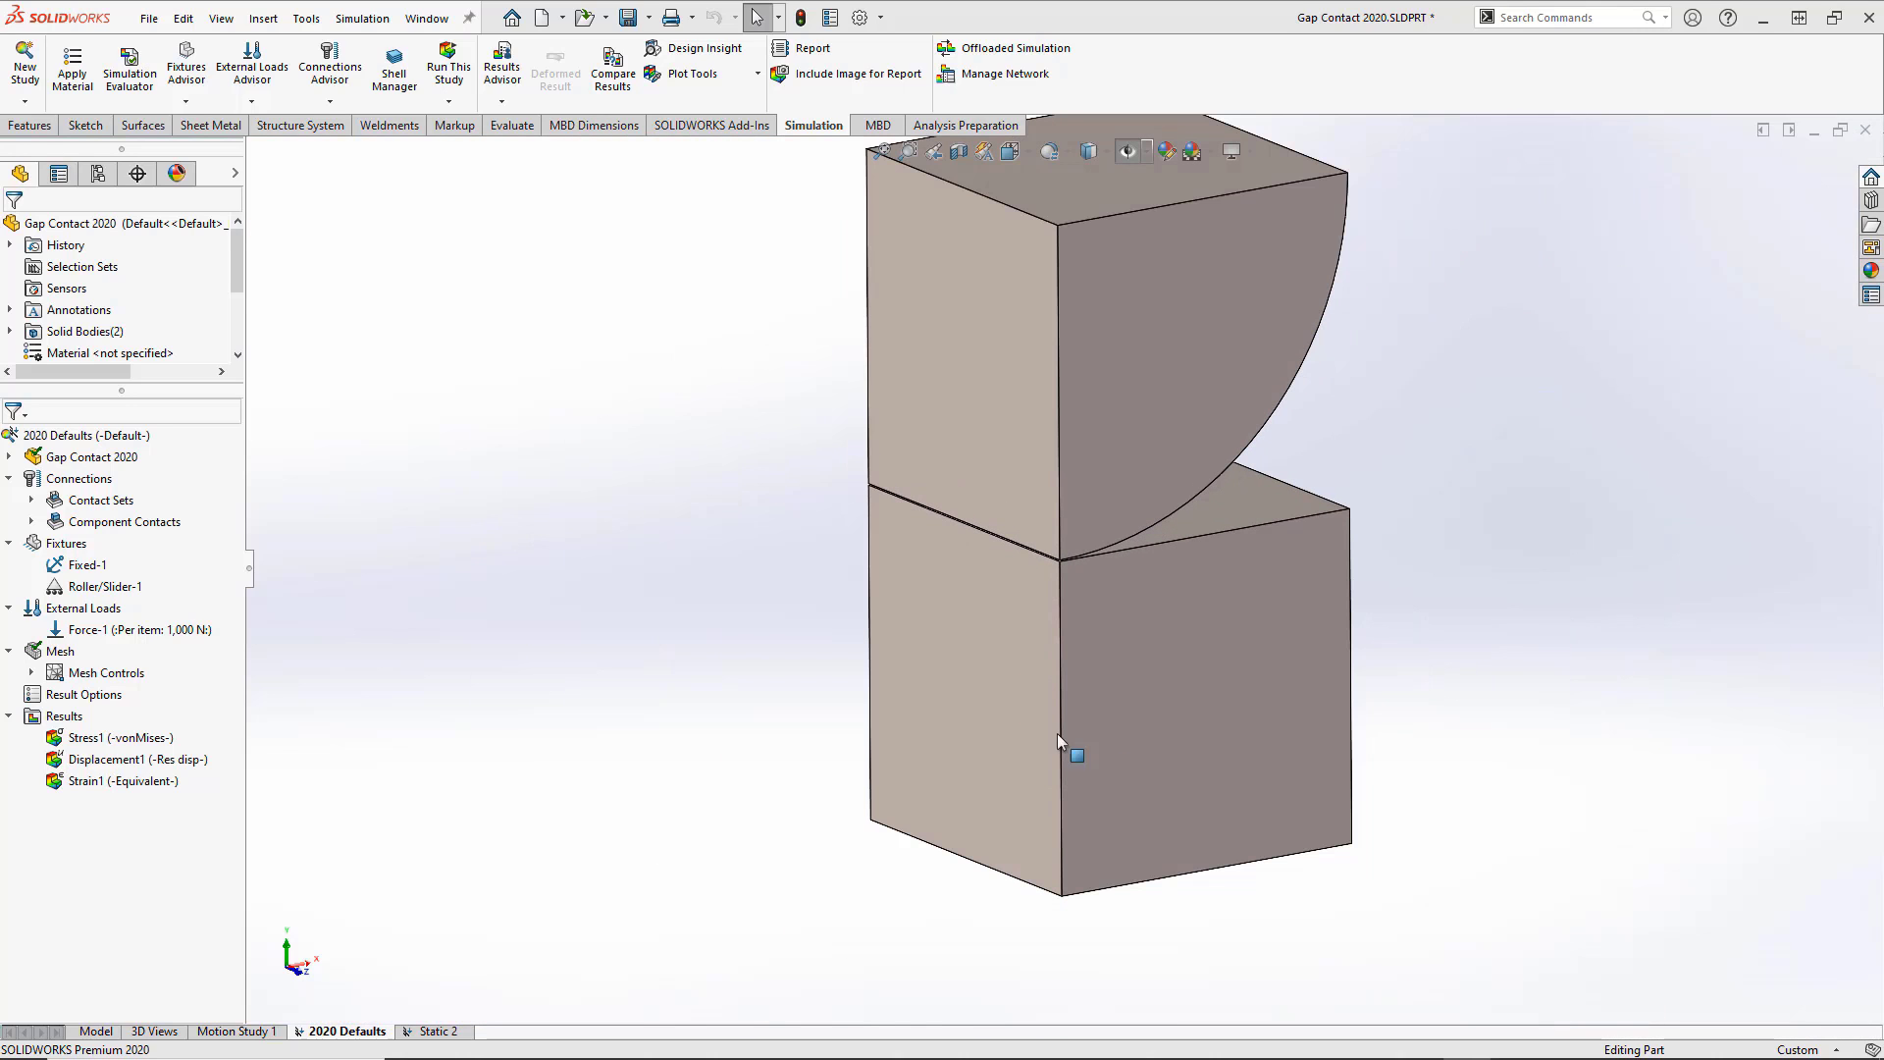
pyautogui.doubleClick(127, 740)
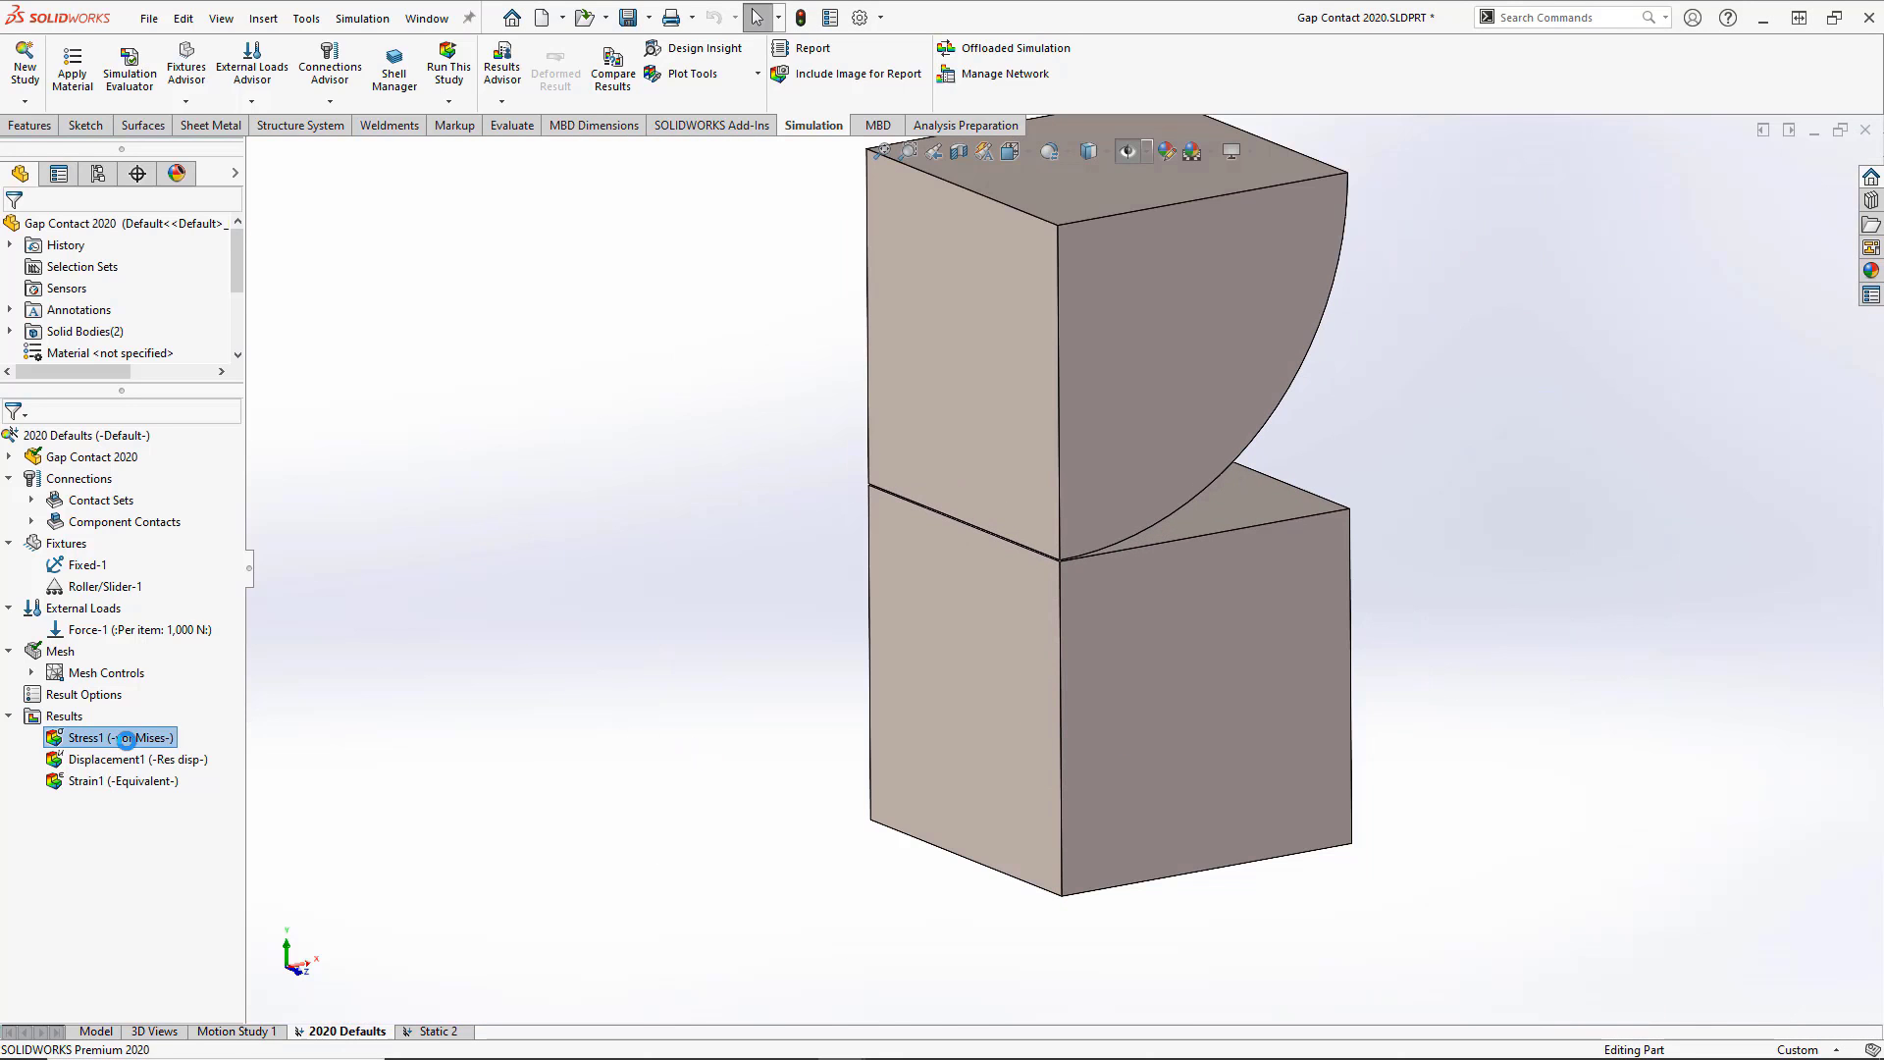
pyautogui.moveTo(809, 776)
pyautogui.mouseDown(button='middle')
pyautogui.moveTo(821, 664)
pyautogui.moveTo(849, 643)
pyautogui.moveTo(622, 677)
pyautogui.moveTo(635, 757)
pyautogui.mouseUp(button='middle')
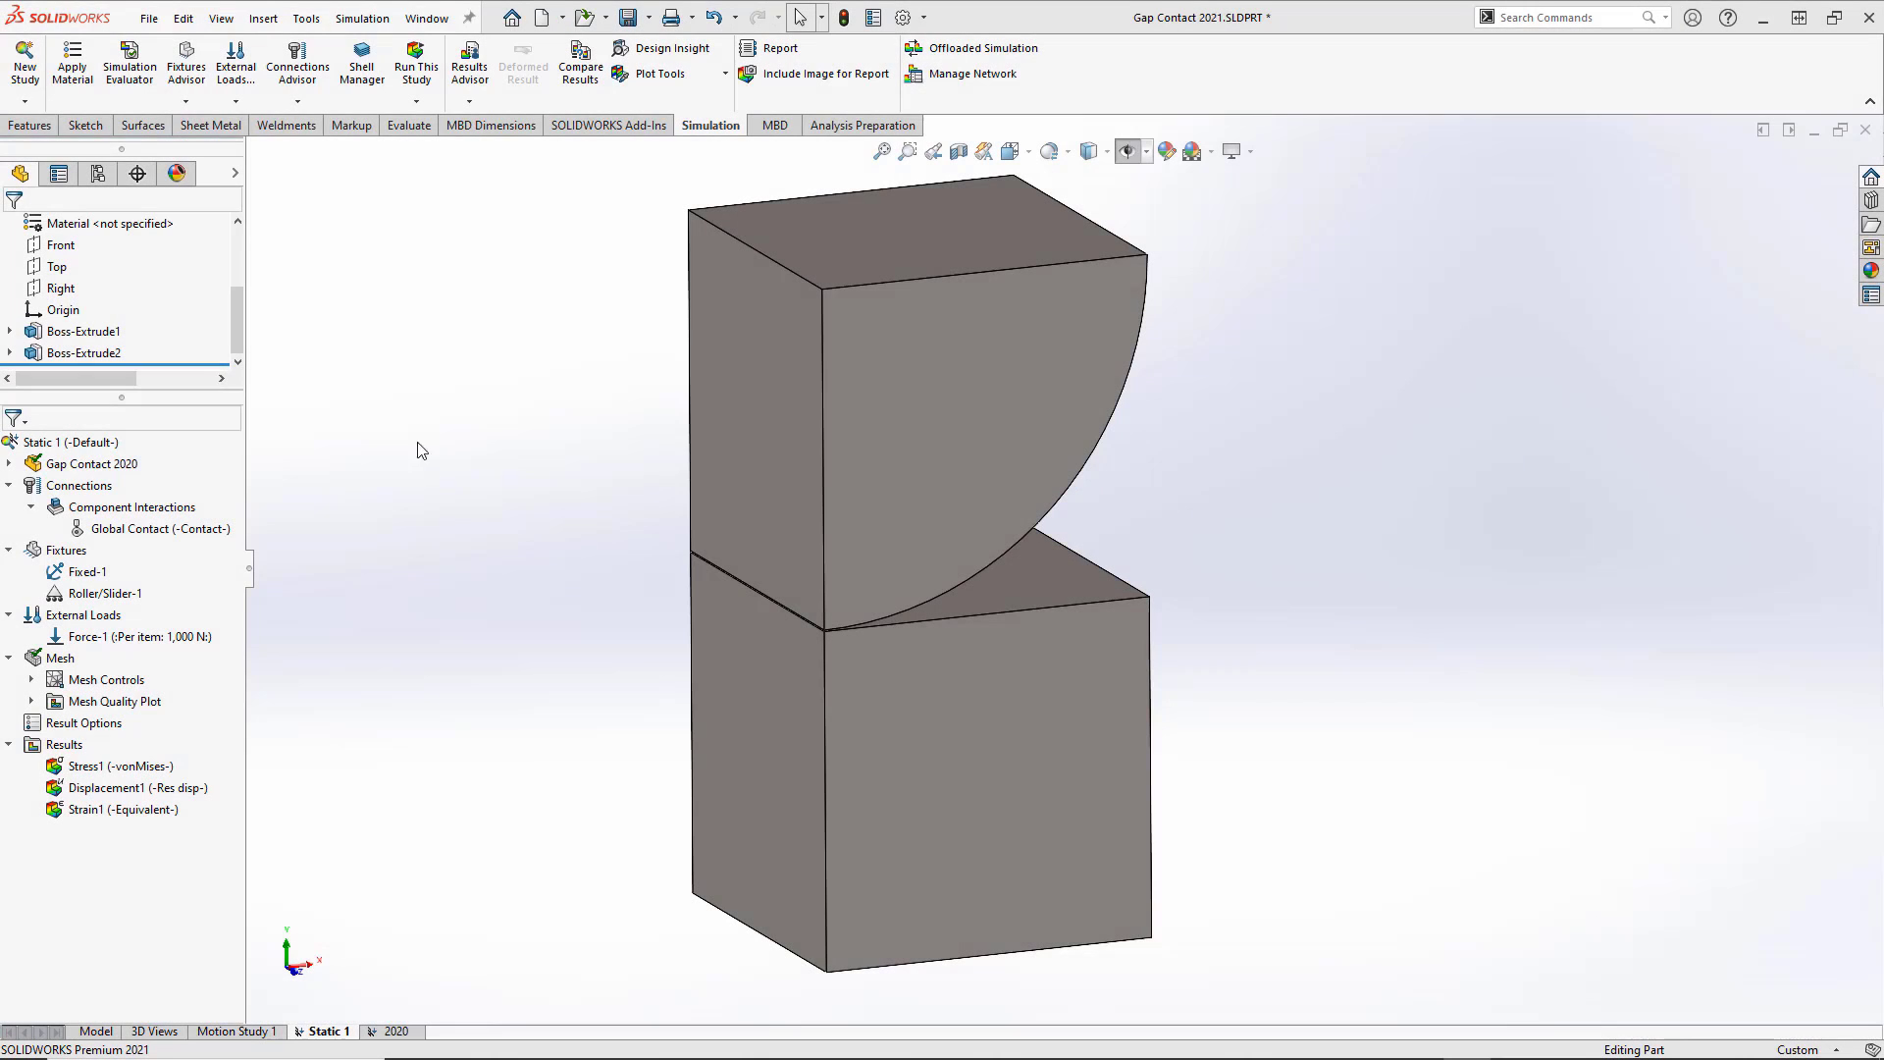
# - Review the Interaction defaults: bonded, 10% contact gap range, 1% stabilization gap
pyautogui.click(365, 20)
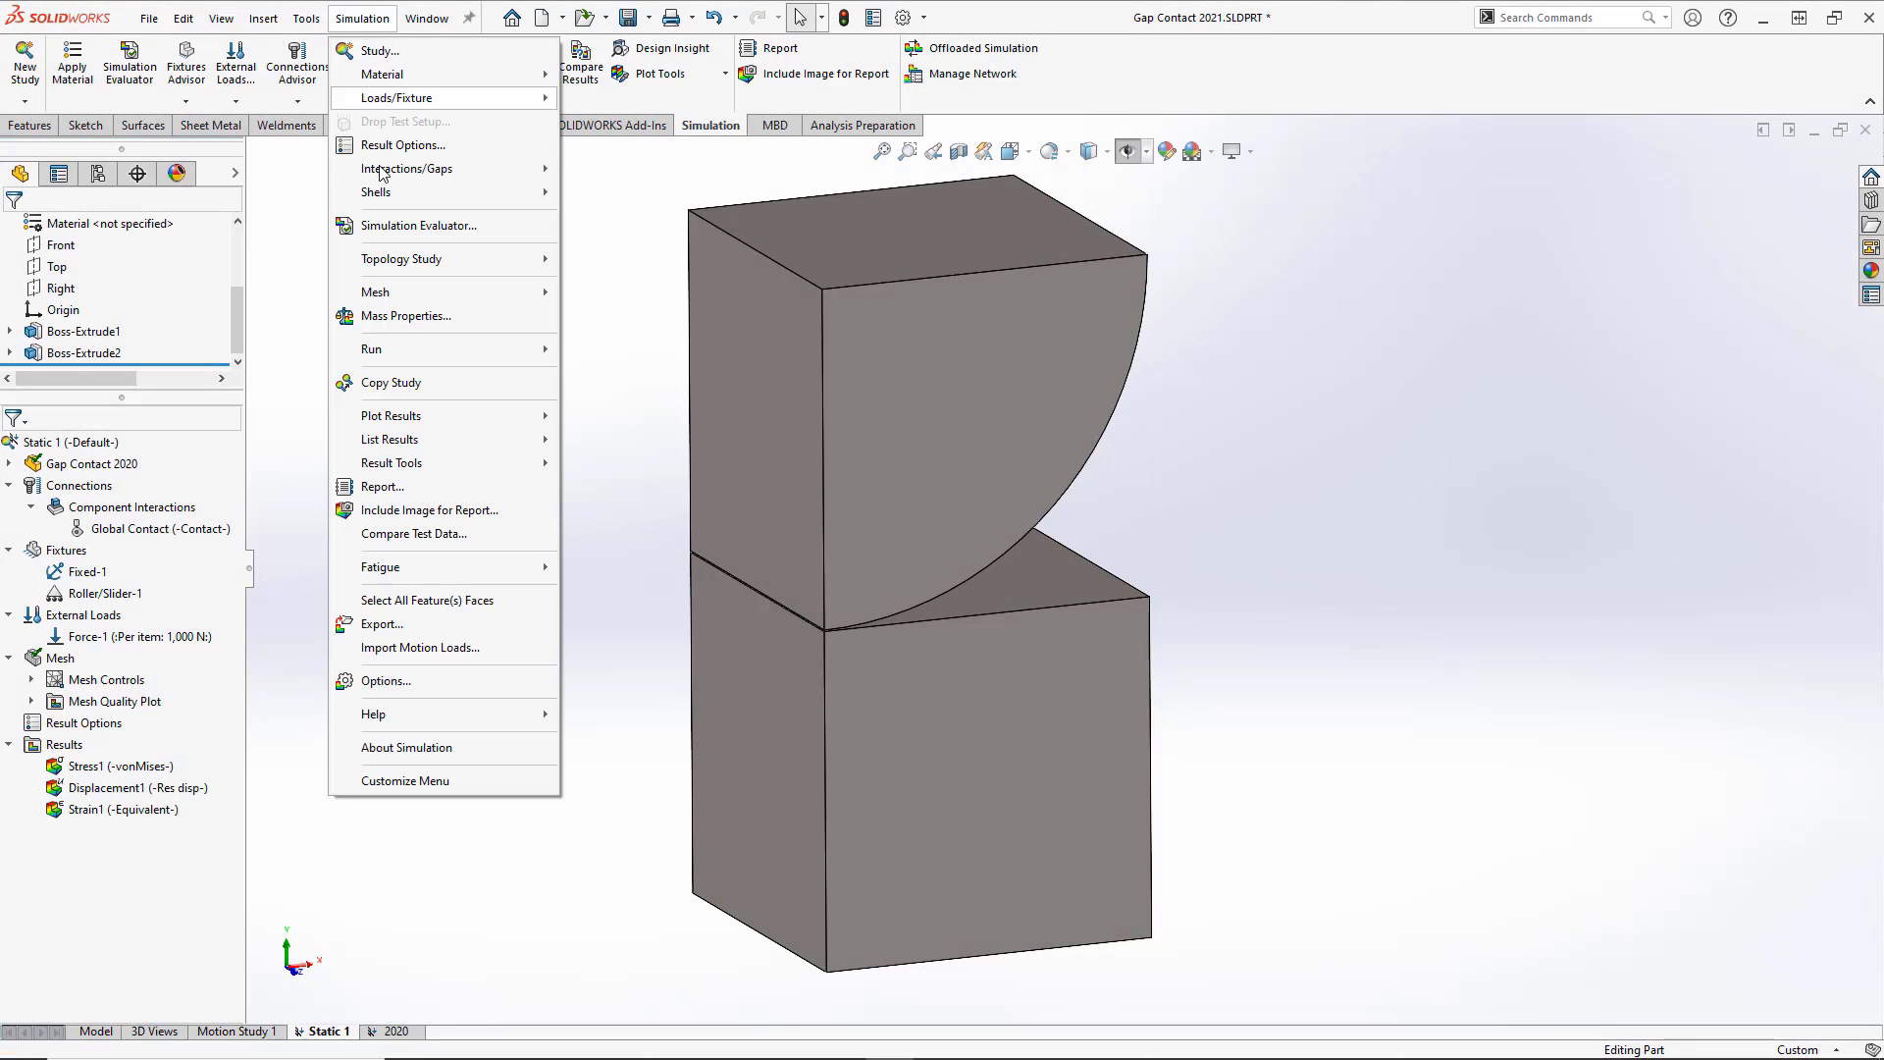
pyautogui.click(392, 680)
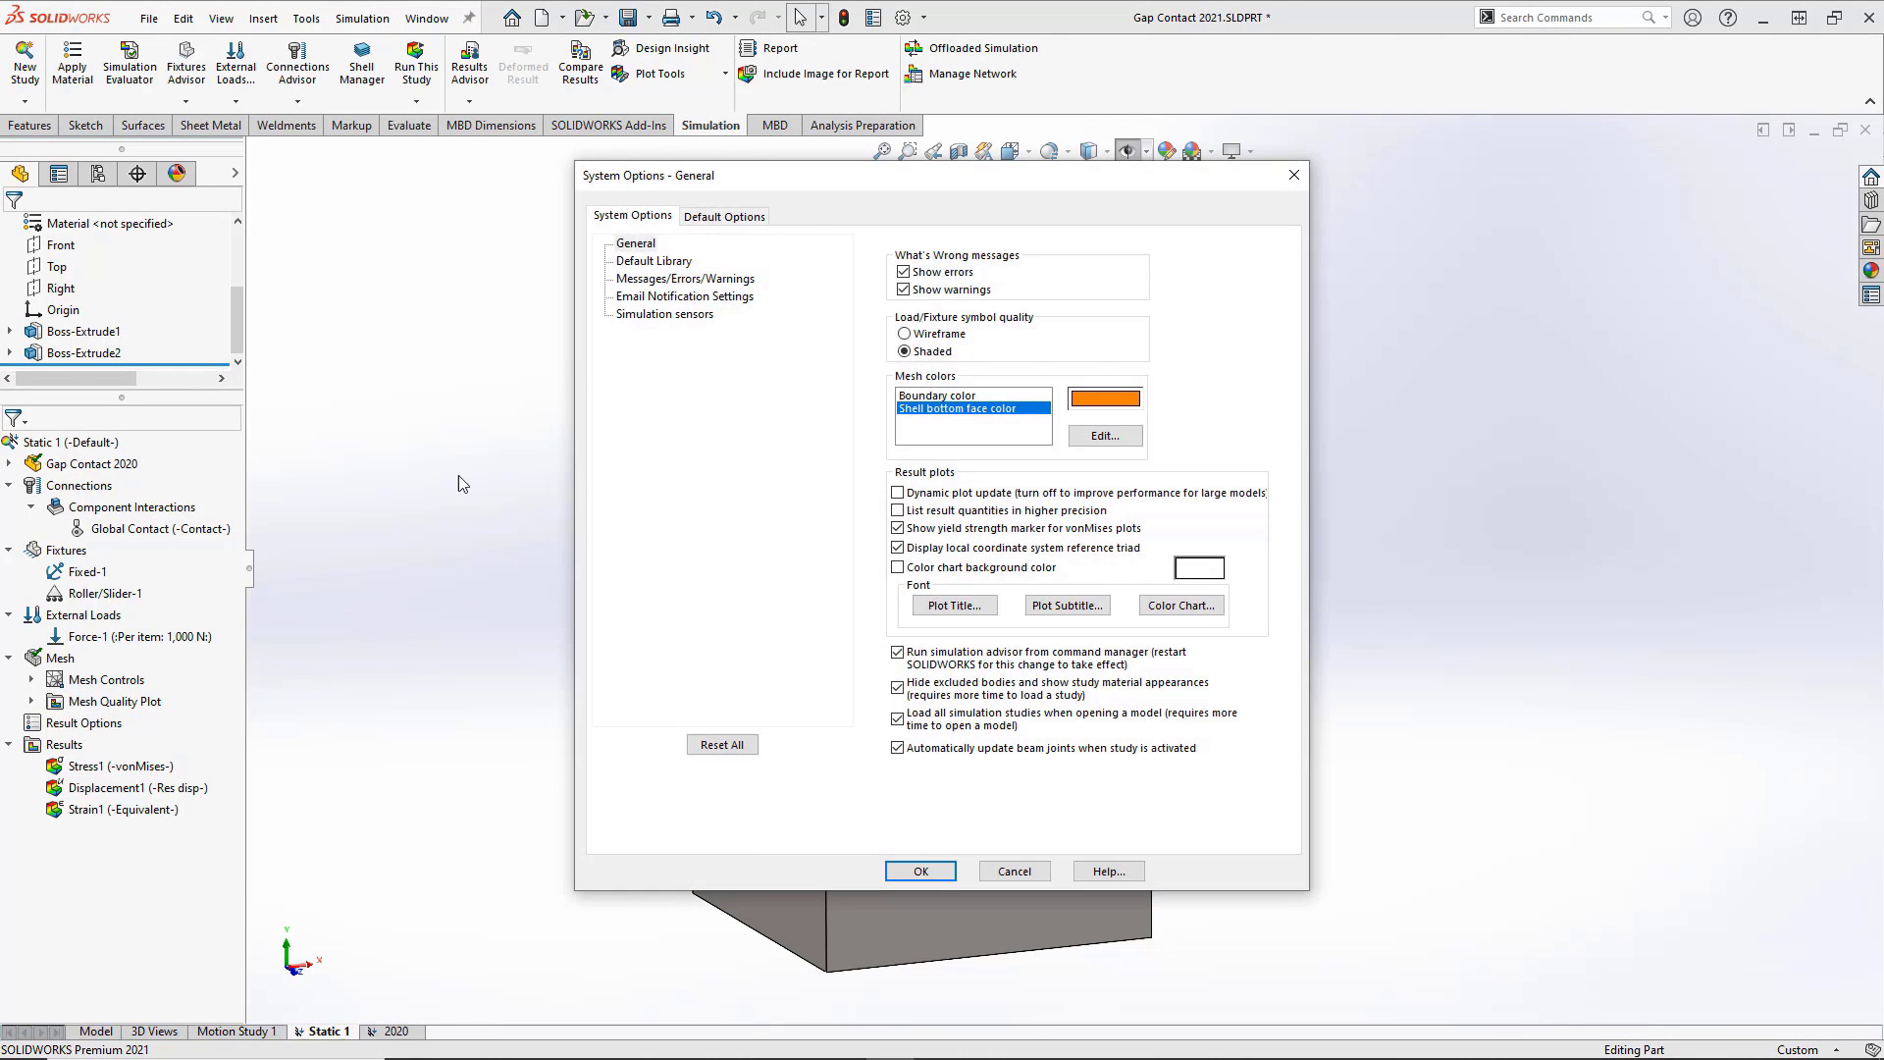
pyautogui.click(741, 218)
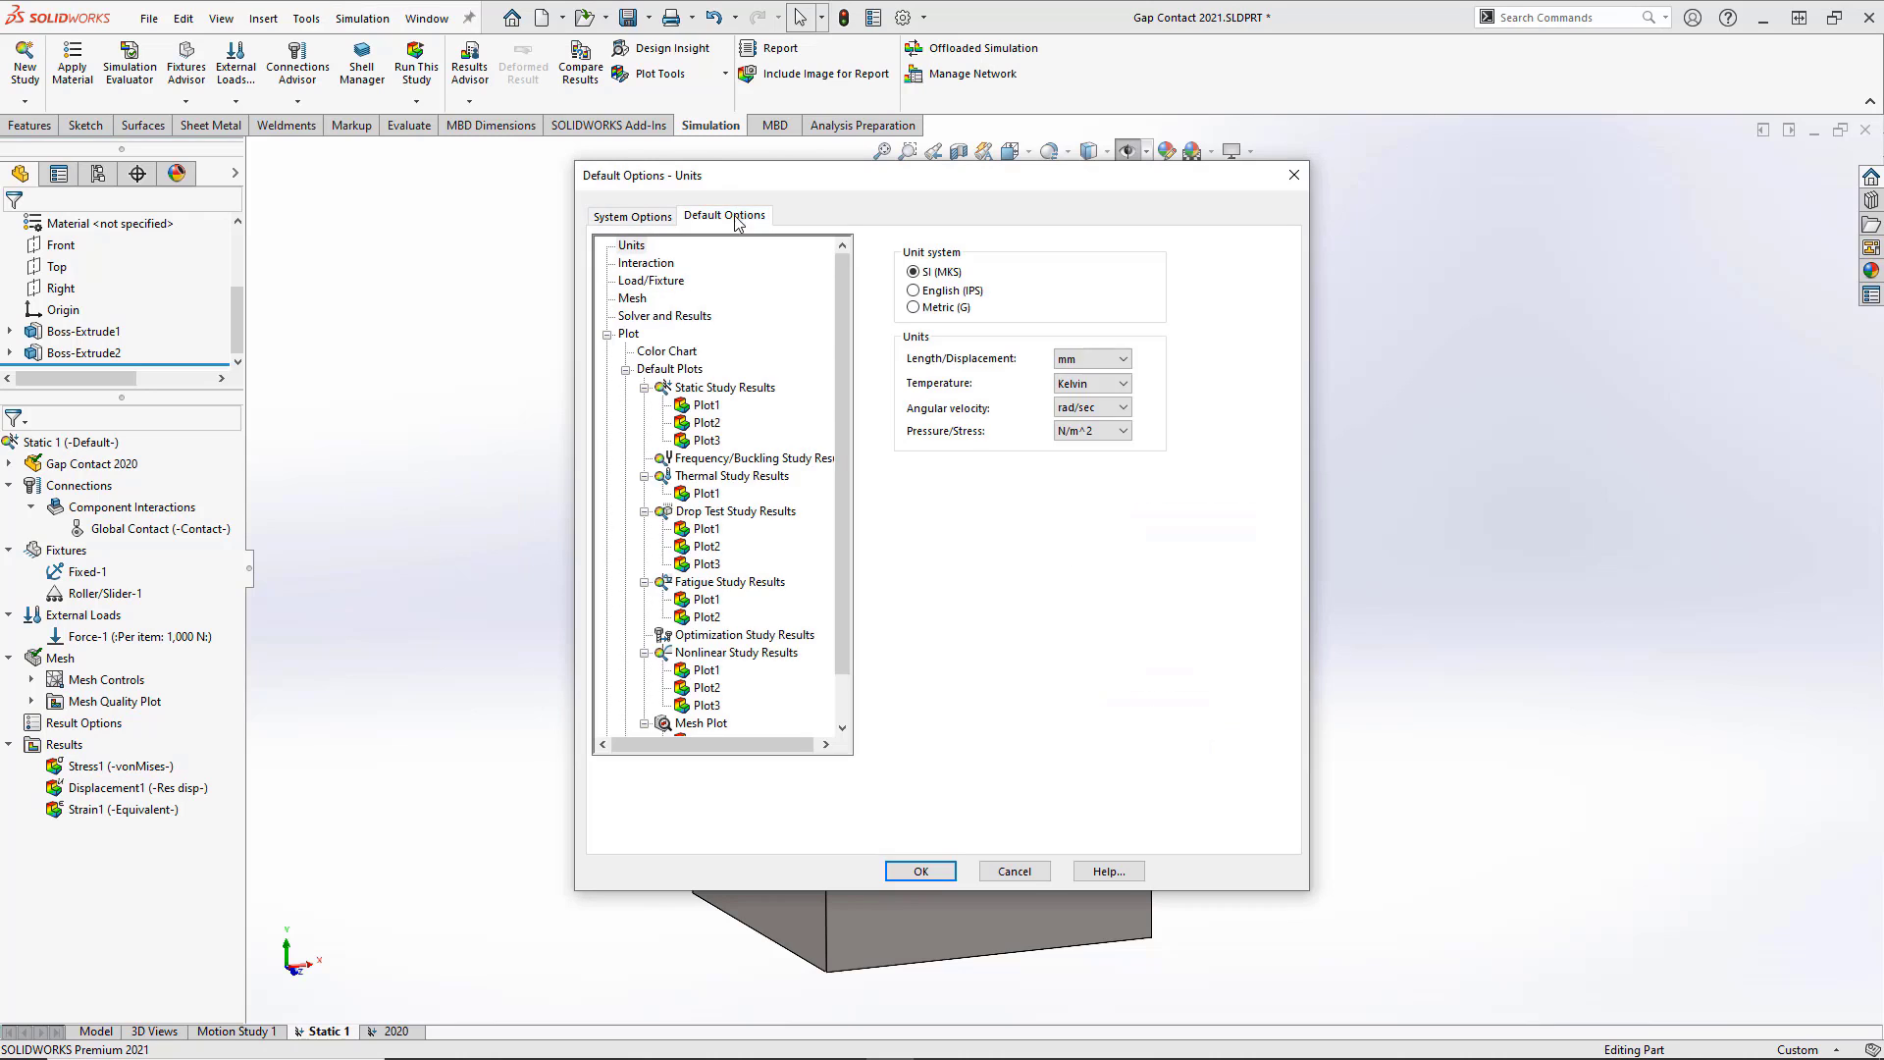
pyautogui.click(656, 265)
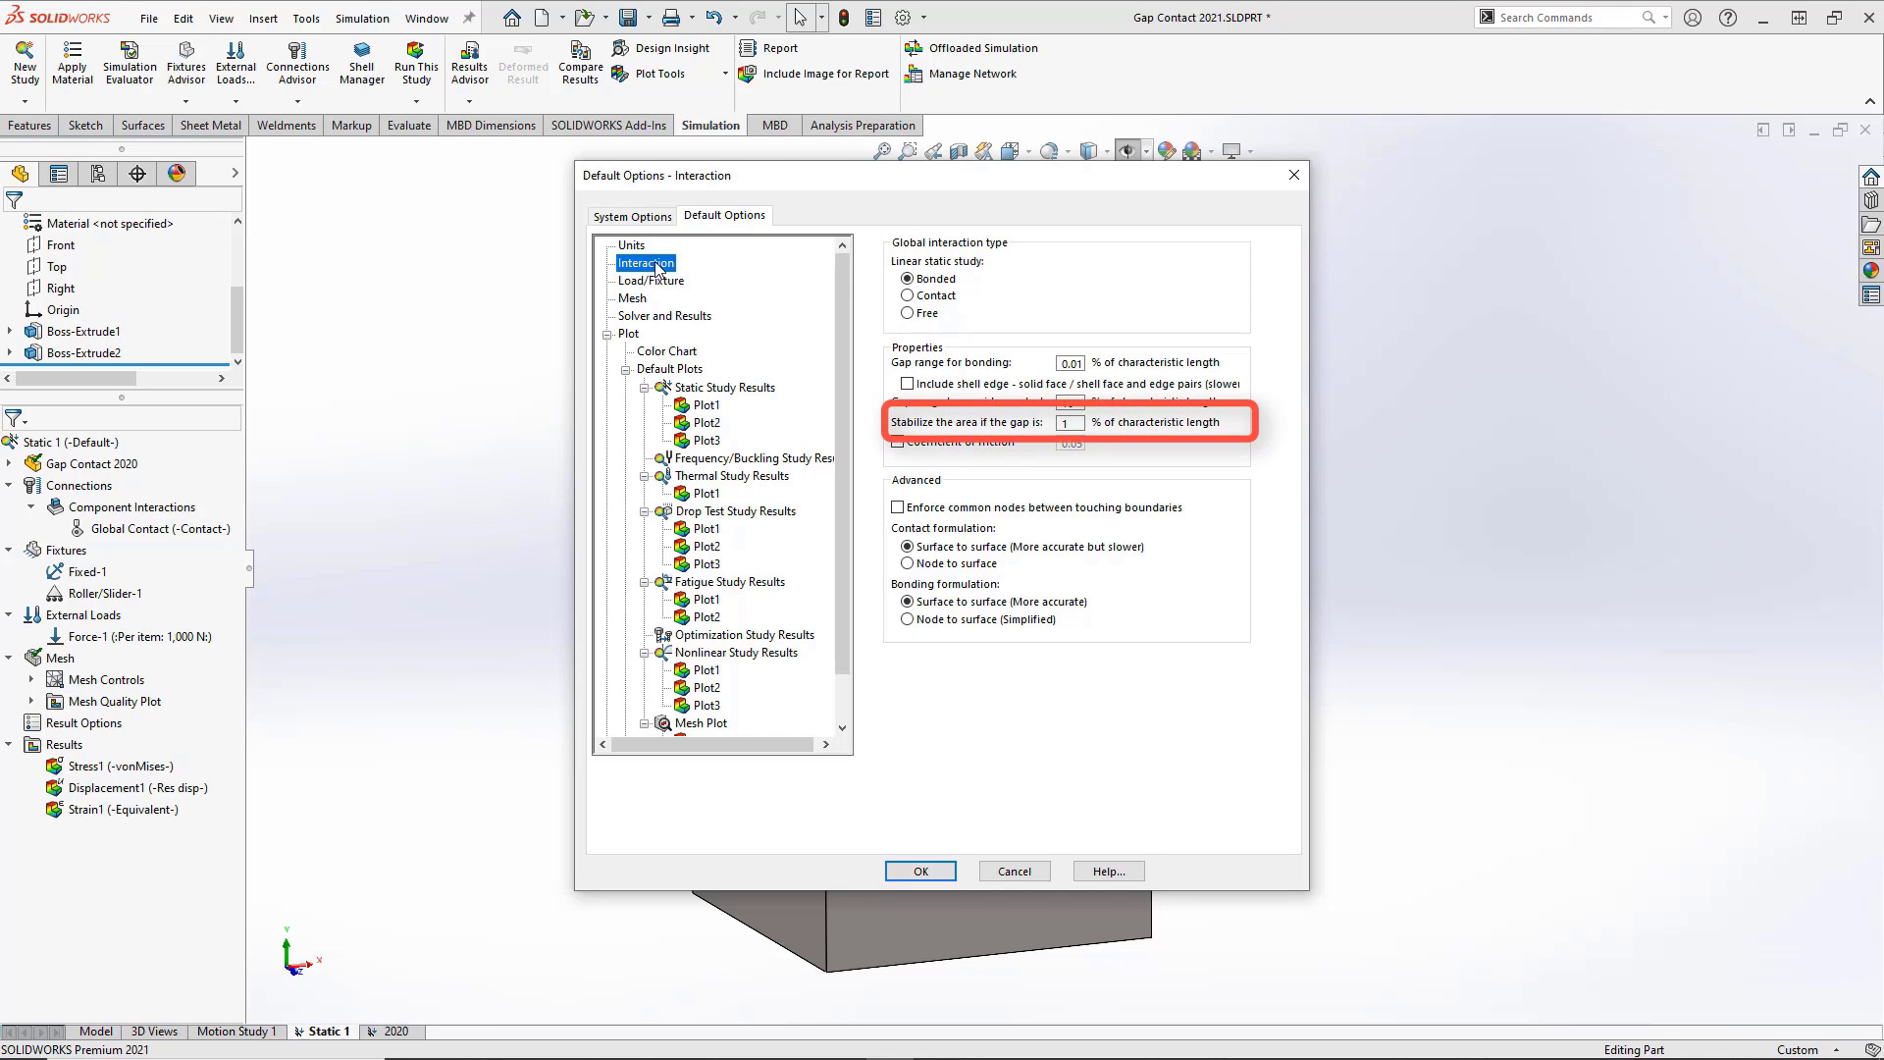
# - Close Options and review the Global Contact definition without changes
pyautogui.click(1001, 871)
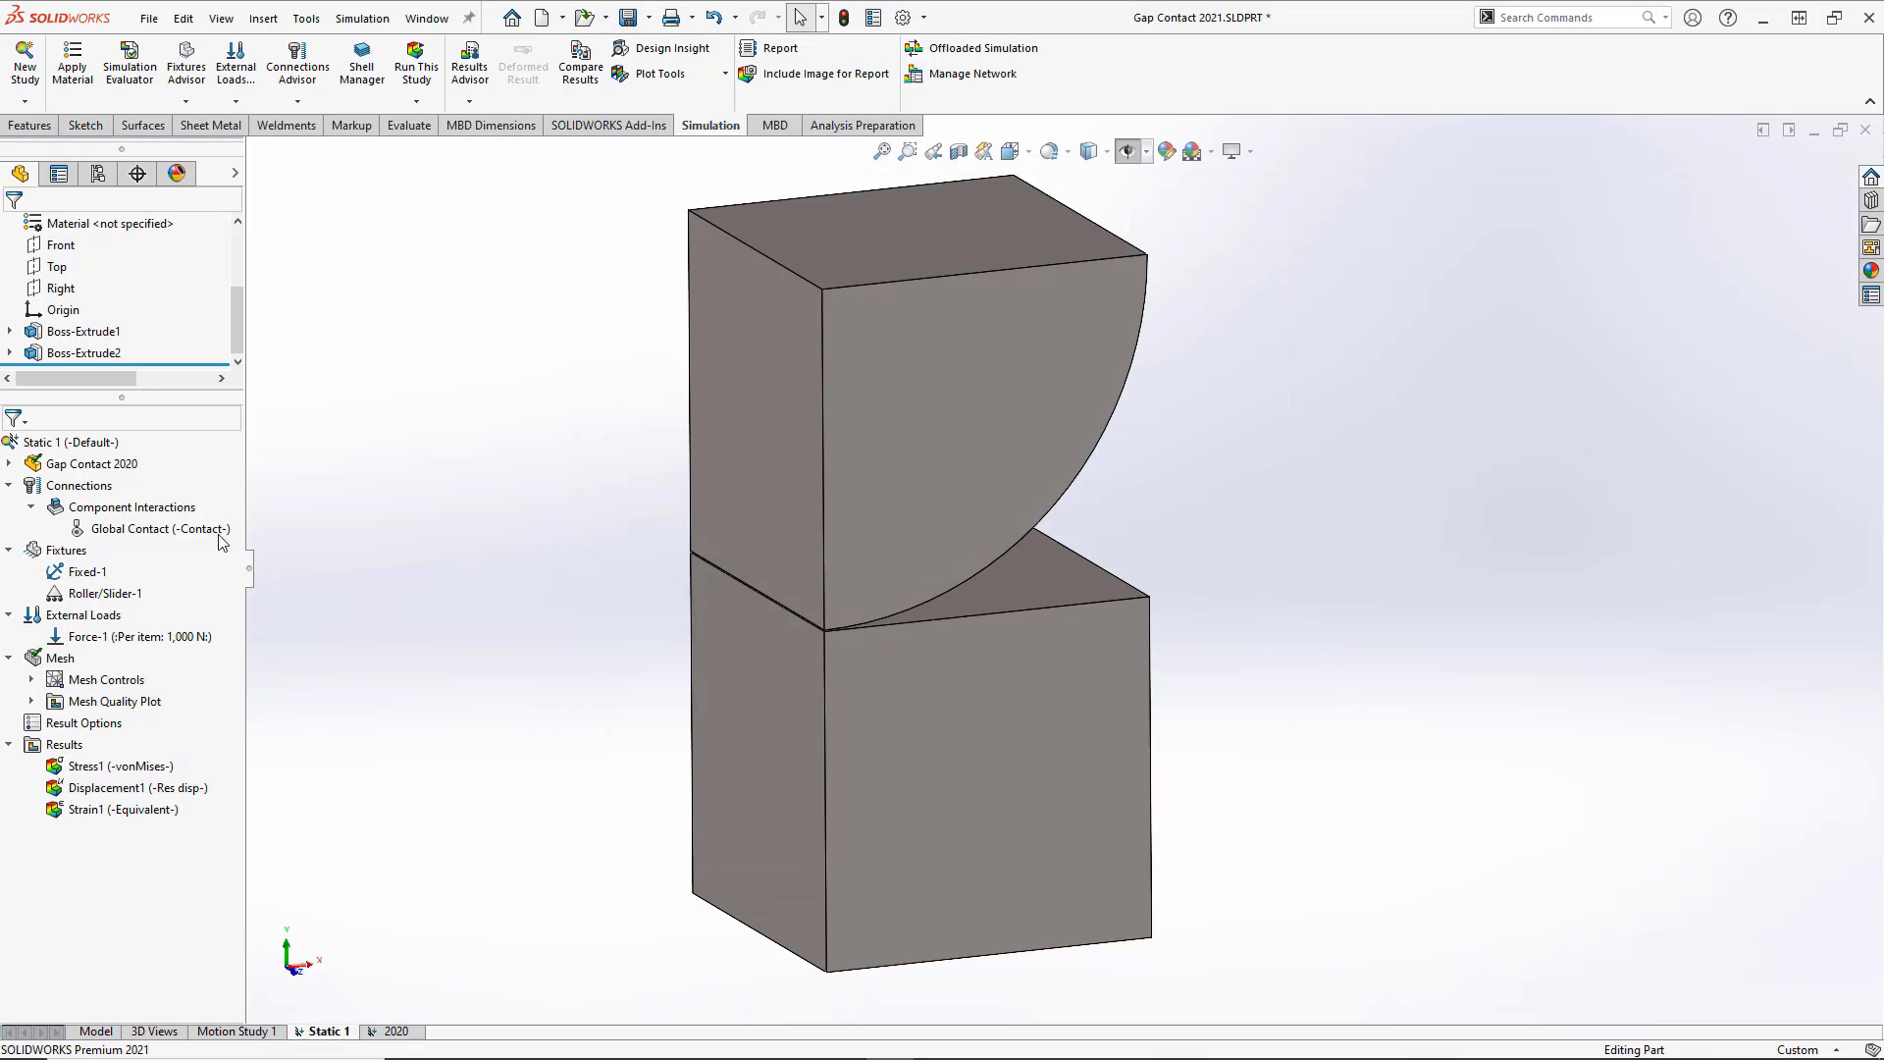
pyautogui.rightClick(220, 536)
pyautogui.click(262, 539)
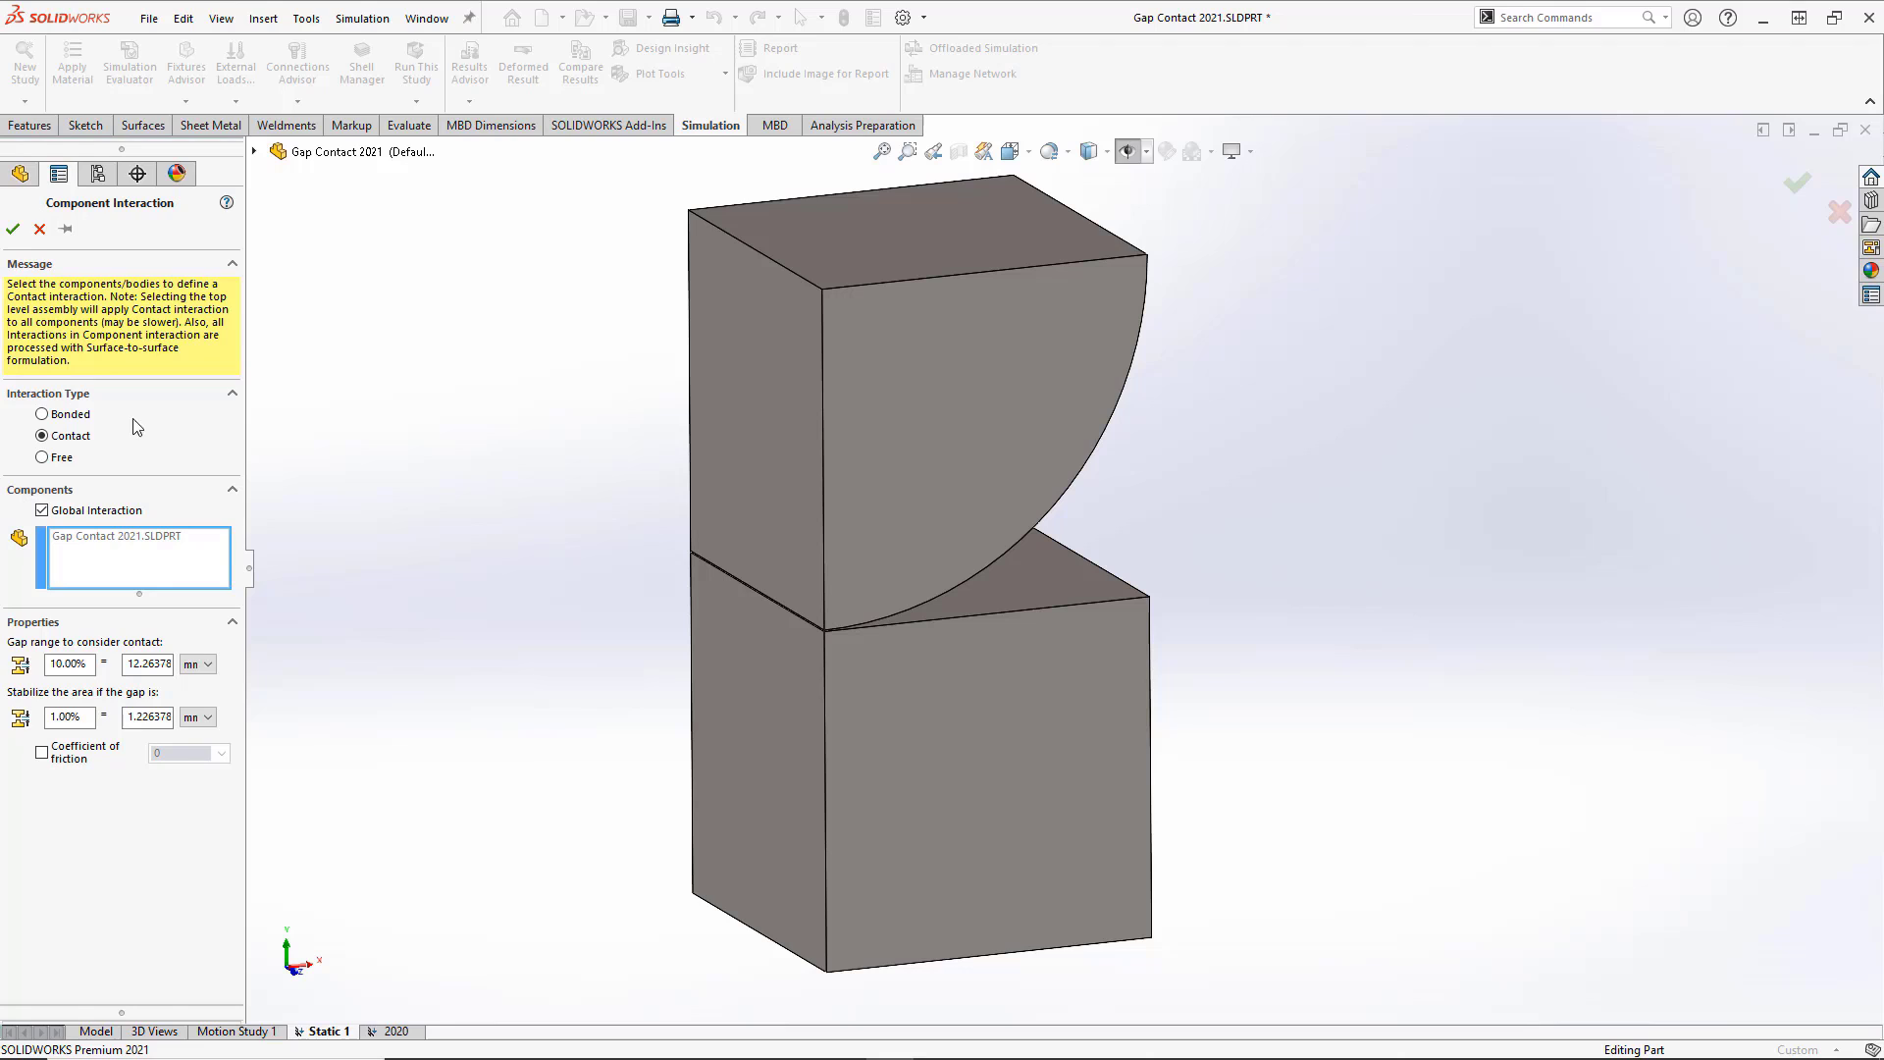
pyautogui.click(13, 230)
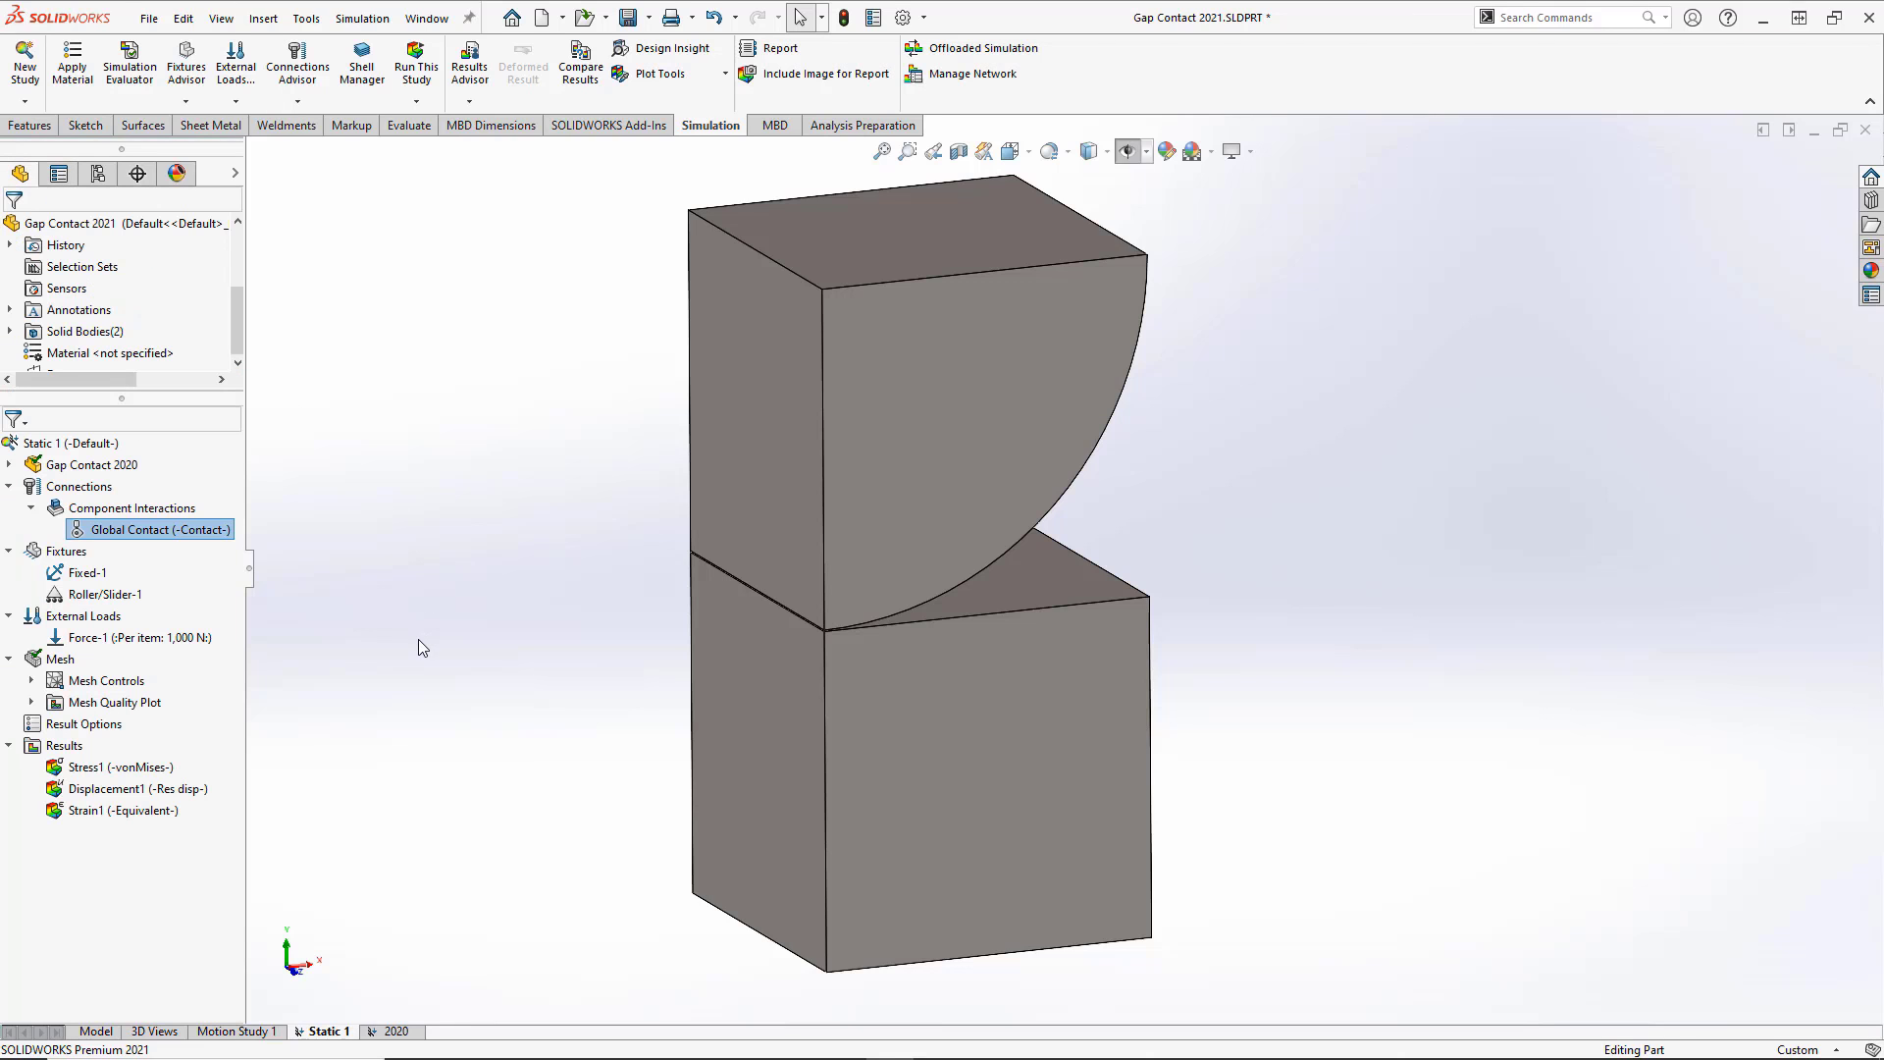
# - Calculate blocks' contact in Interaction Viewer including solver generated interactions, then show von Mises stress
pyautogui.rightClick(69, 487)
pyautogui.click(163, 592)
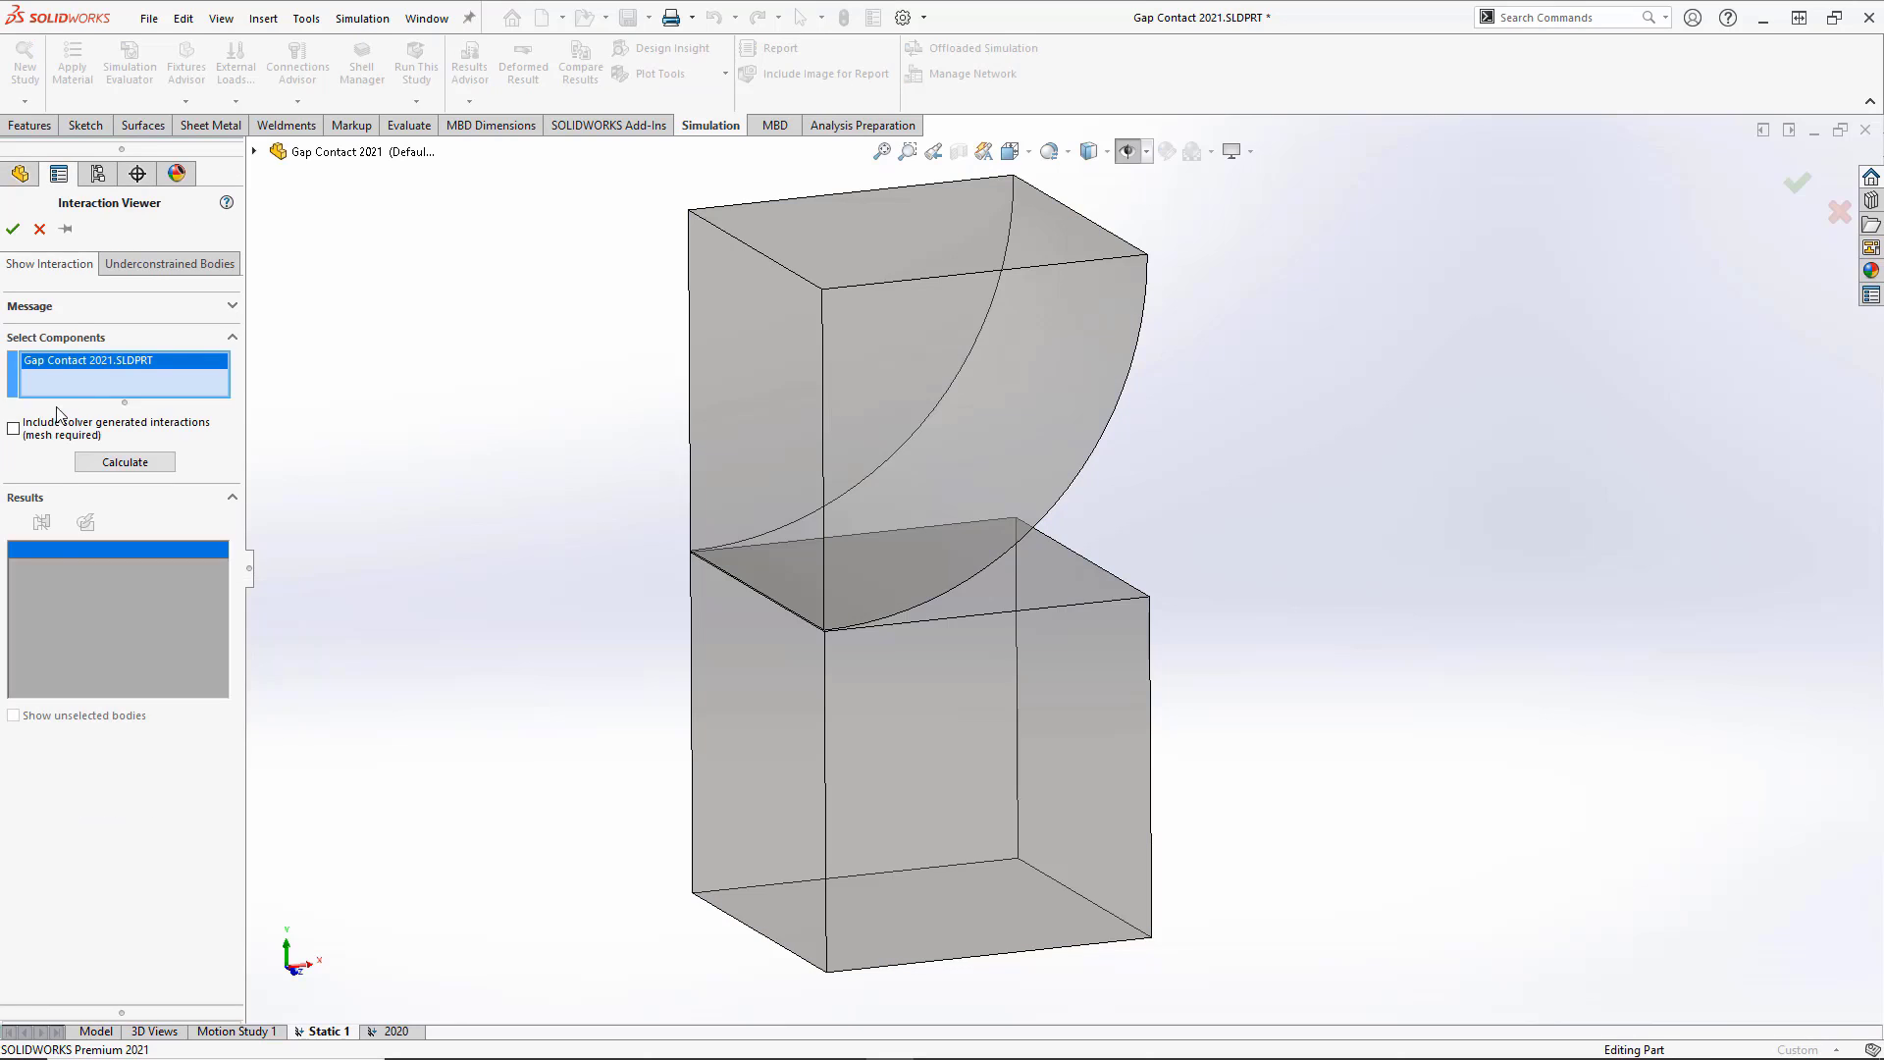
pyautogui.click(14, 429)
pyautogui.click(132, 463)
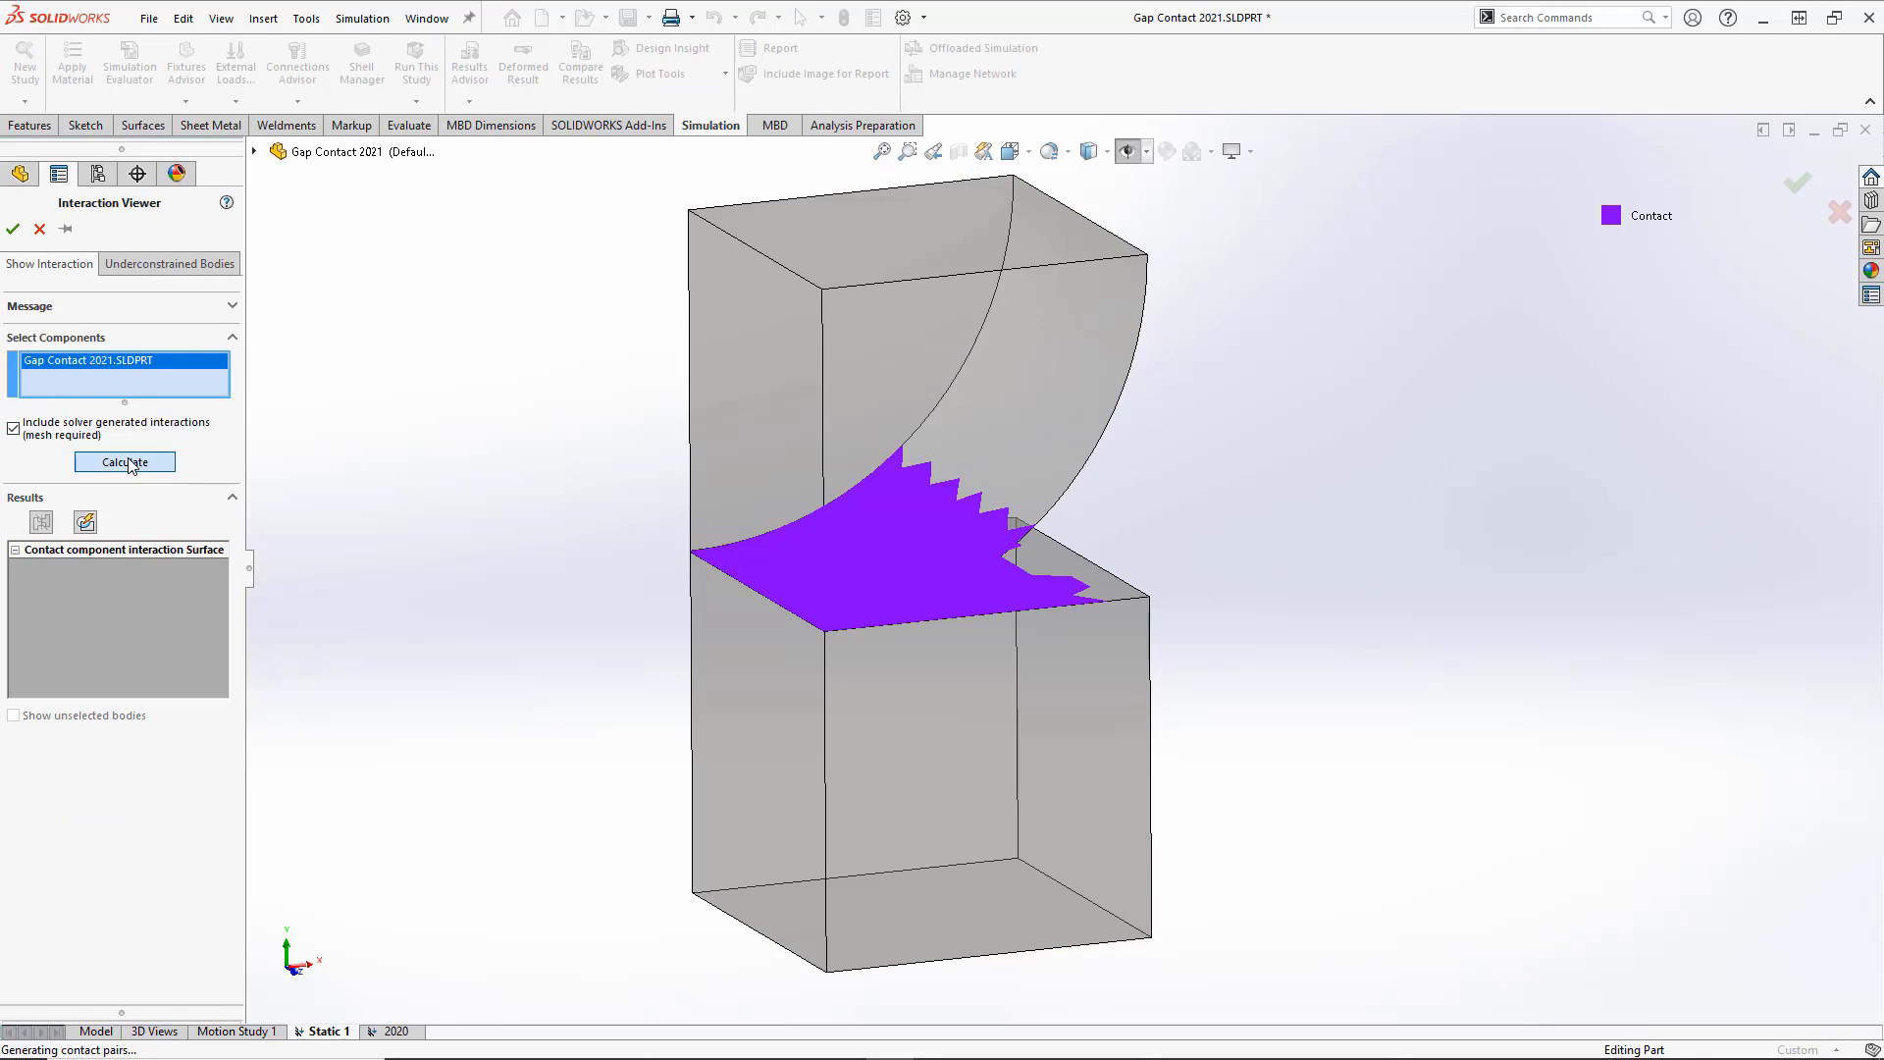
pyautogui.moveTo(483, 550)
pyautogui.mouseDown(button='middle')
pyautogui.moveTo(352, 475)
pyautogui.moveTo(500, 491)
pyautogui.moveTo(510, 557)
pyautogui.mouseUp(button='middle')
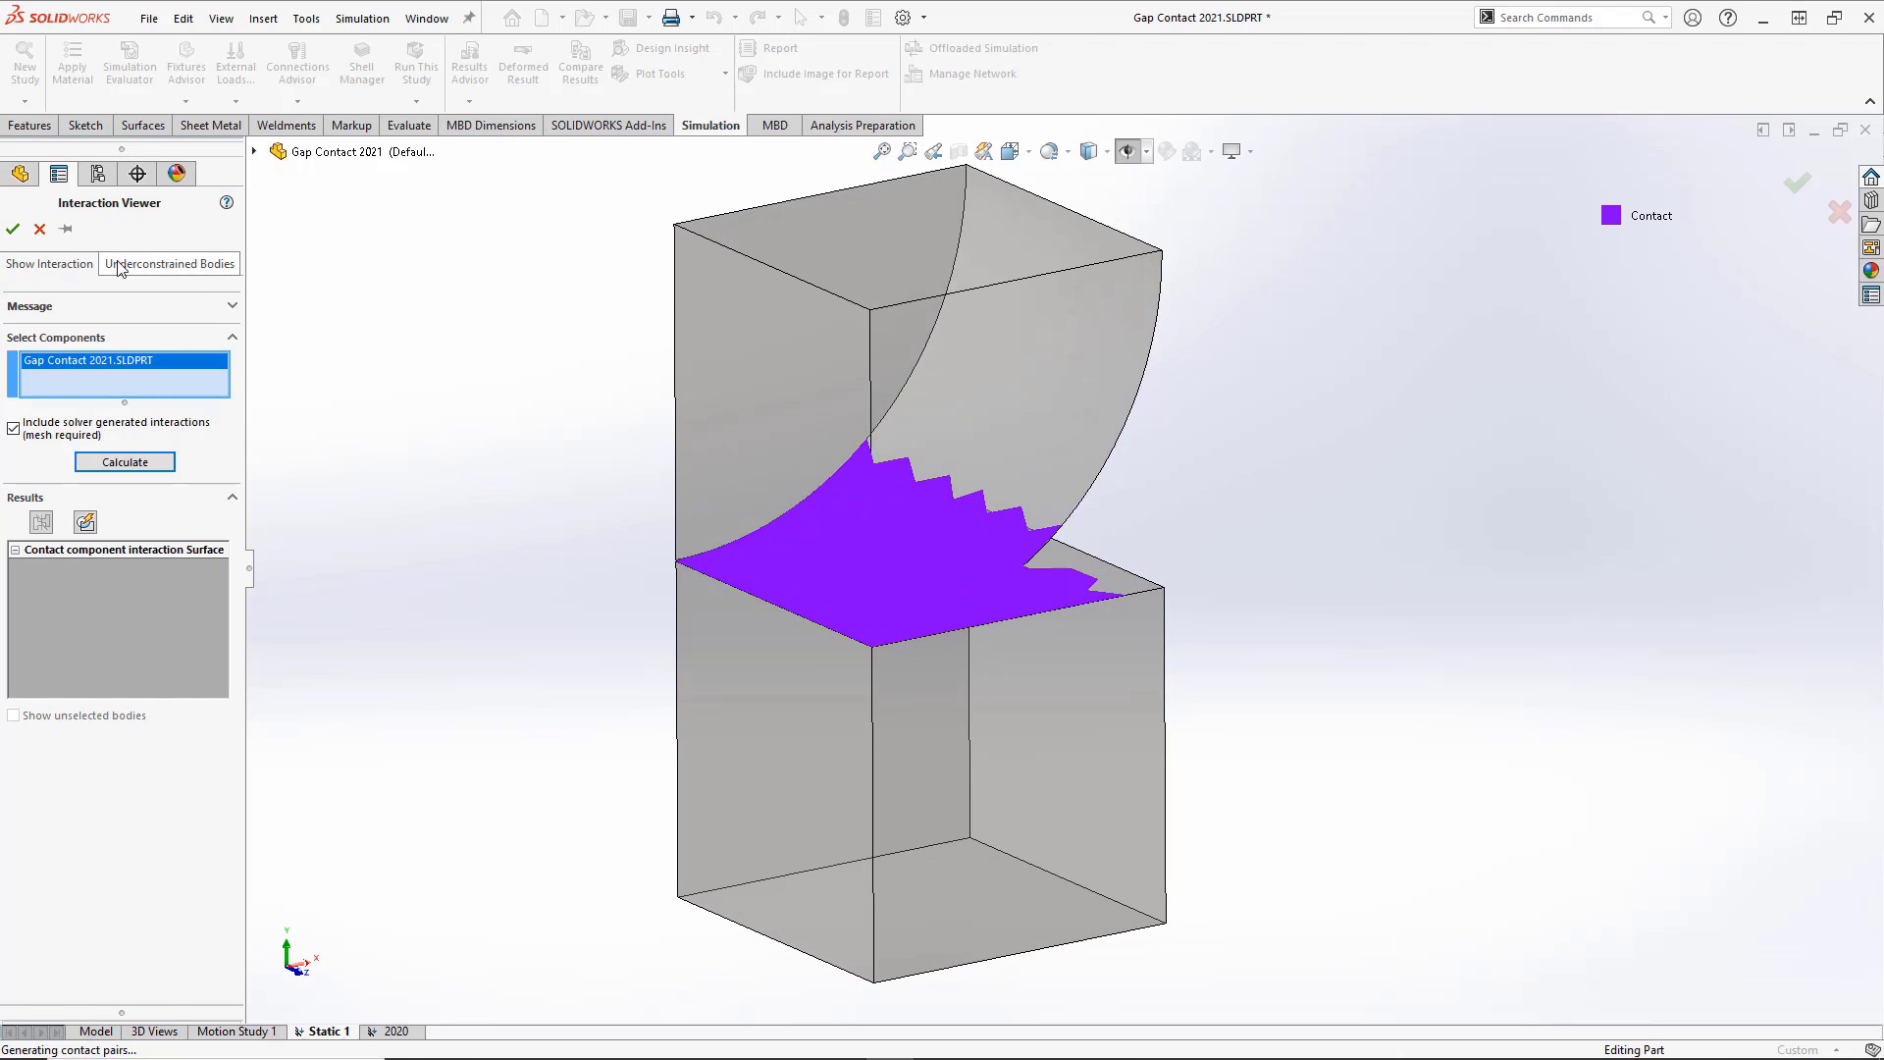
pyautogui.click(39, 229)
pyautogui.doubleClick(113, 768)
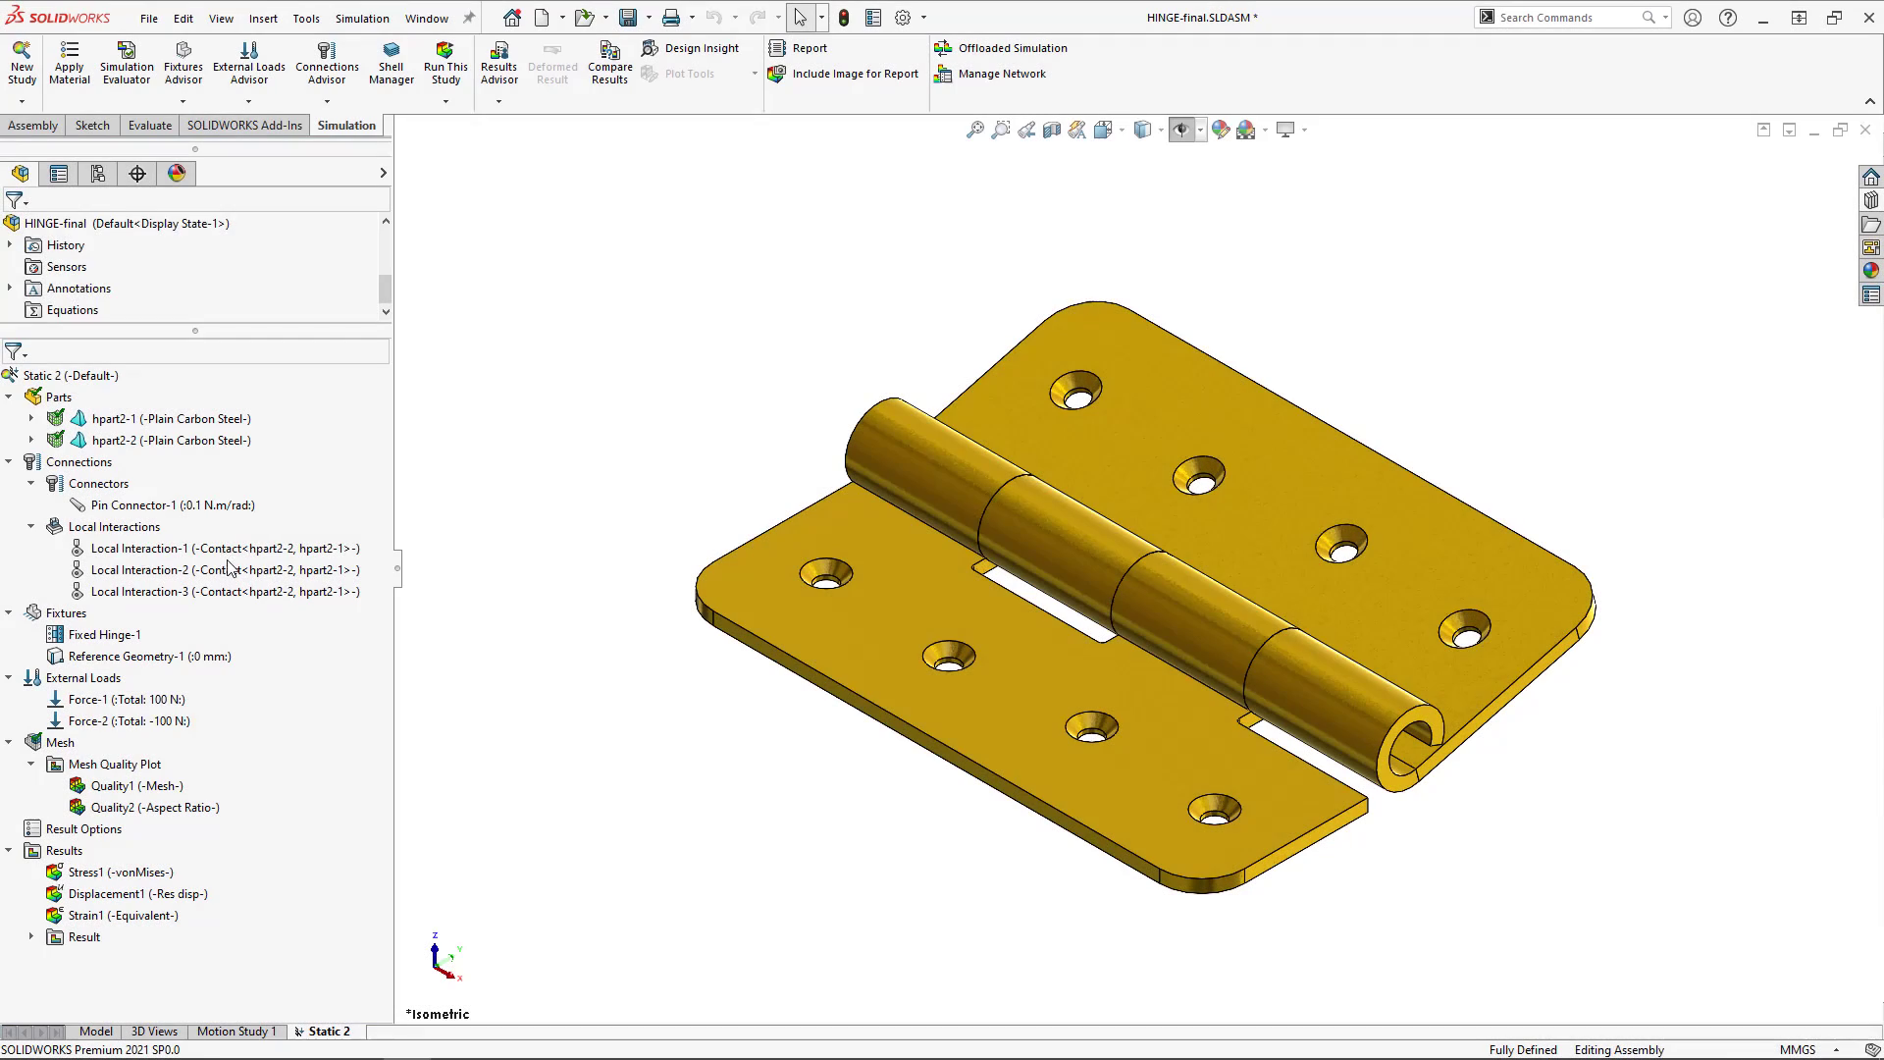
# - Add a local contact between hinge leaves hpart2-1 and hpart2-2 with its face sets swapped
pyautogui.rightClick(147, 529)
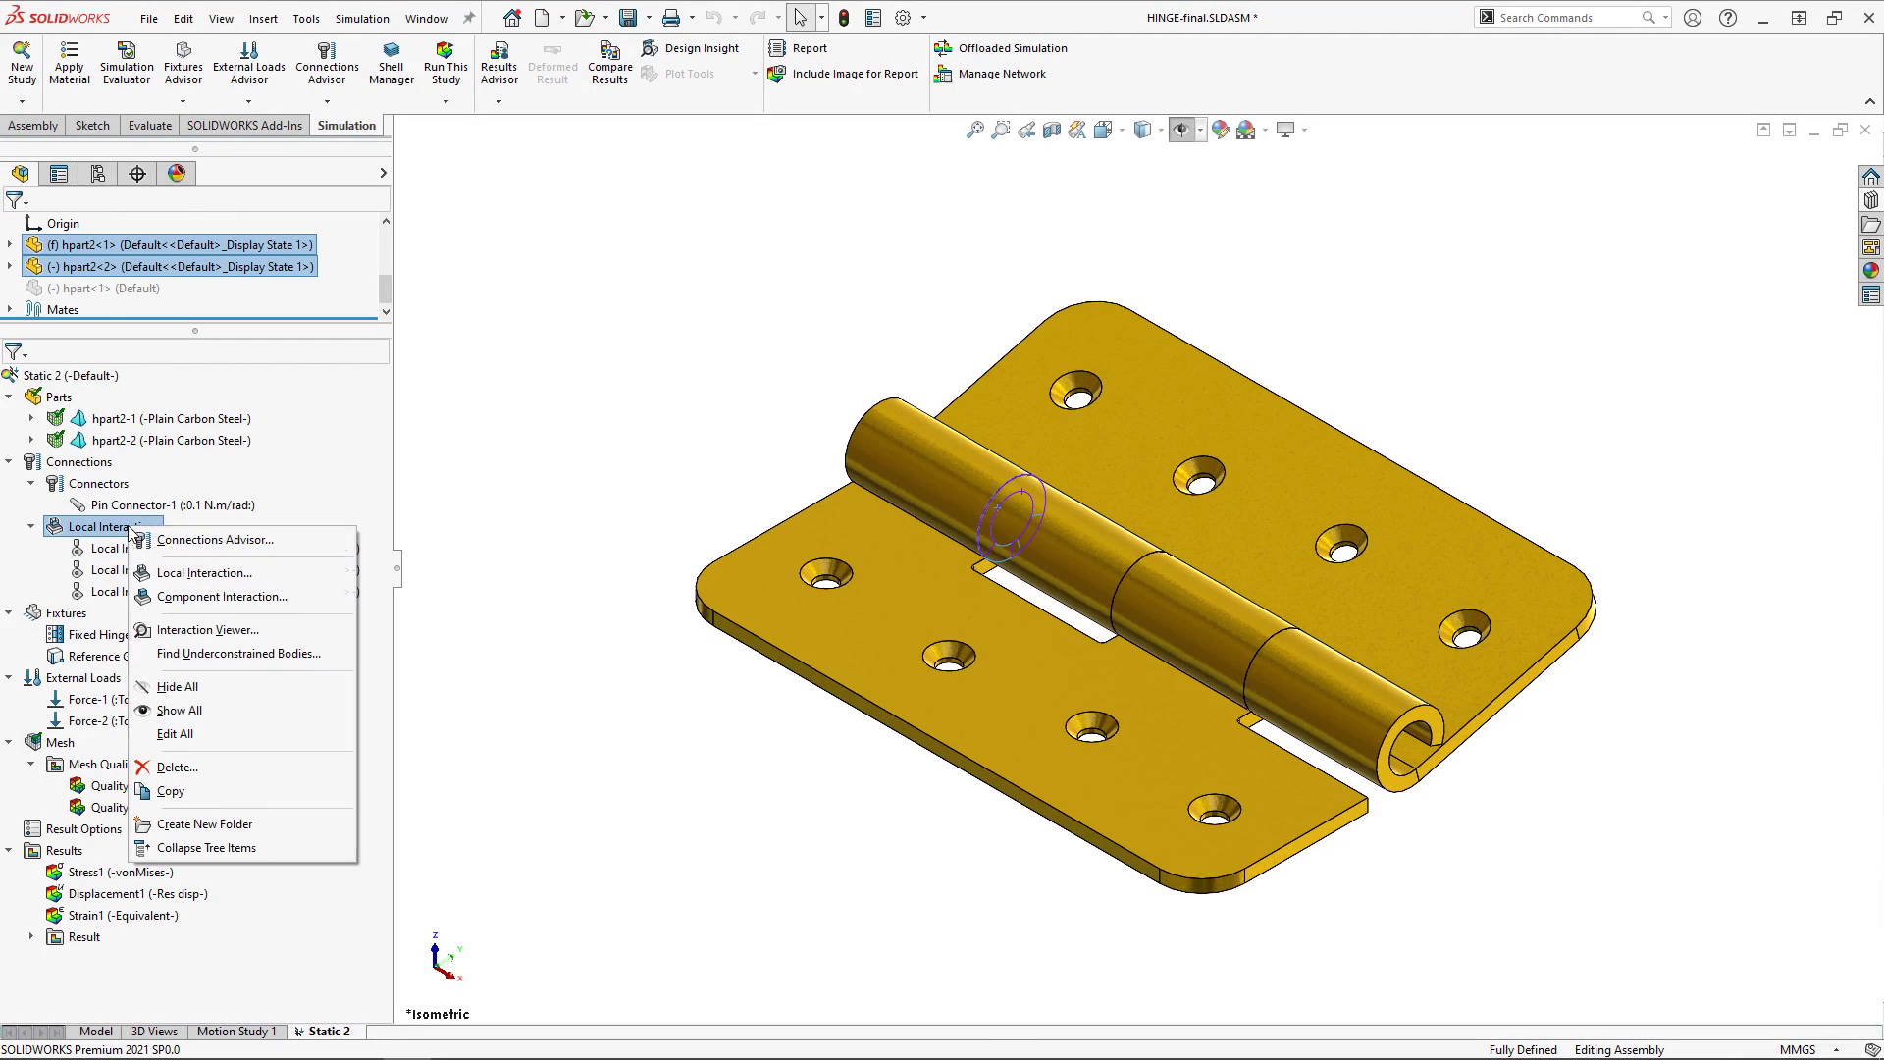
pyautogui.press('Escape')
pyautogui.rightClick(195, 589)
pyautogui.click(88, 897)
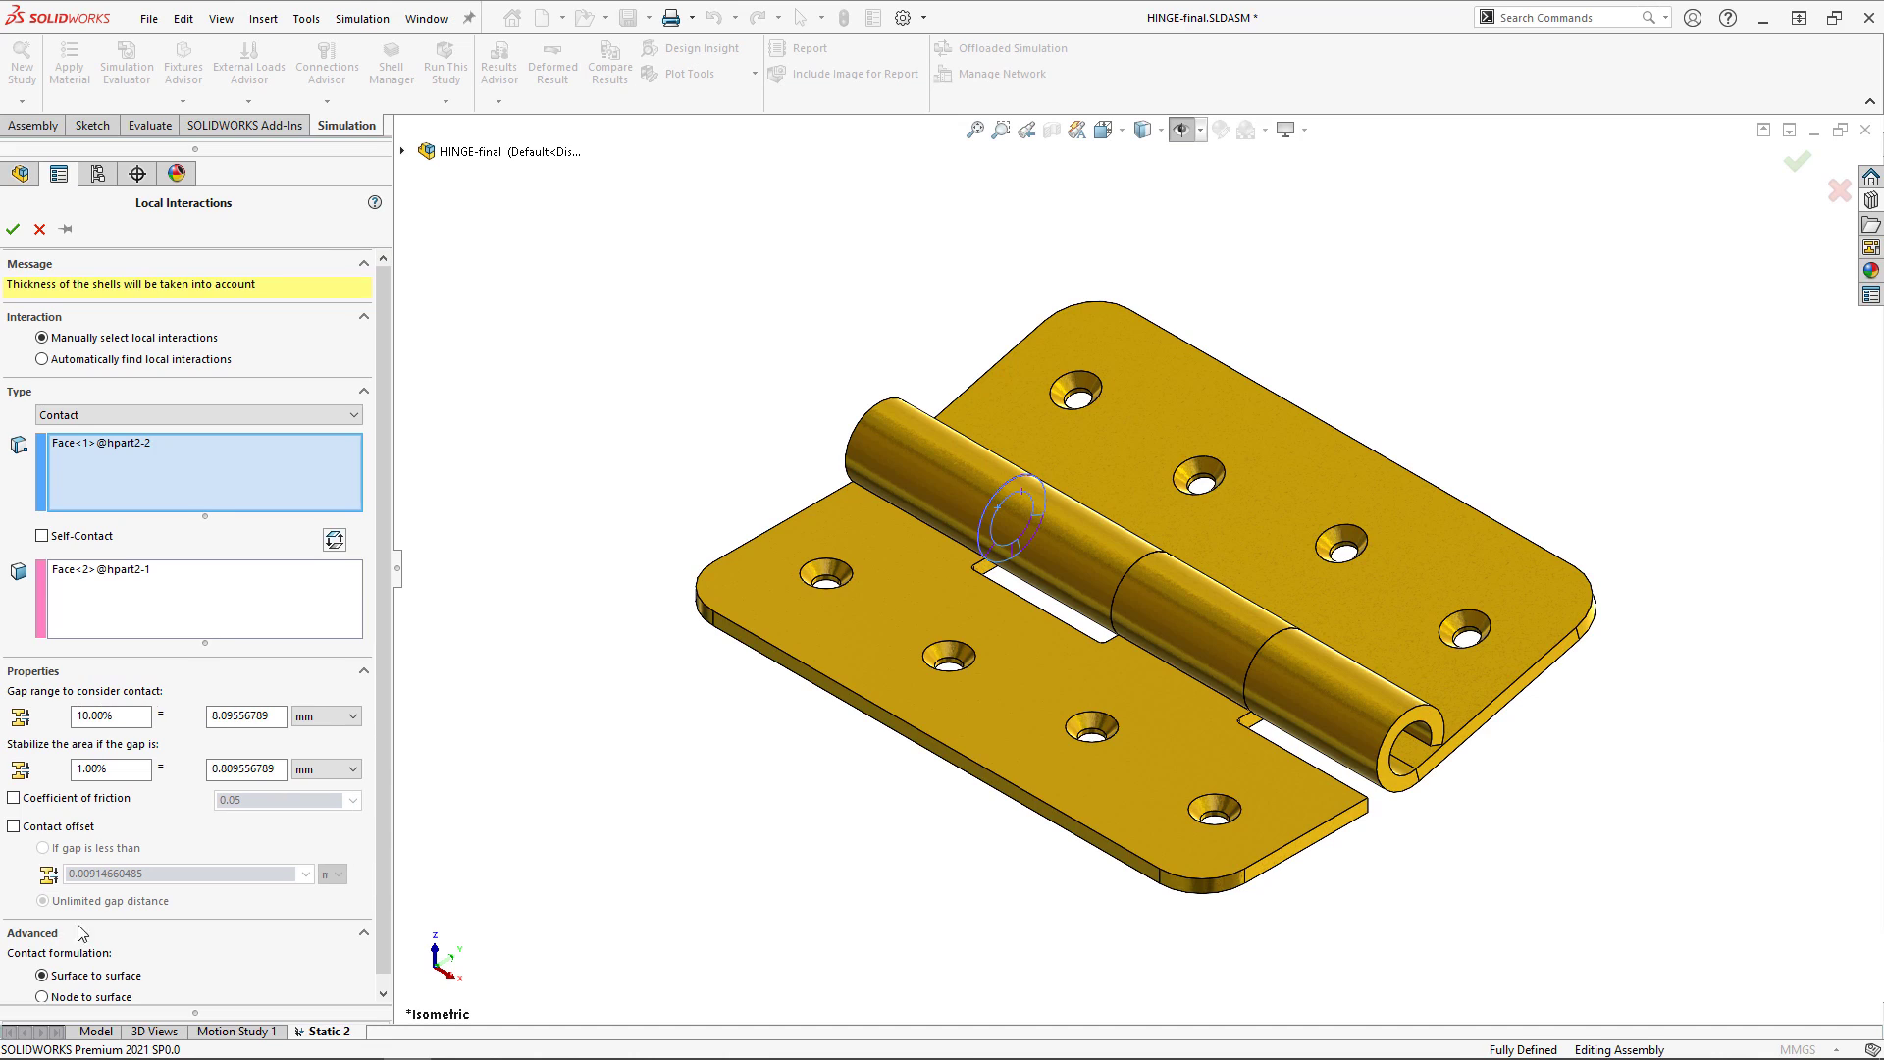
pyautogui.scroll(-1, 372, 441)
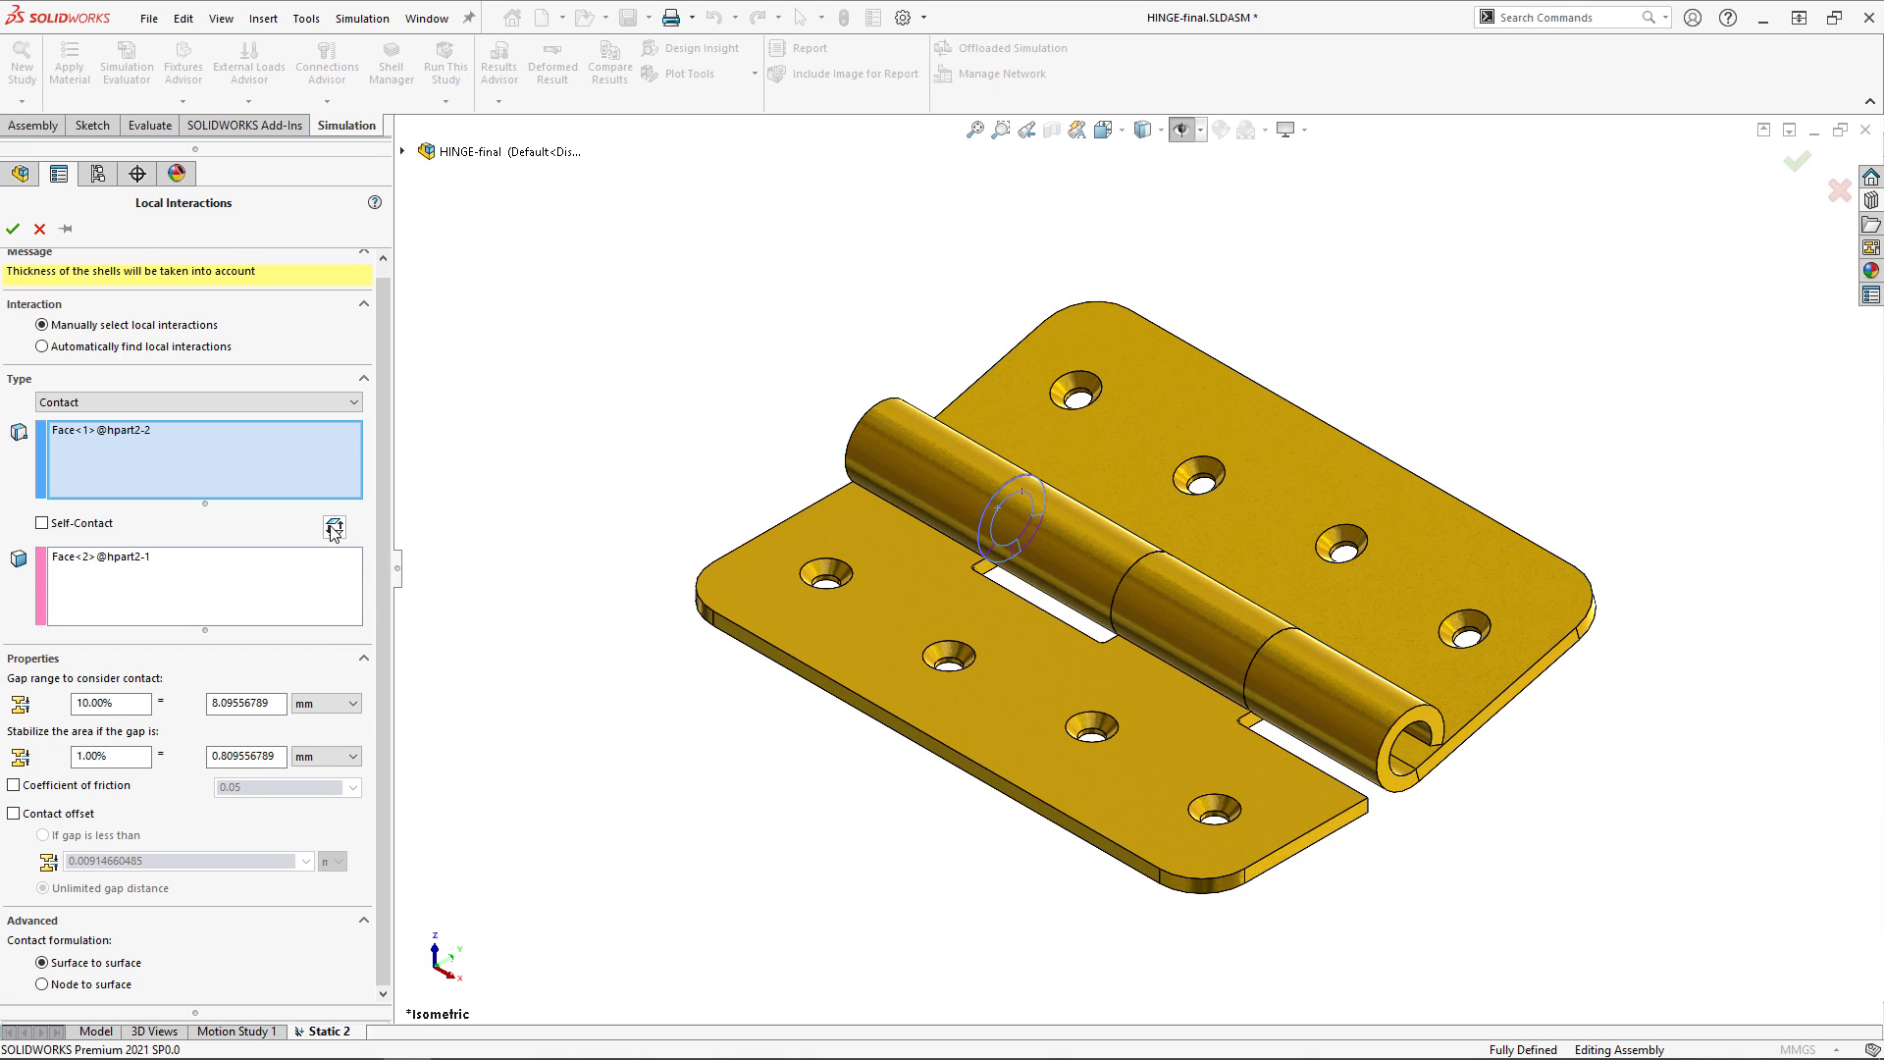
pyautogui.click(334, 531)
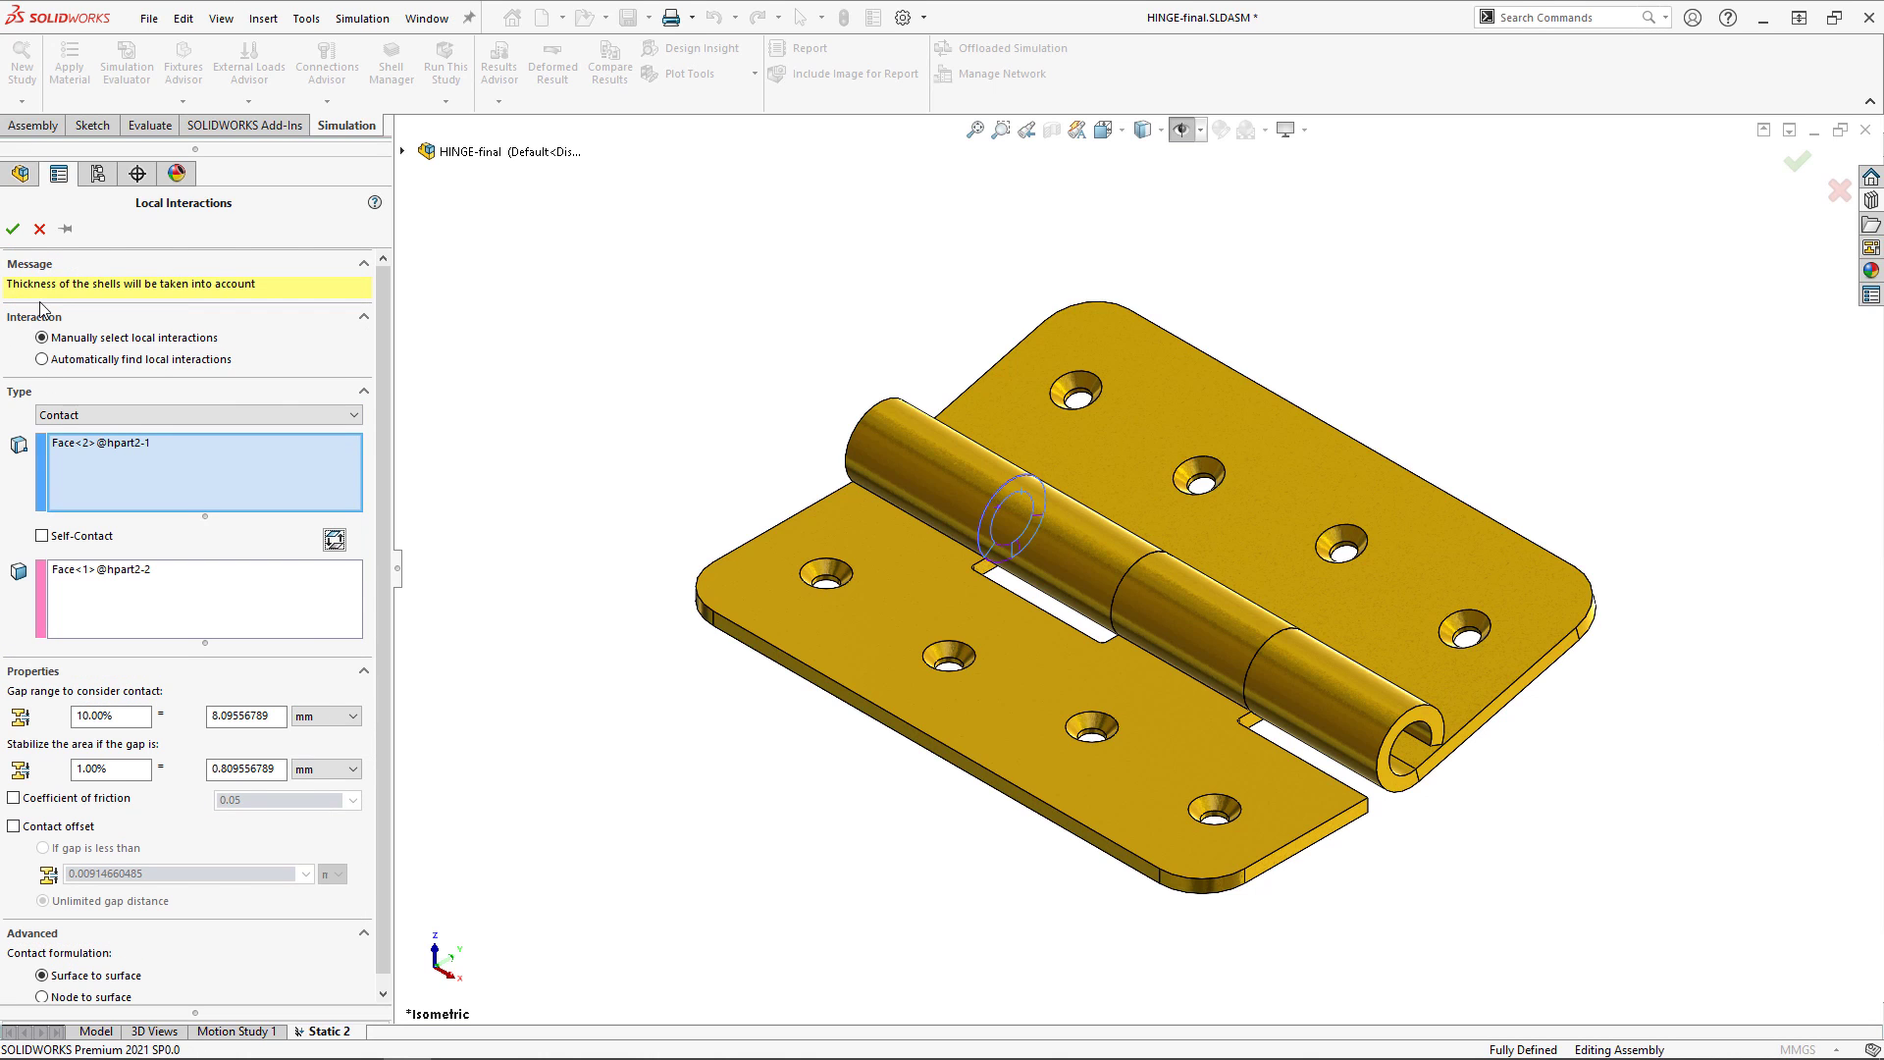
pyautogui.click(12, 228)
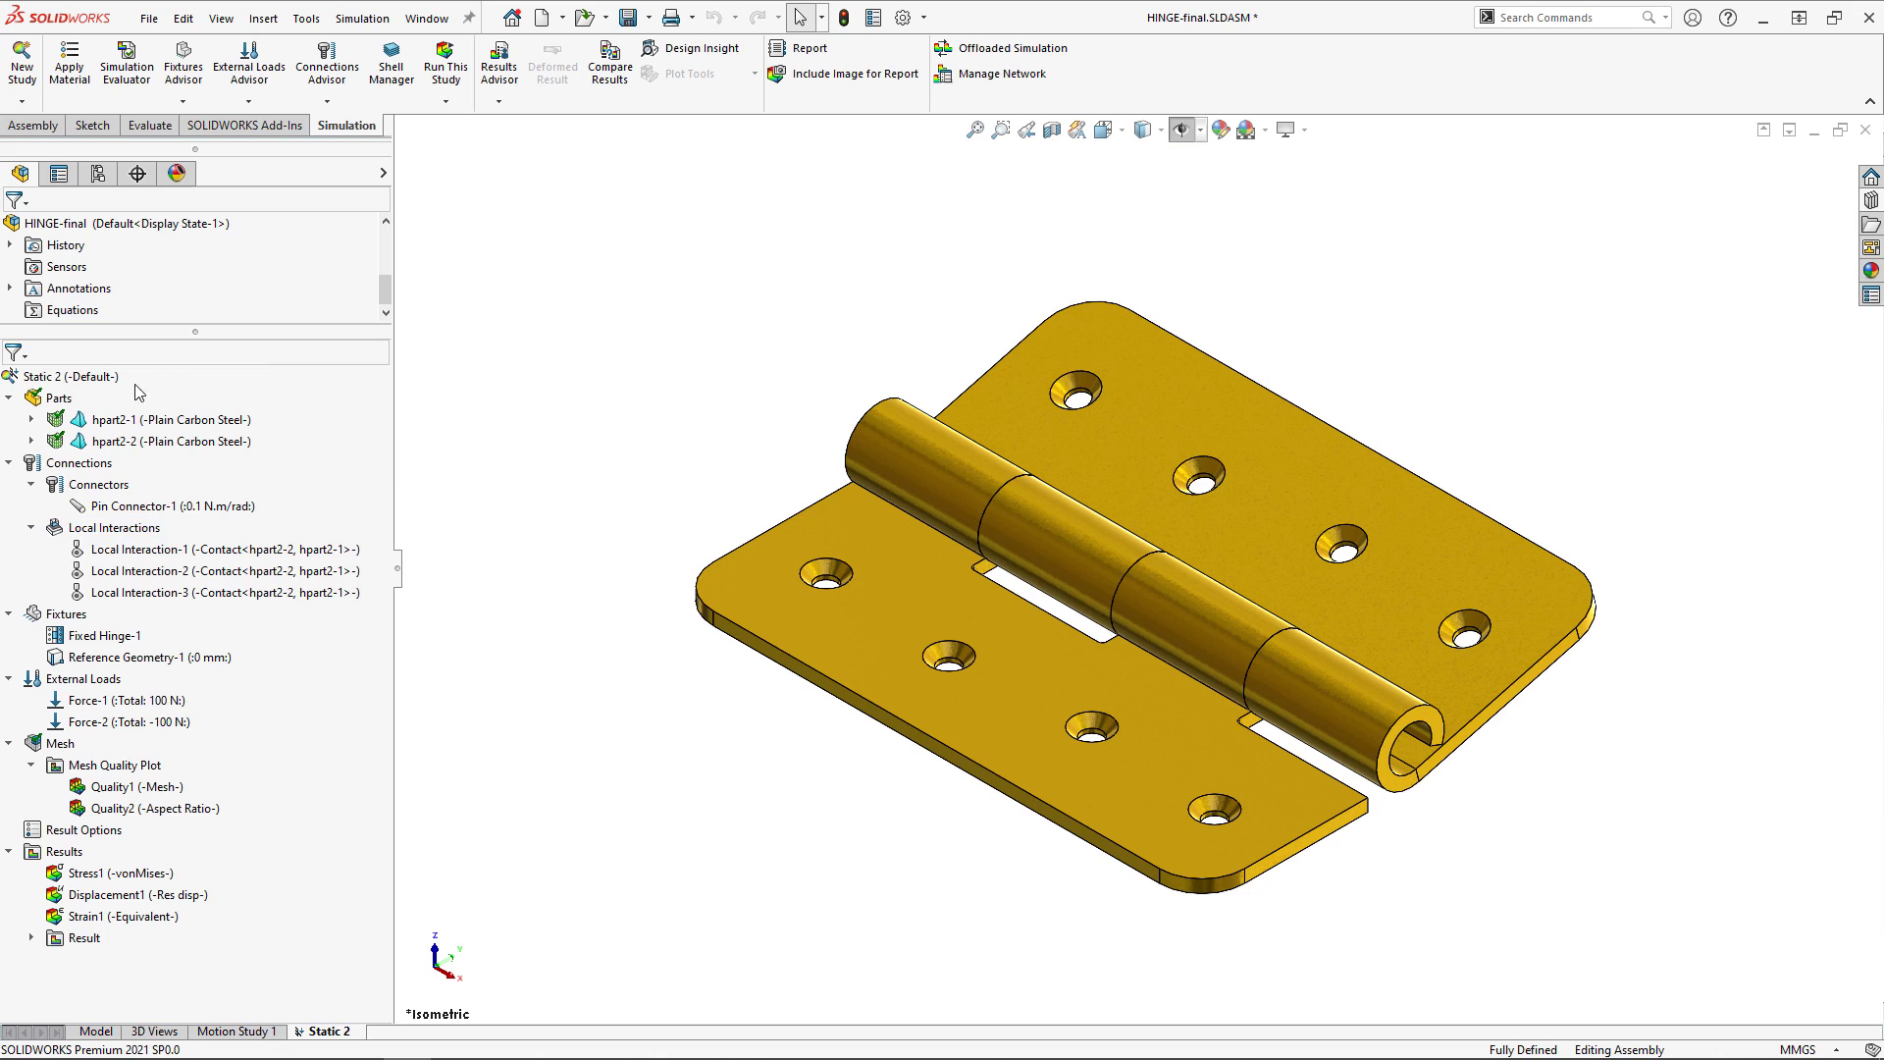
# - Run the Simulation Evaluator on Static 2 to find Local Interaction-1 flagged for high friction
pyautogui.rightClick(106, 376)
pyautogui.click(263, 610)
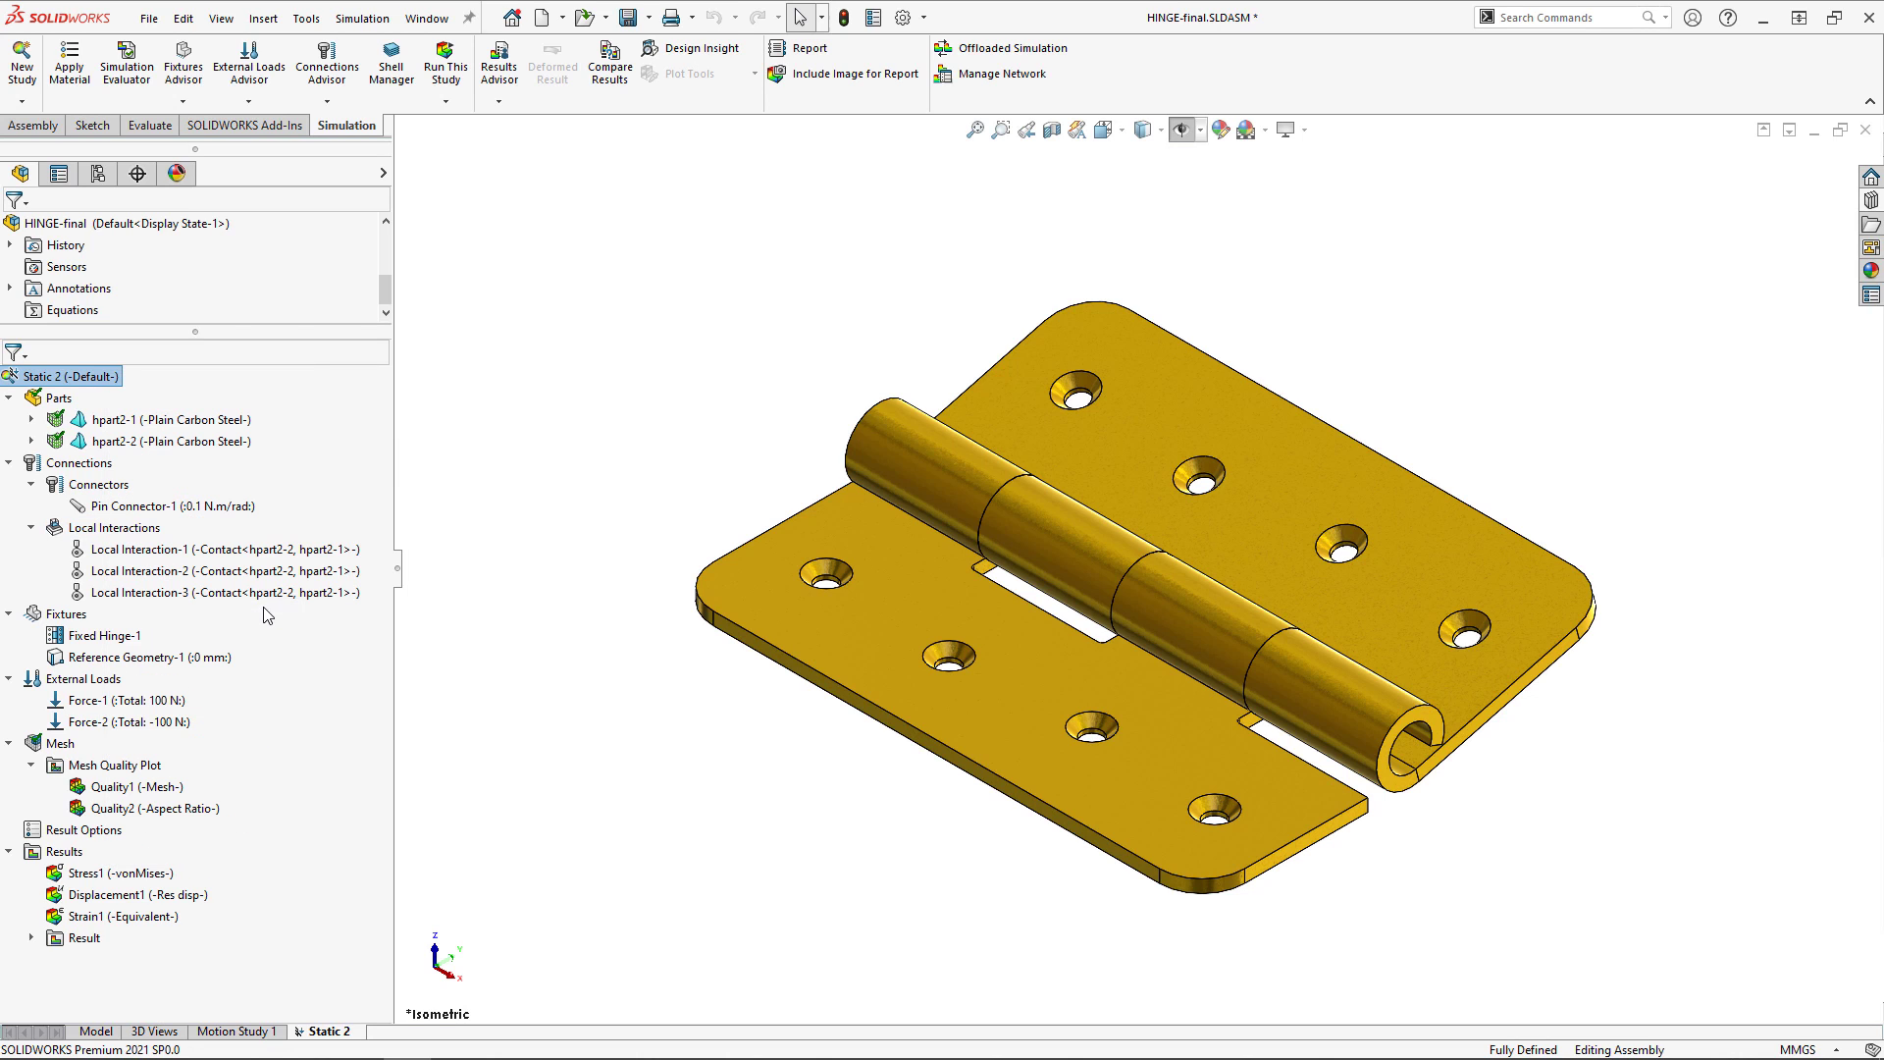
pyautogui.click(649, 348)
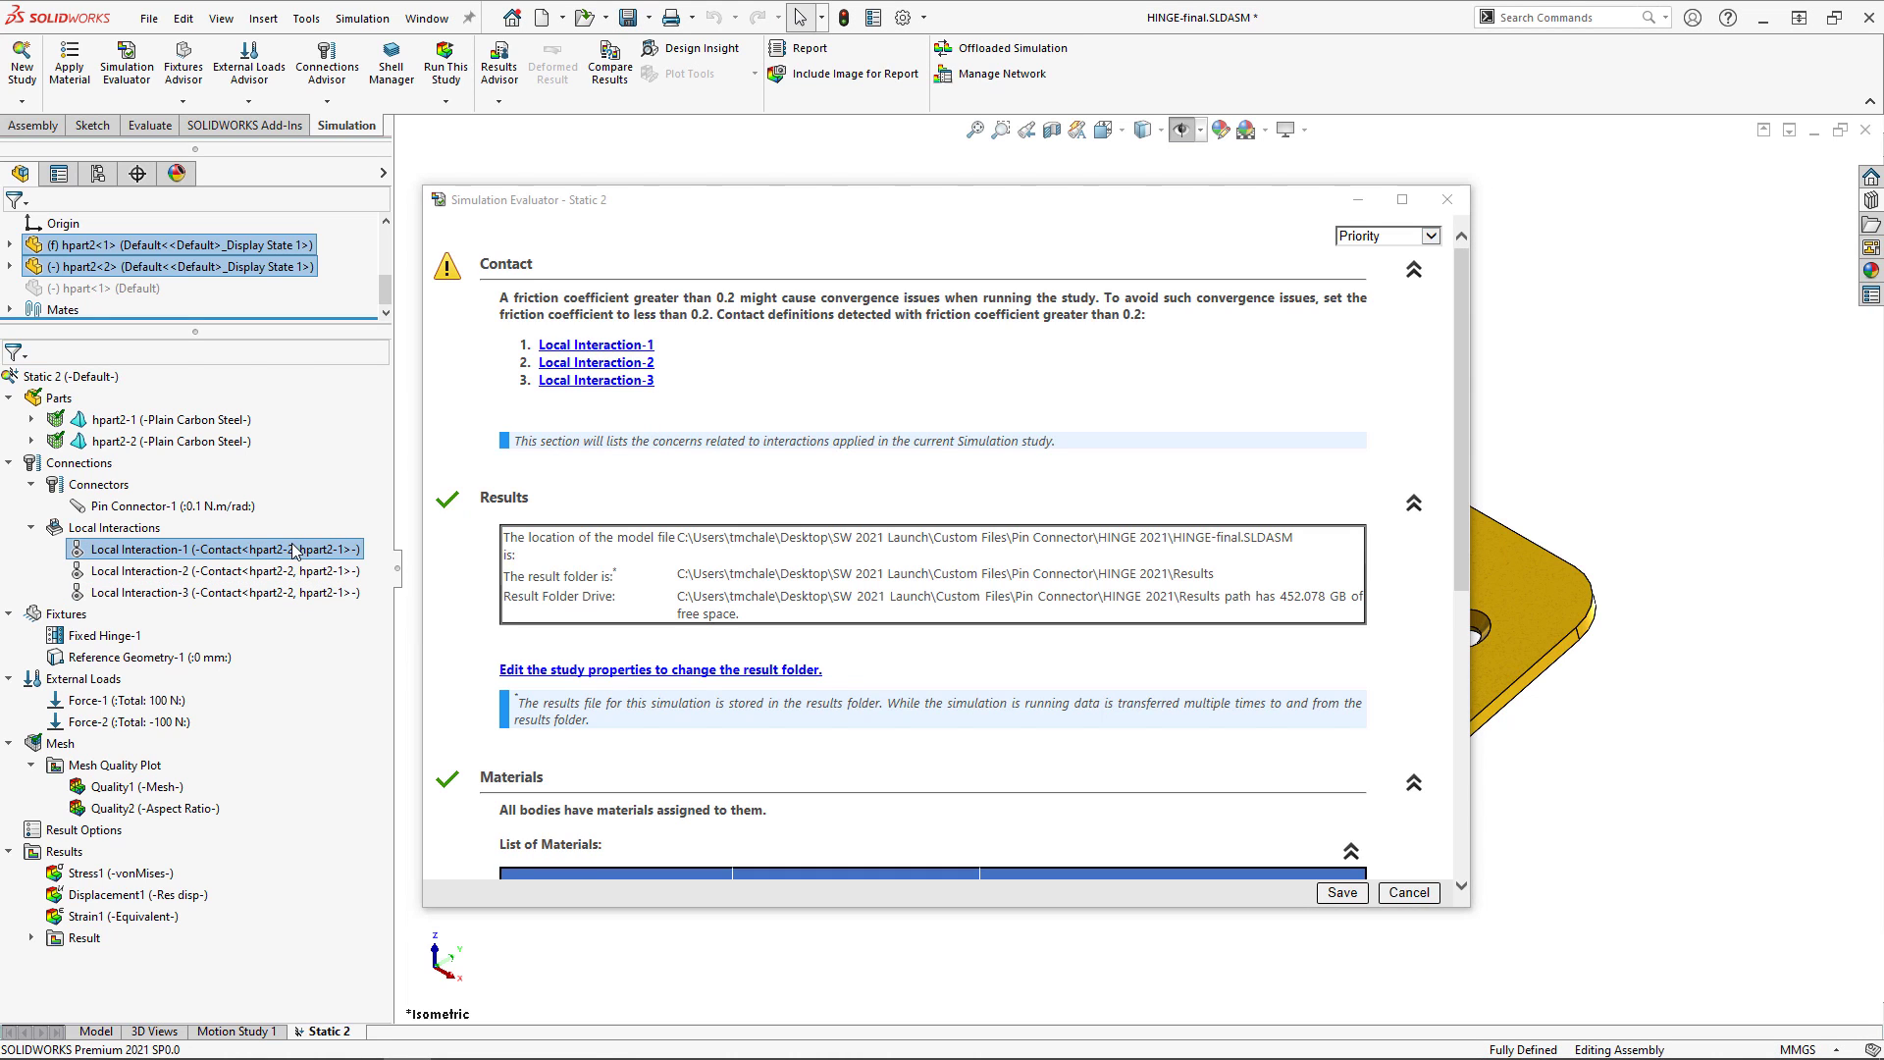
pyautogui.click(1447, 200)
# - Edit Local Interactions 1-3 together and turn off their coefficient of friction
pyautogui.keyDown('shift'); pyautogui.click(363, 593); pyautogui.keyUp('shift')
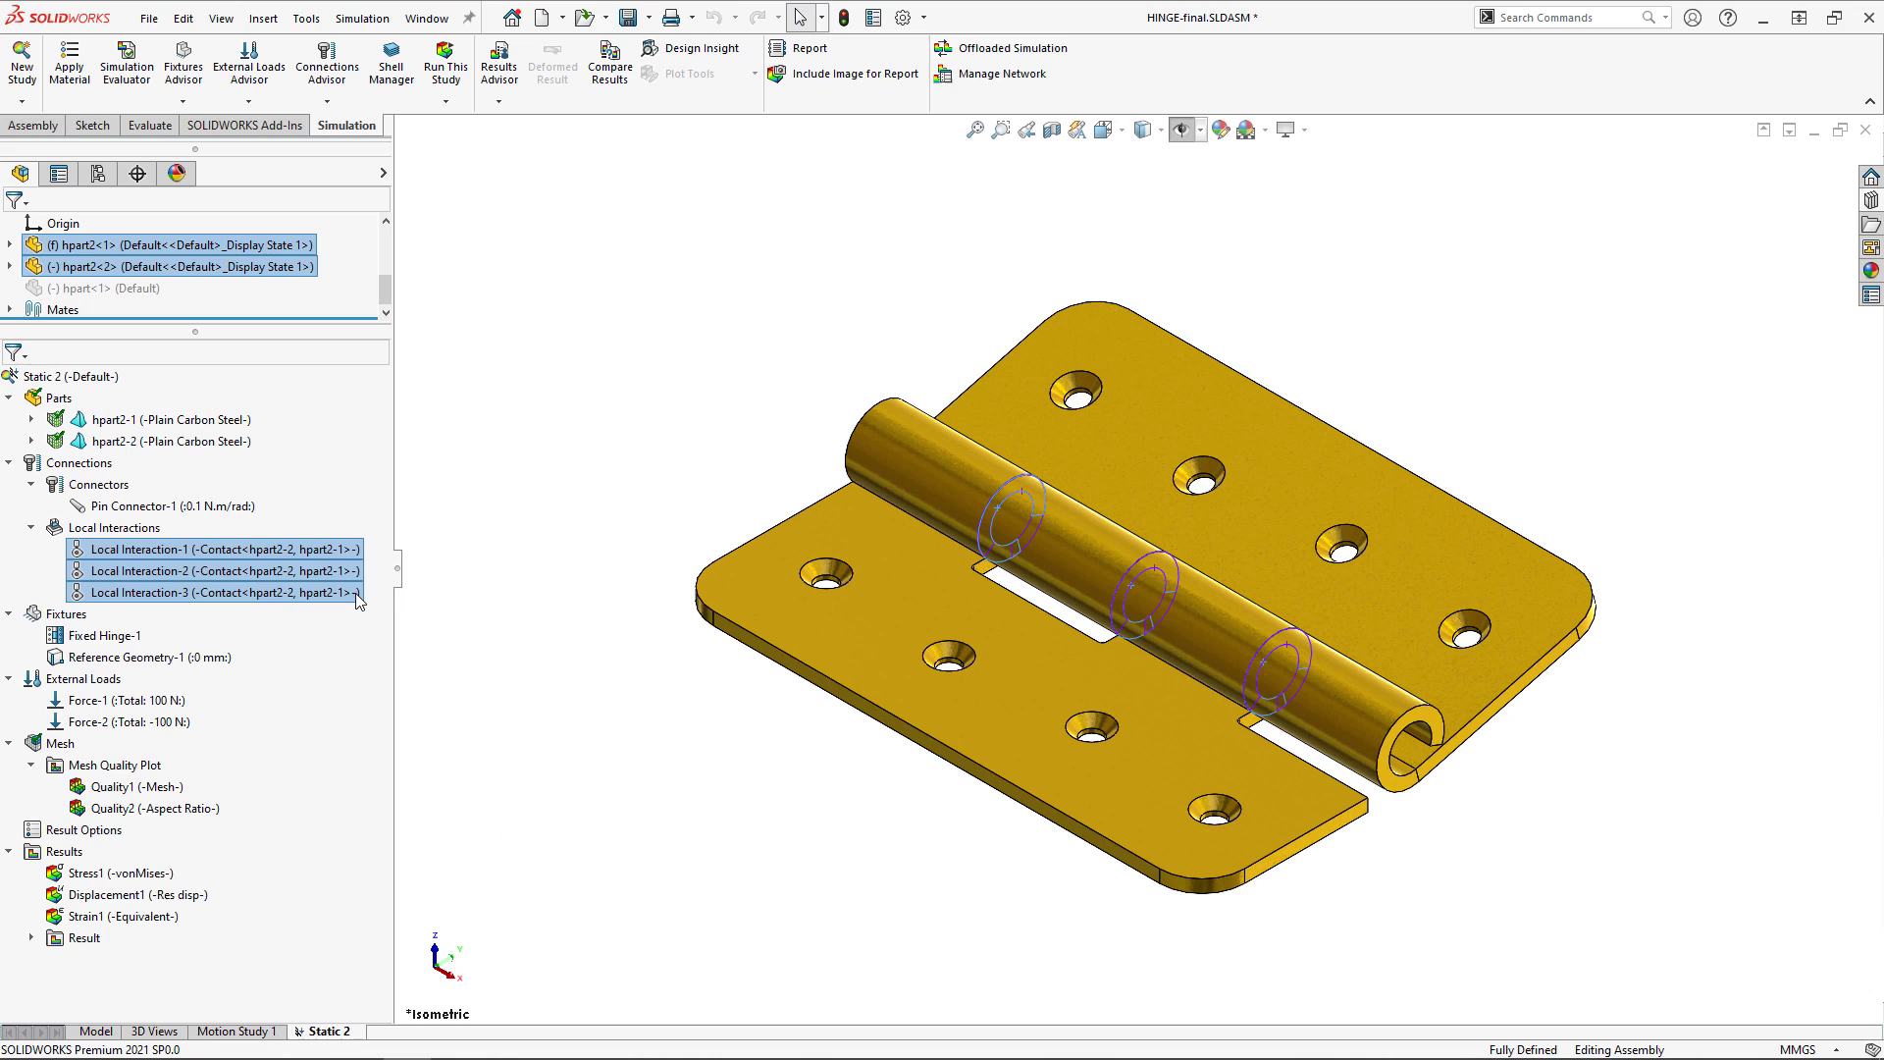
pyautogui.rightClick(365, 593)
pyautogui.click(402, 640)
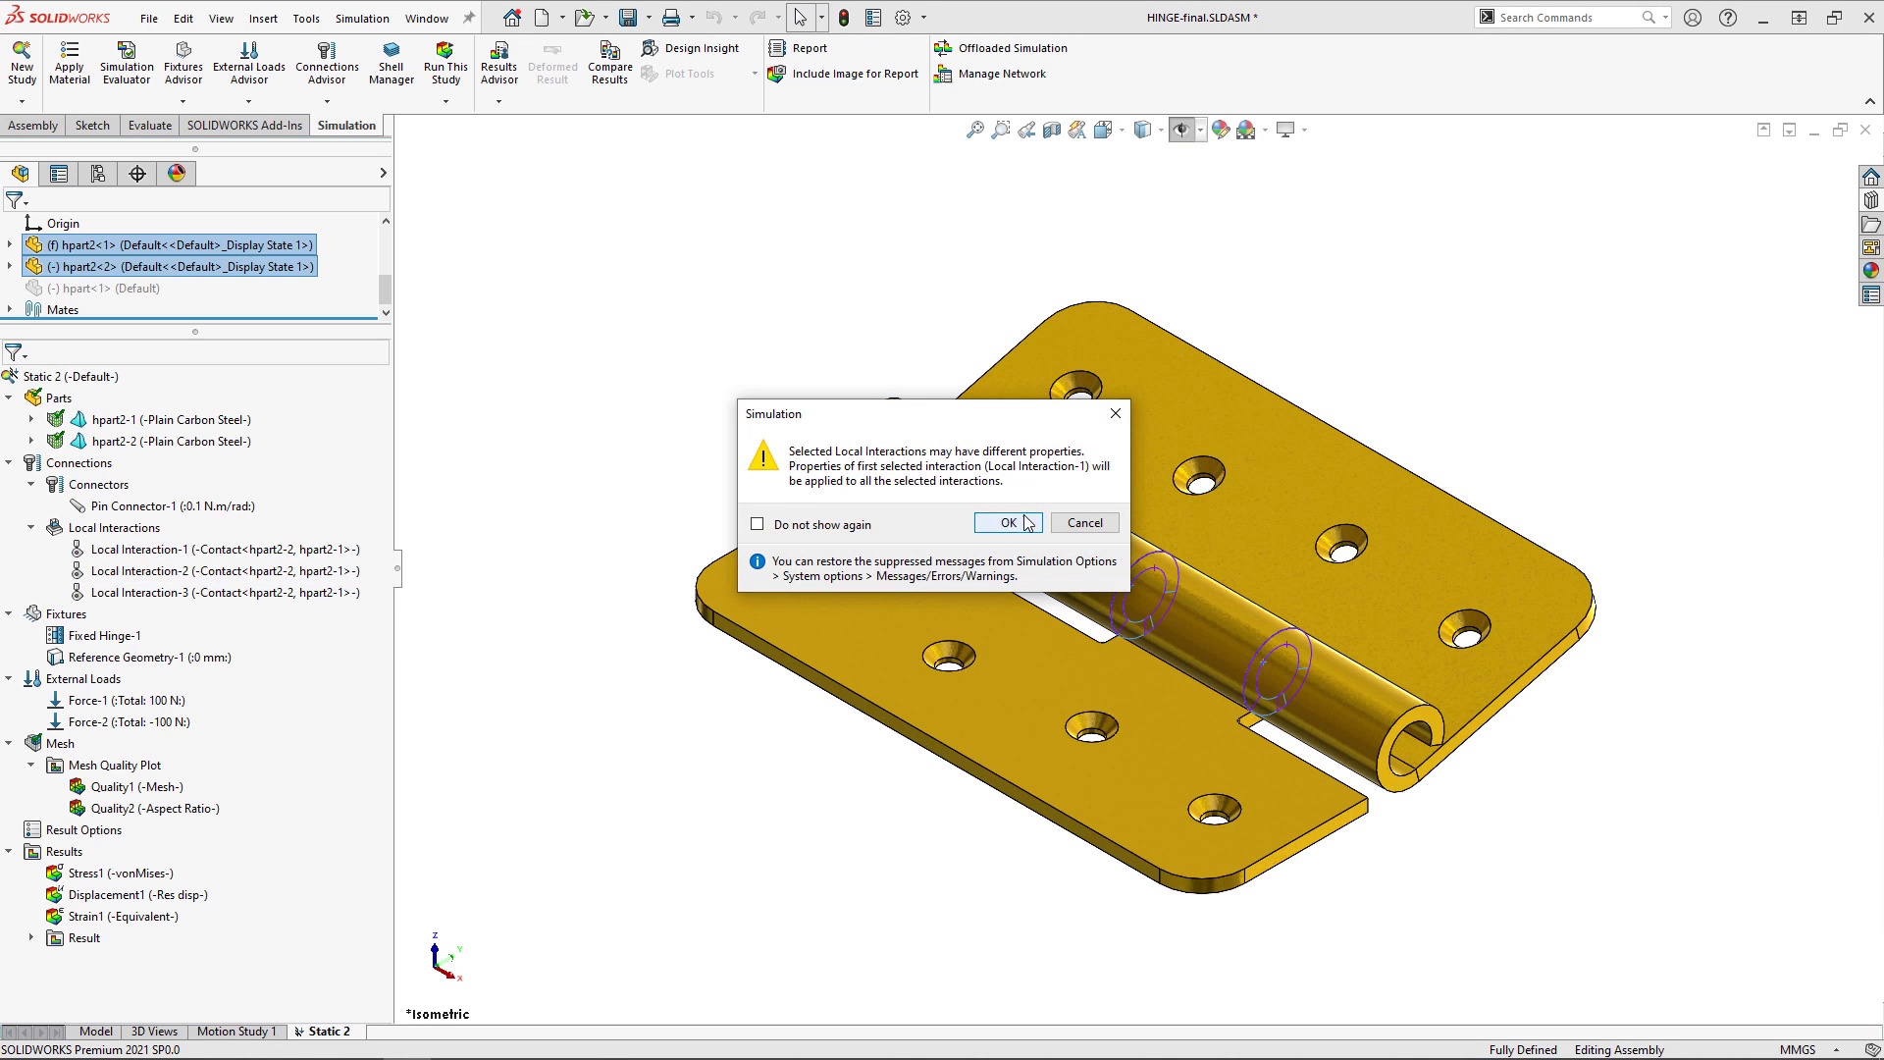
pyautogui.click(1026, 525)
pyautogui.click(59, 633)
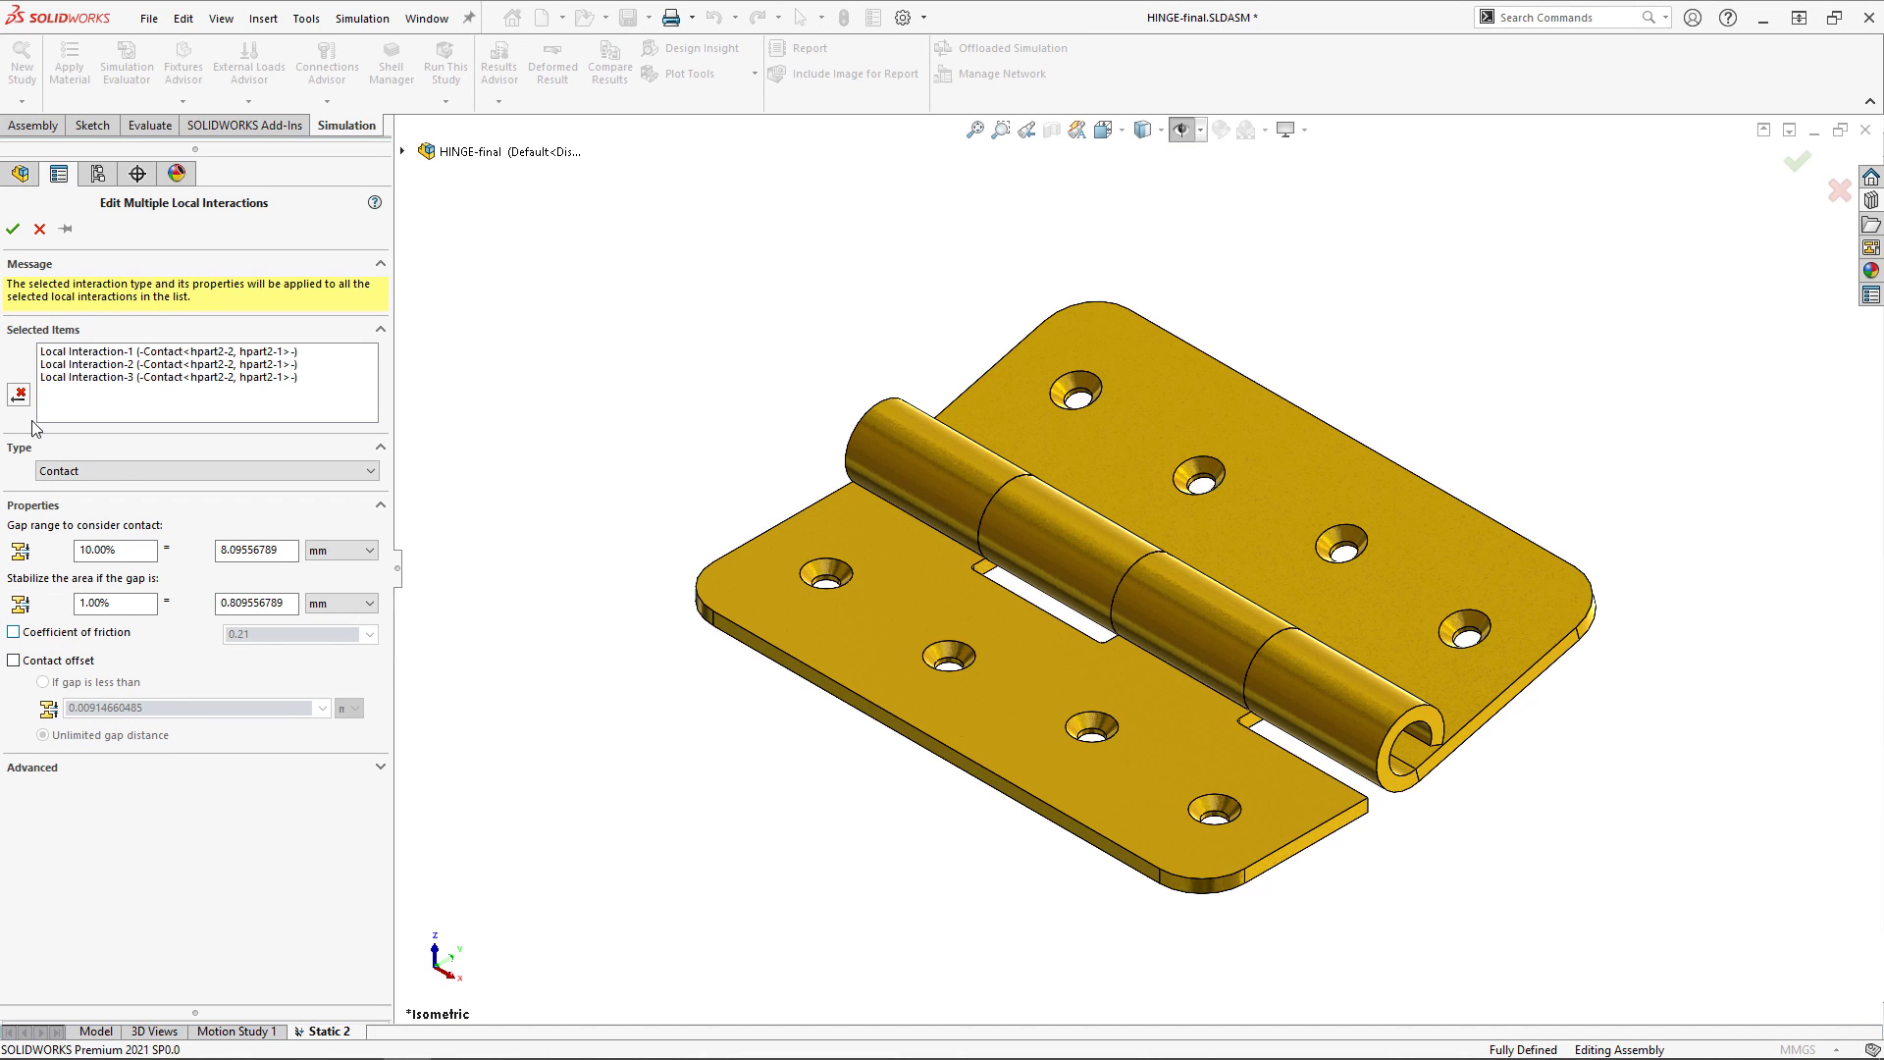
pyautogui.press('Return')
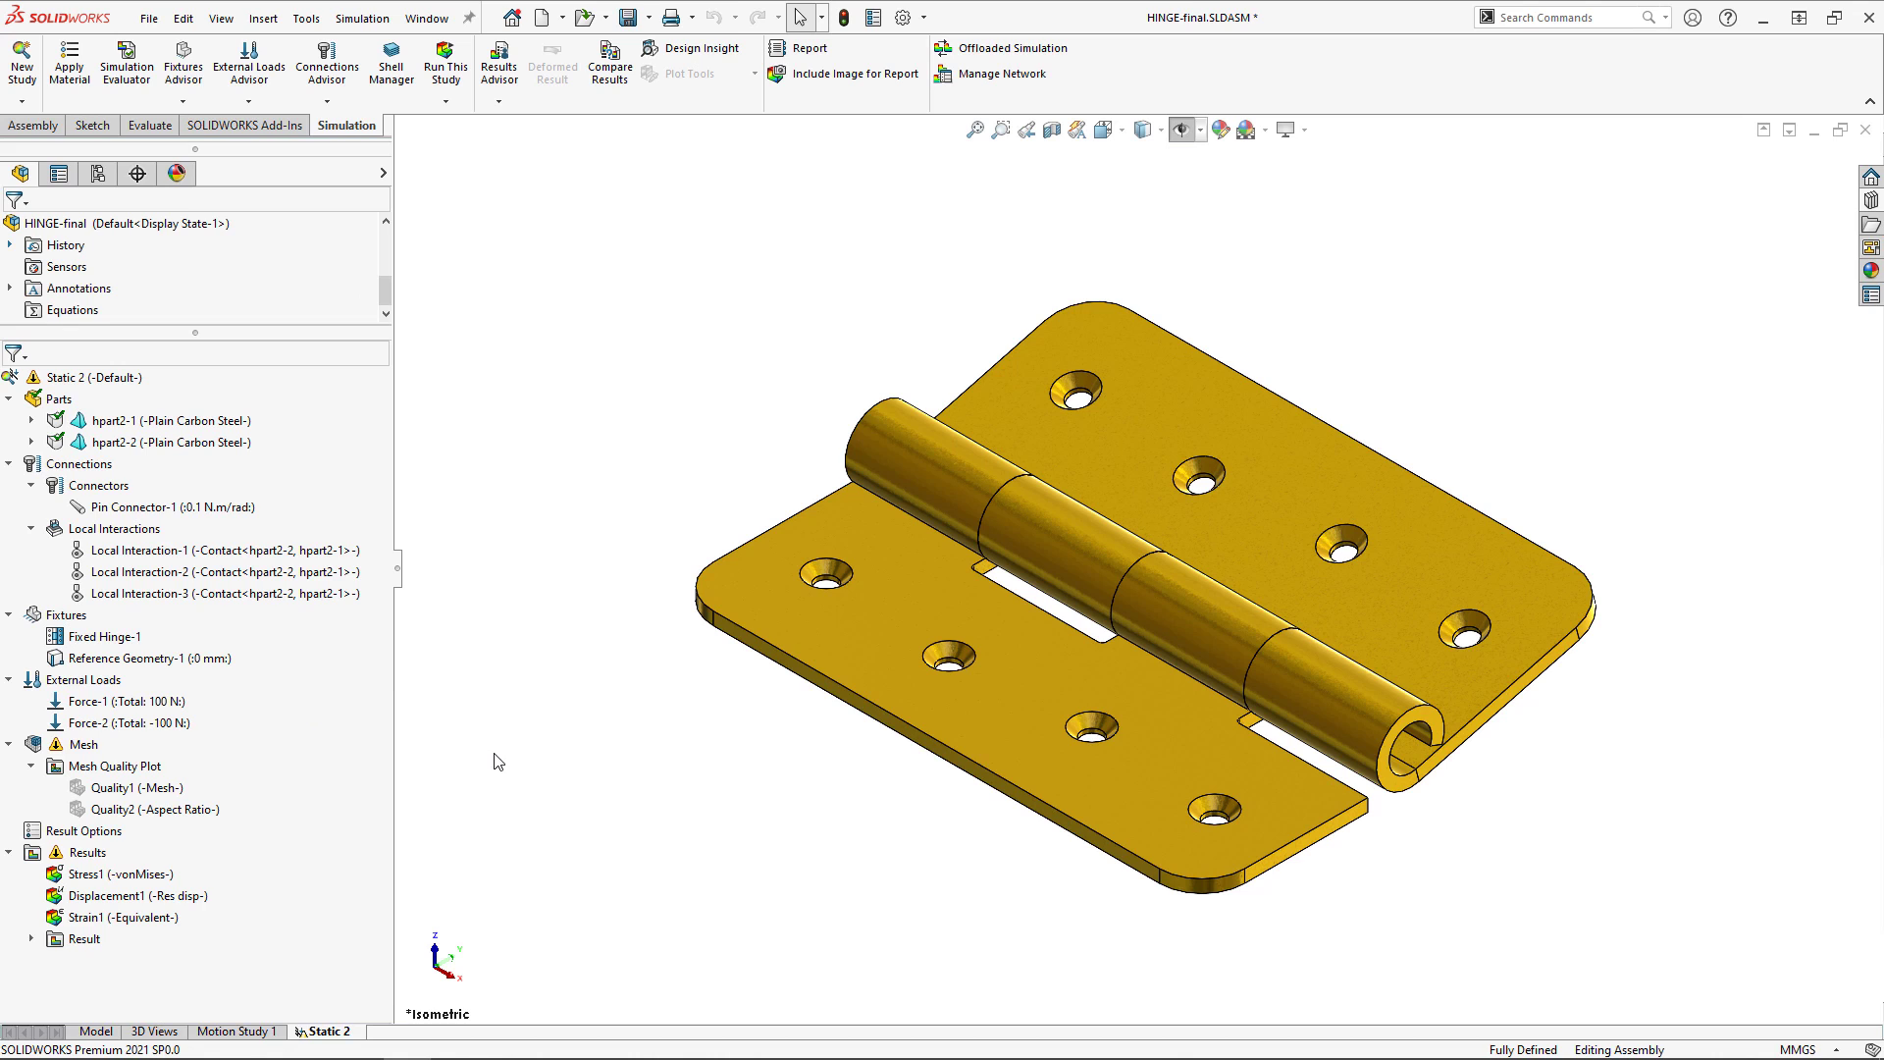
# - List Pin Connector-1 forces and show Joint 1's shear, axial, bending and torque values
pyautogui.rightClick(101, 855)
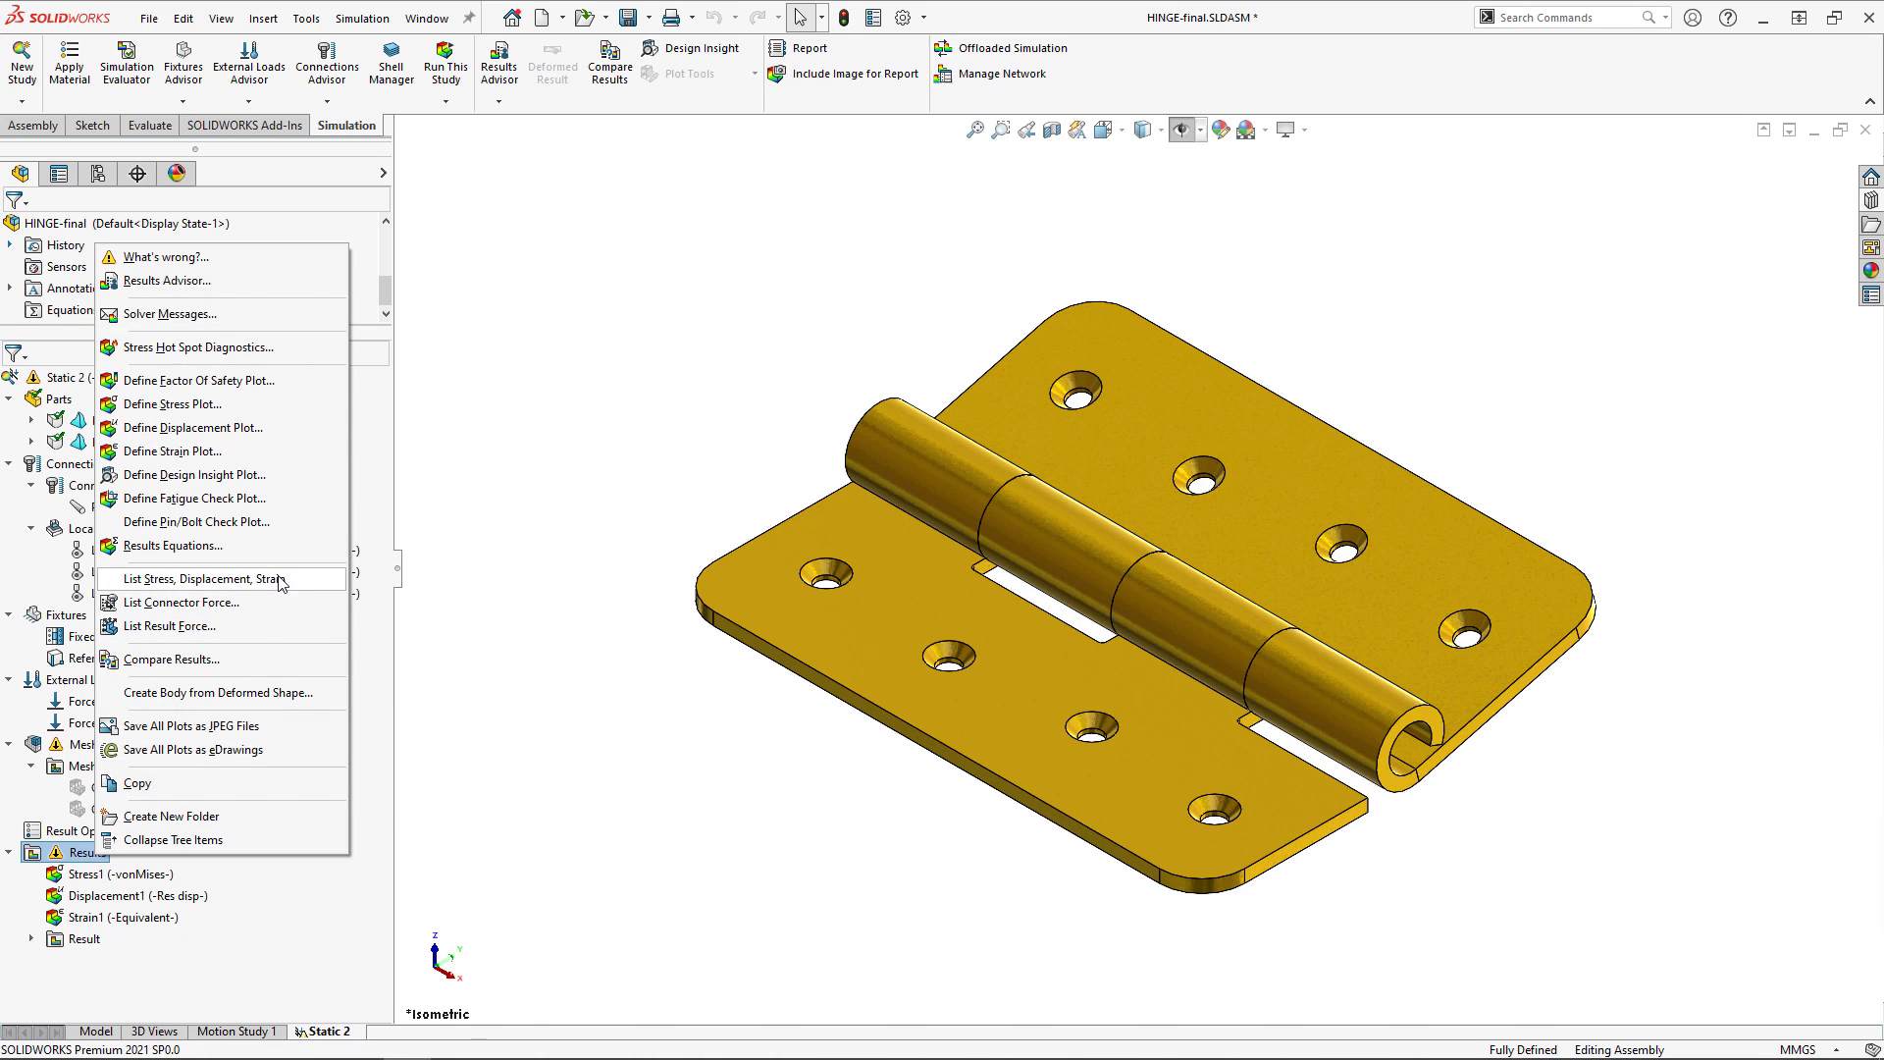
pyautogui.click(260, 602)
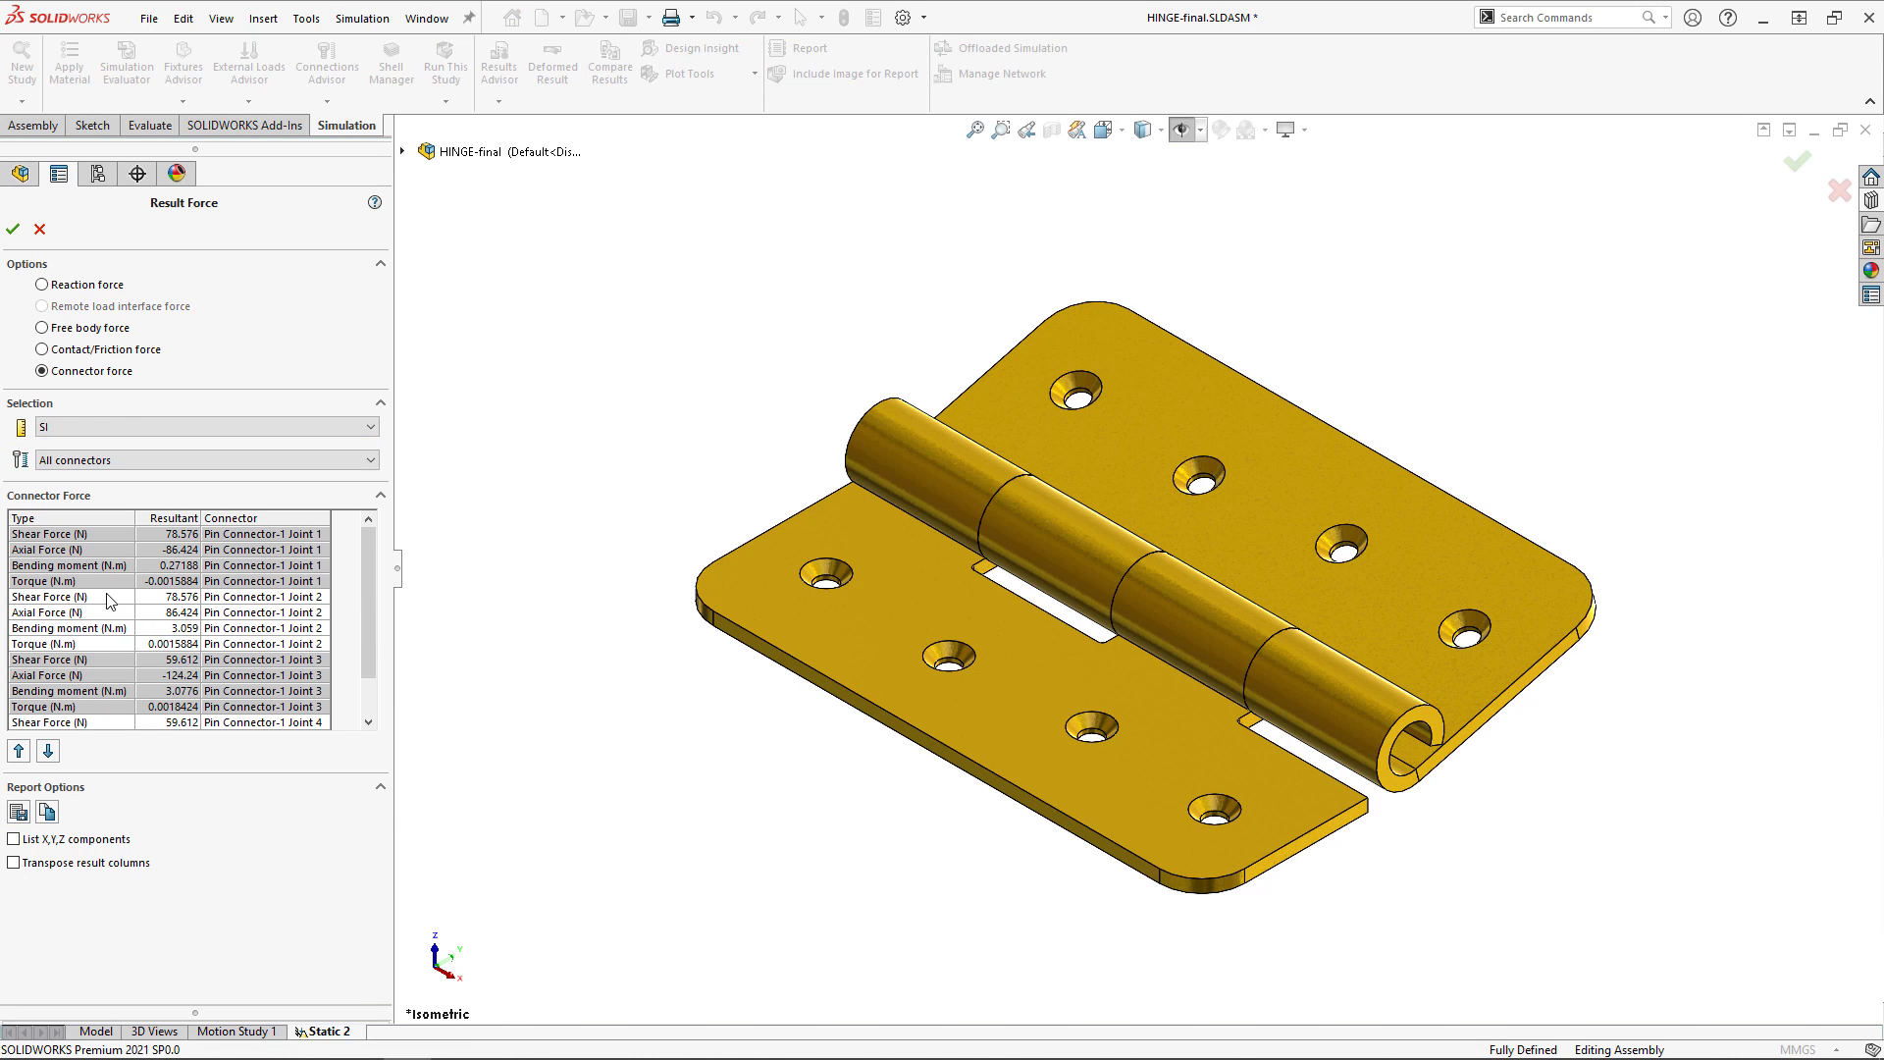
pyautogui.click(94, 567)
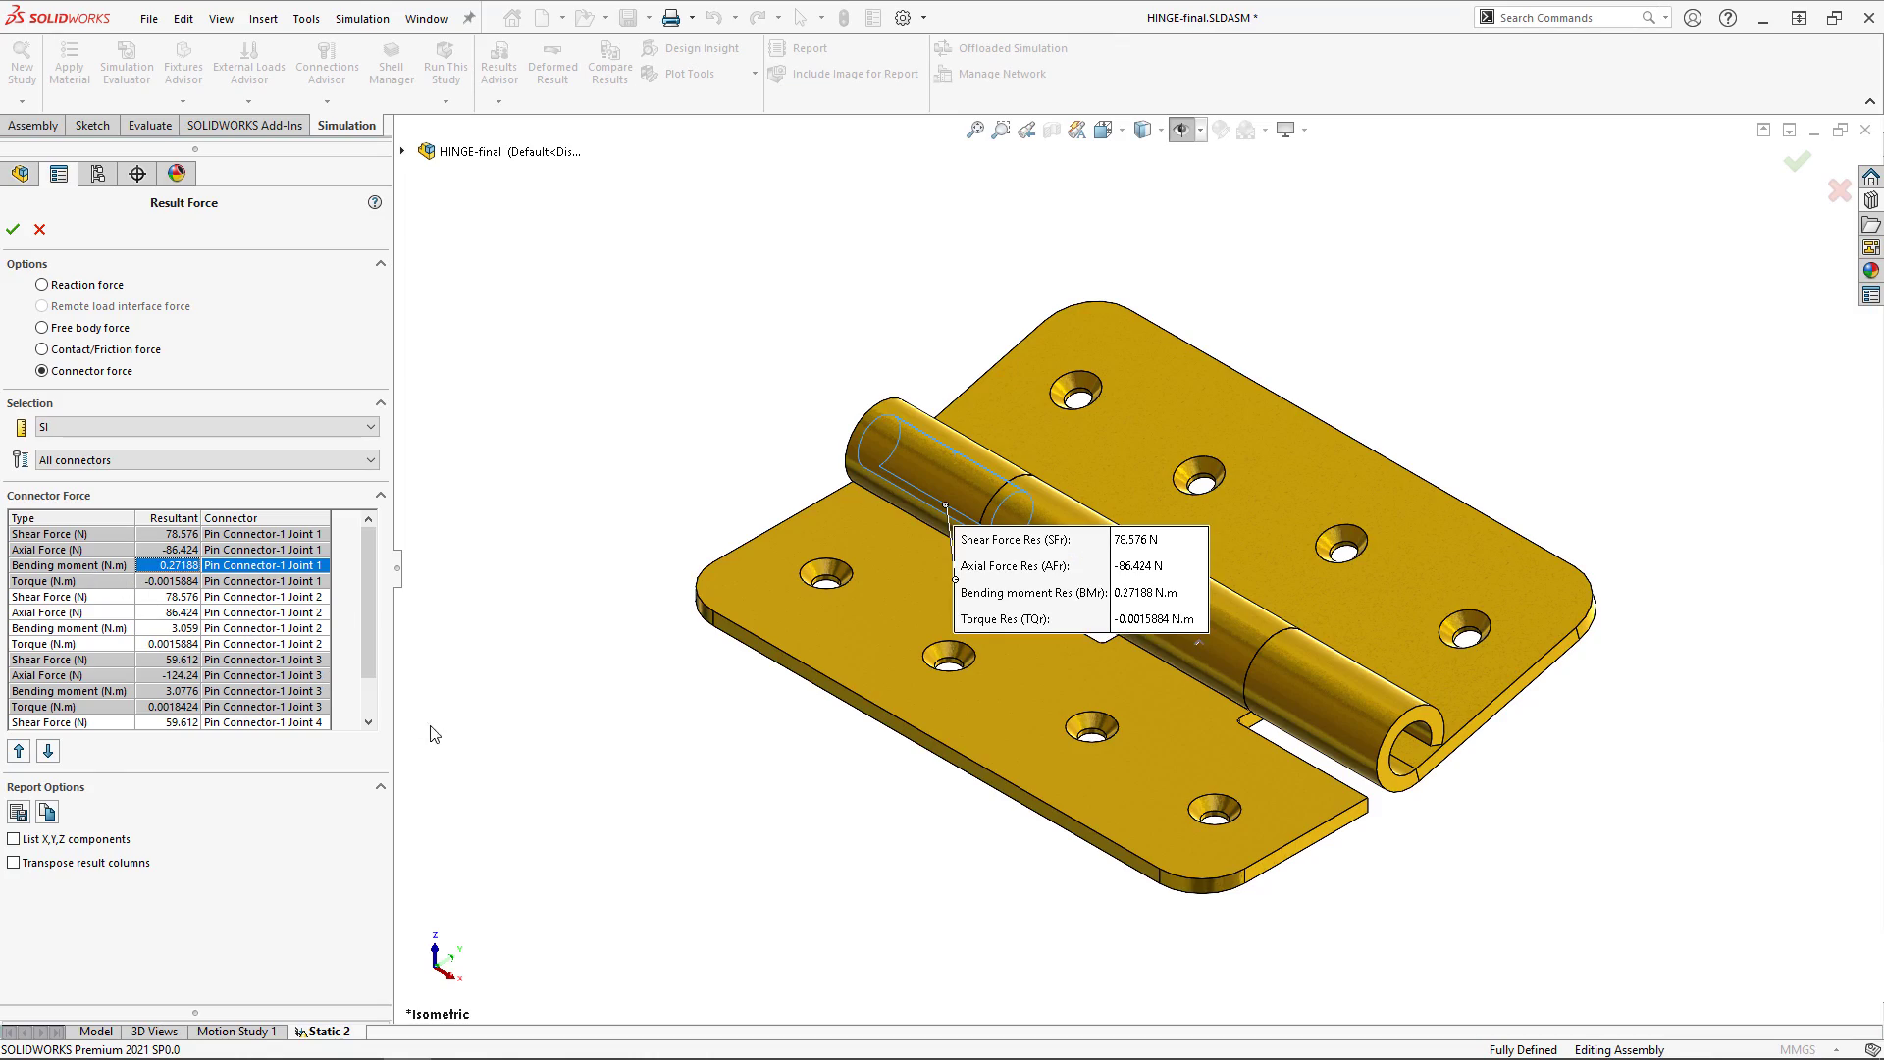